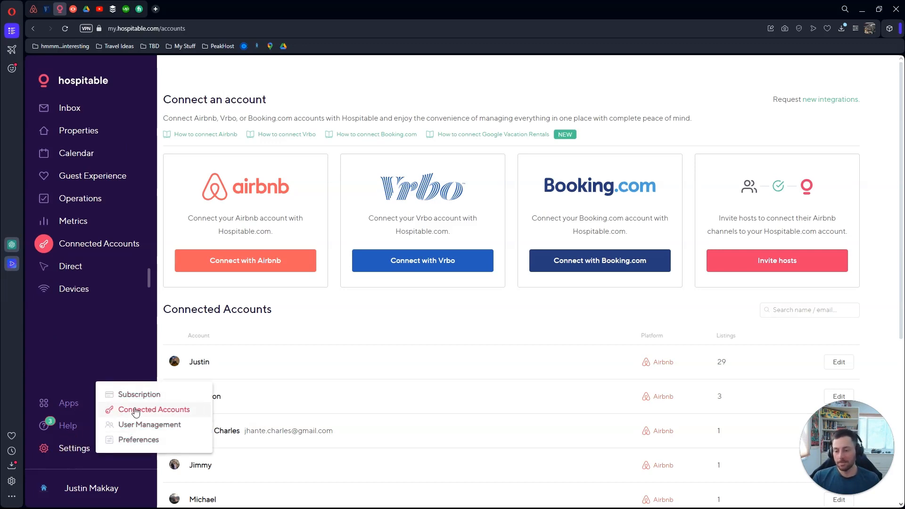
# Open Connected Accounts and scroll through the linked Airbnb and Vrbo accounts
pyautogui.click(136, 411)
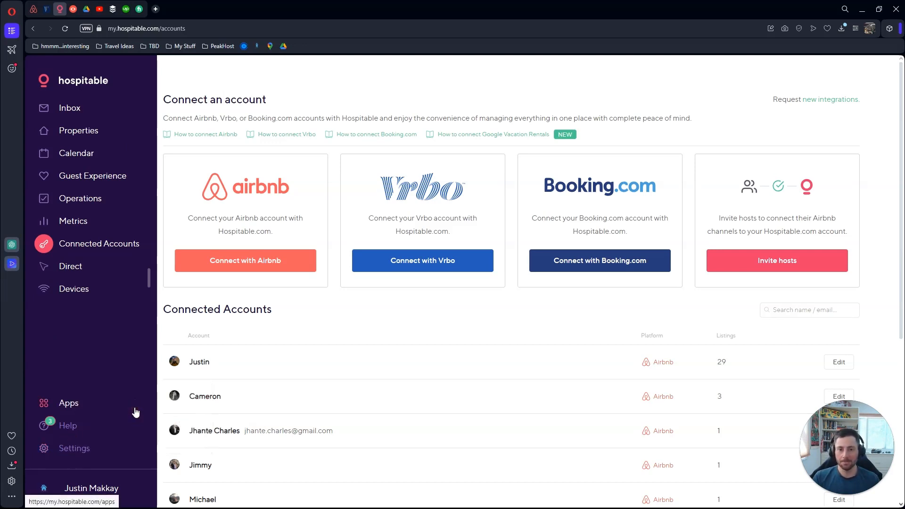
pyautogui.scroll(-1, 373, 162)
pyautogui.scroll(-5, 373, 163)
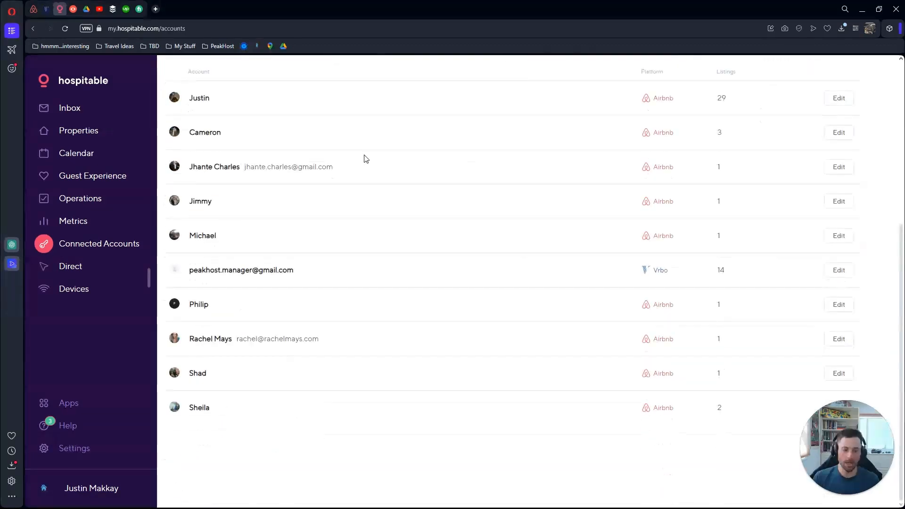
pyautogui.scroll(5, 325, 404)
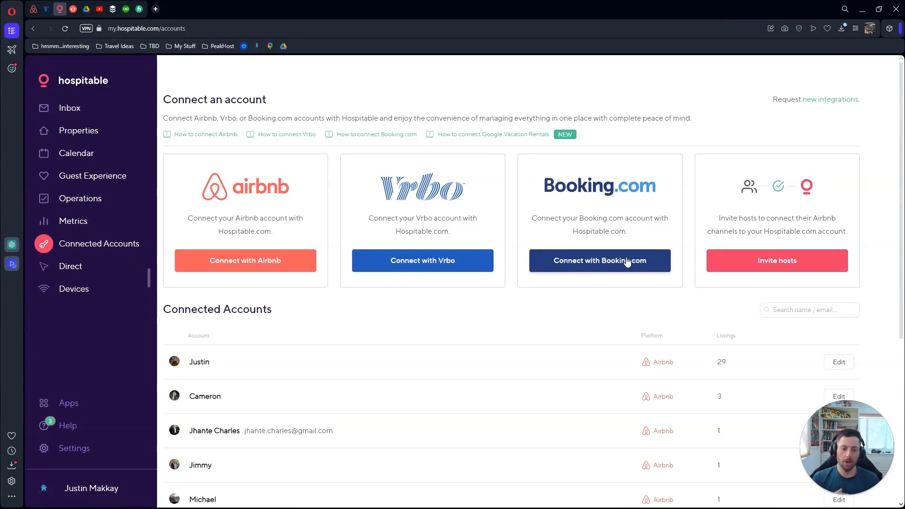
# Start an Airbnb connection, continue to Airbnb's authorization page, then go back without authorizing
pyautogui.click(218, 266)
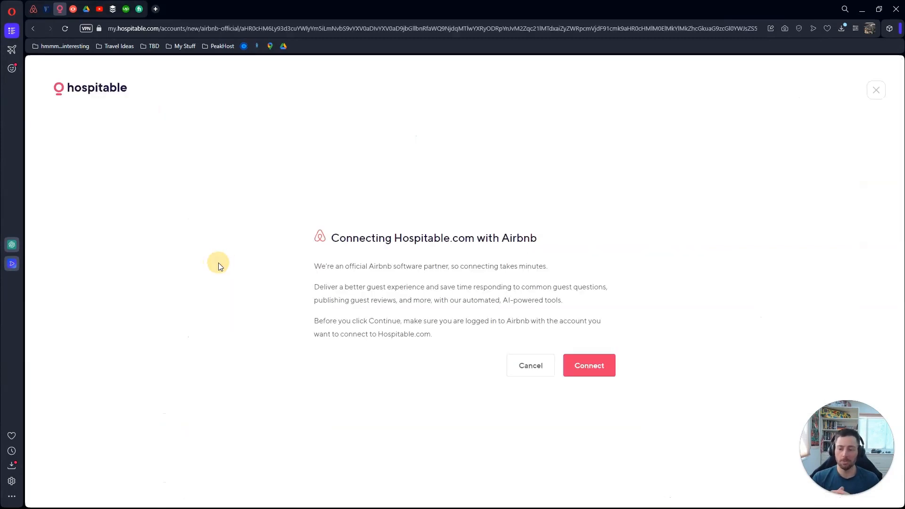
pyautogui.click(601, 366)
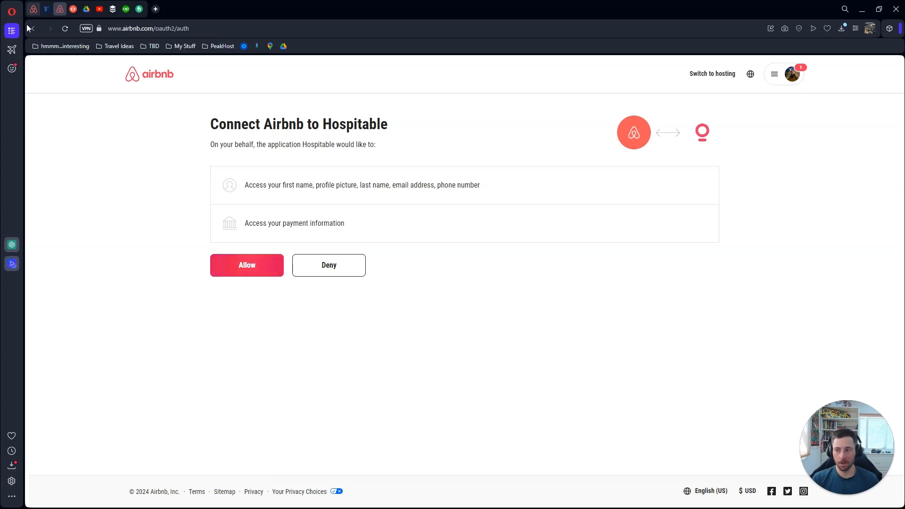
pyautogui.click(39, 32)
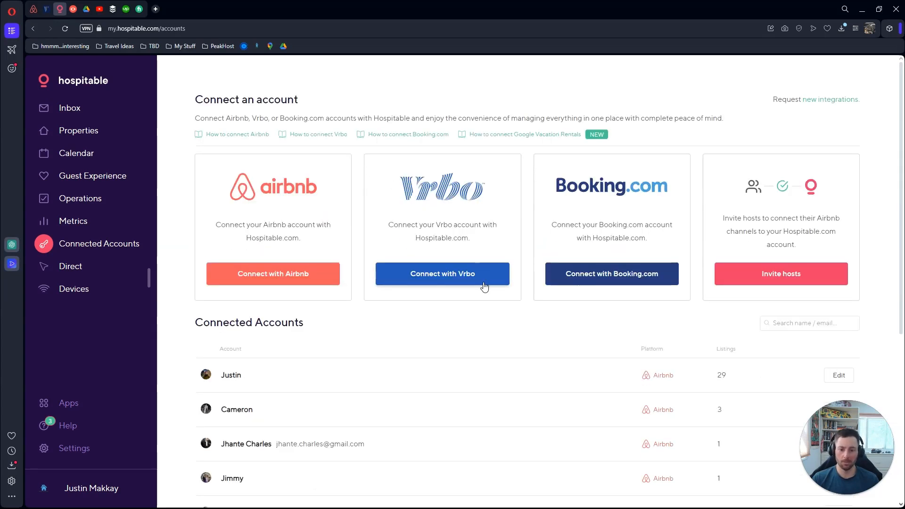
pyautogui.click(483, 283)
pyautogui.click(599, 374)
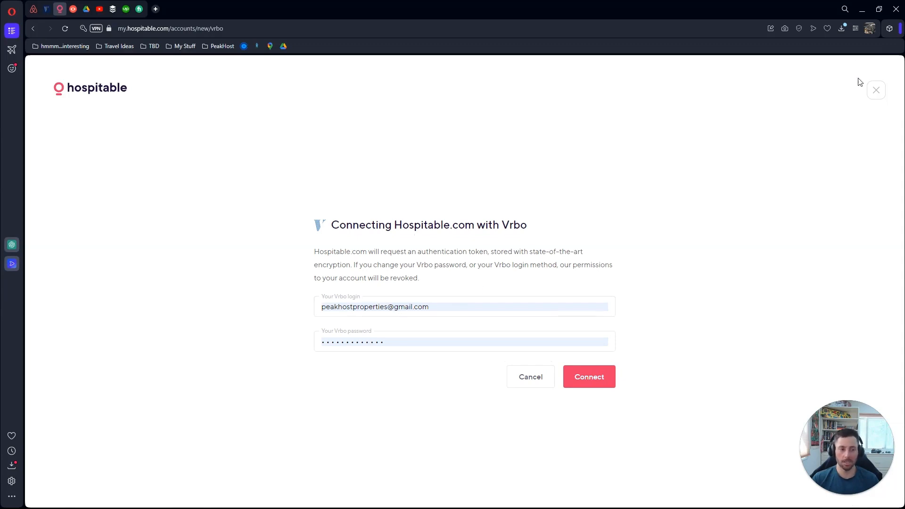
pyautogui.click(872, 92)
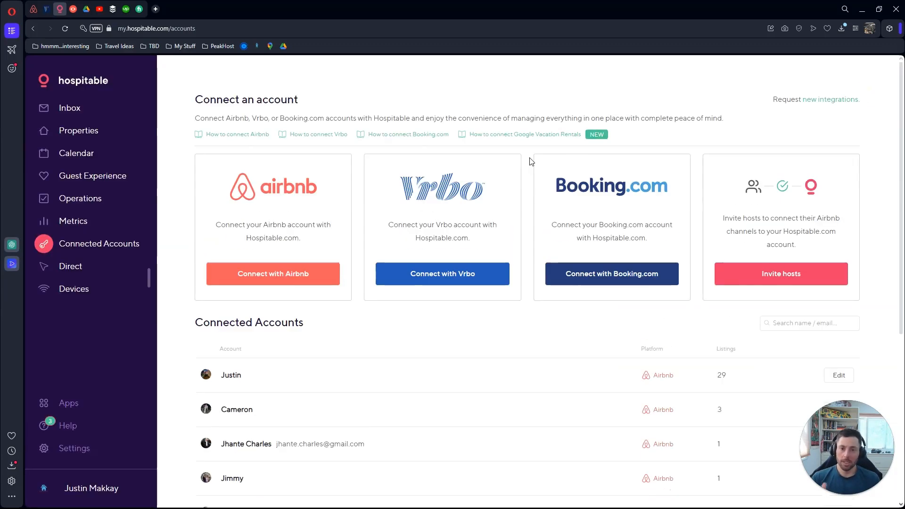
pyautogui.scroll(-4, 511, 217)
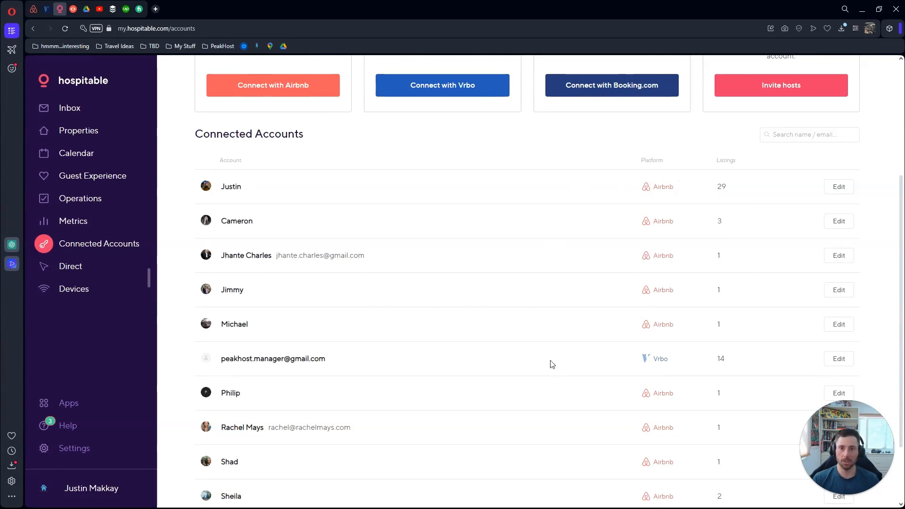
pyautogui.scroll(4, 533, 203)
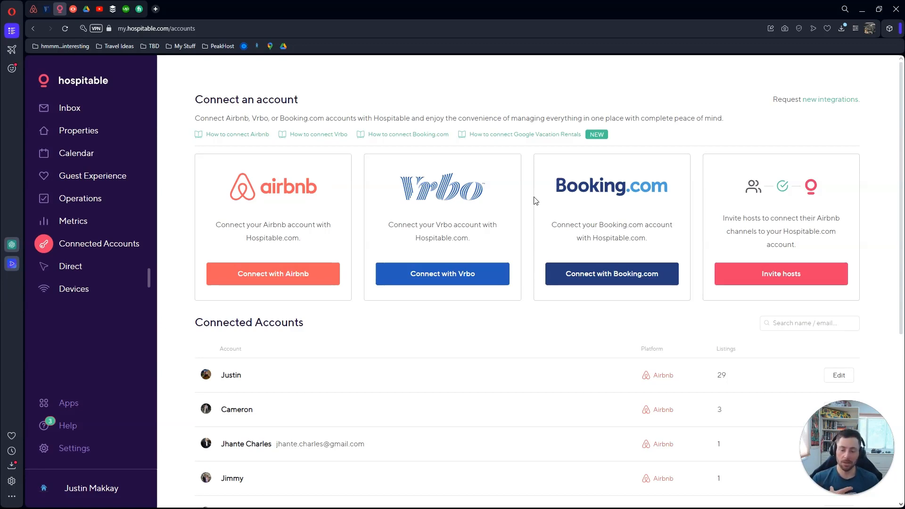
pyautogui.scroll(-1, 523, 199)
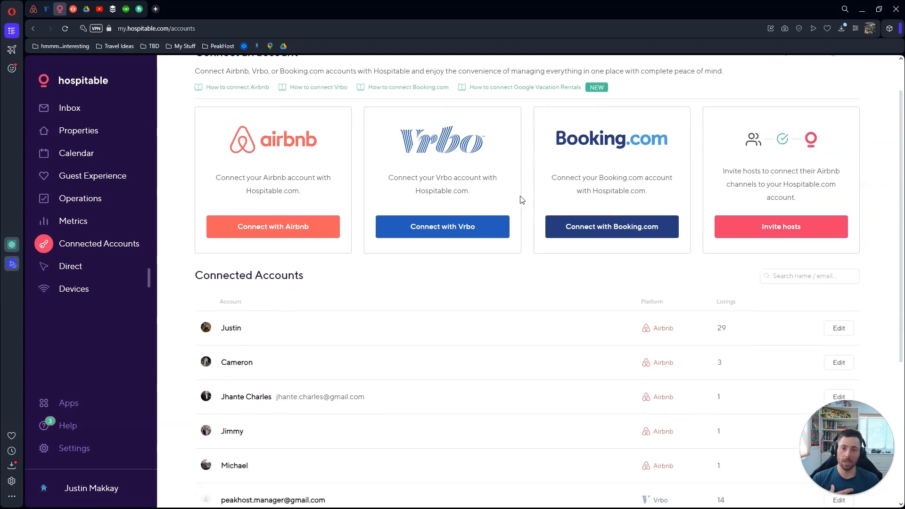
pyautogui.scroll(-3, 522, 199)
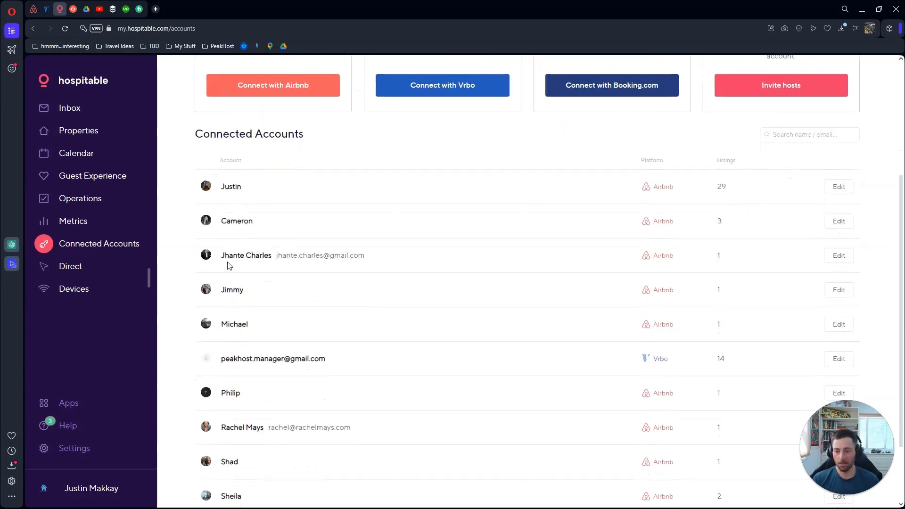
pyautogui.scroll(-1, 229, 264)
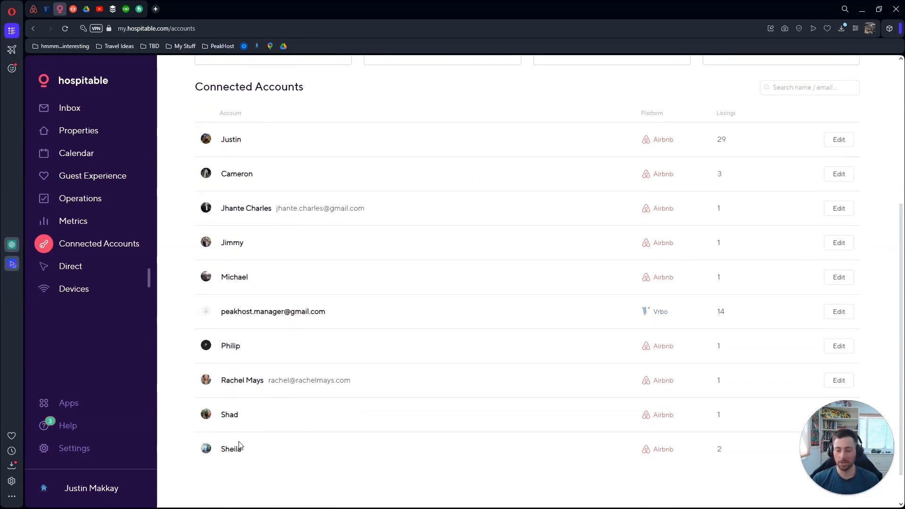
pyautogui.scroll(5, 471, 250)
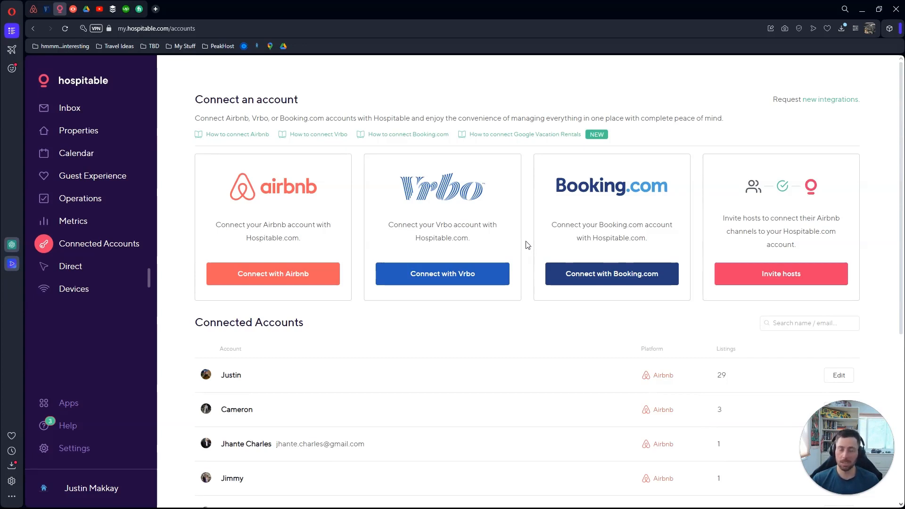
pyautogui.click(802, 278)
pyautogui.click(587, 328)
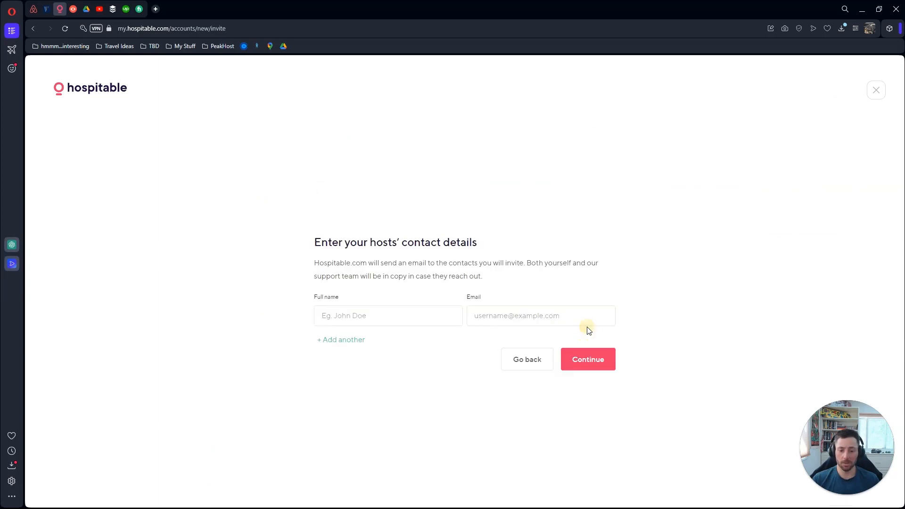
pyautogui.click(341, 341)
pyautogui.click(343, 353)
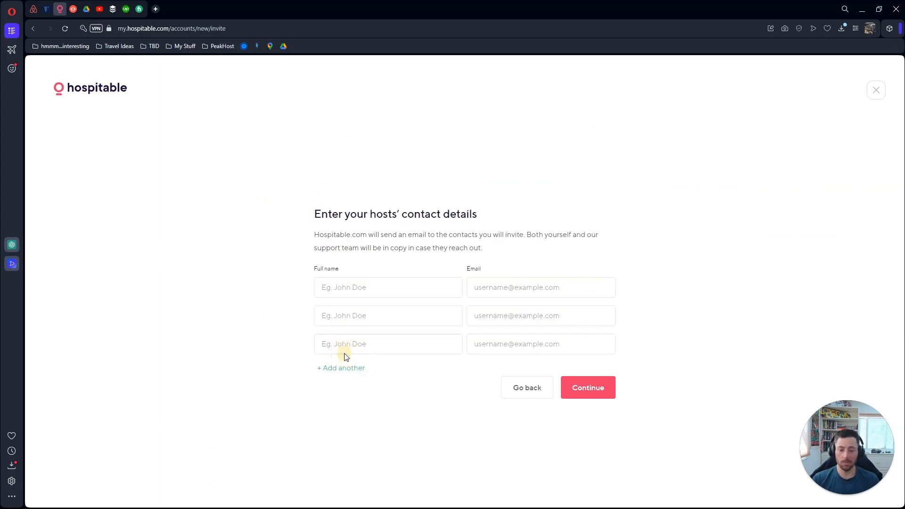
pyautogui.click(347, 368)
pyautogui.click(350, 380)
pyautogui.click(392, 258)
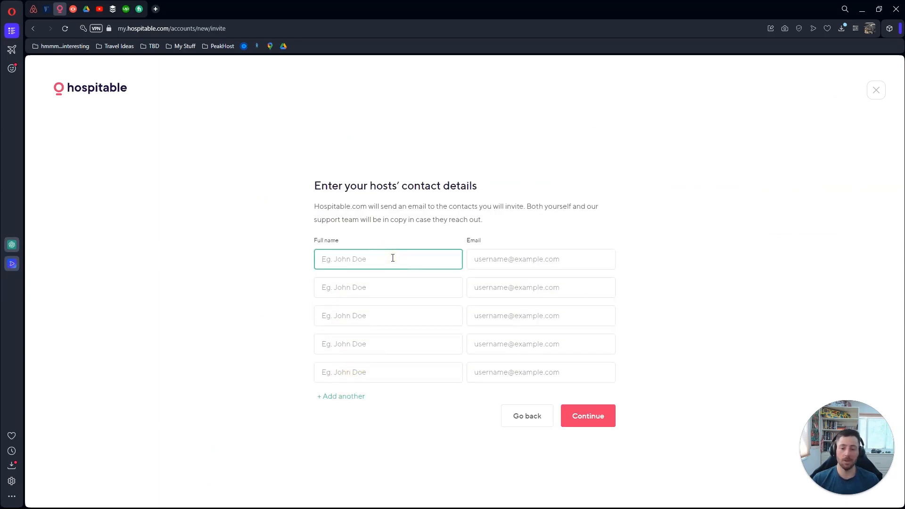
pyautogui.click(531, 259)
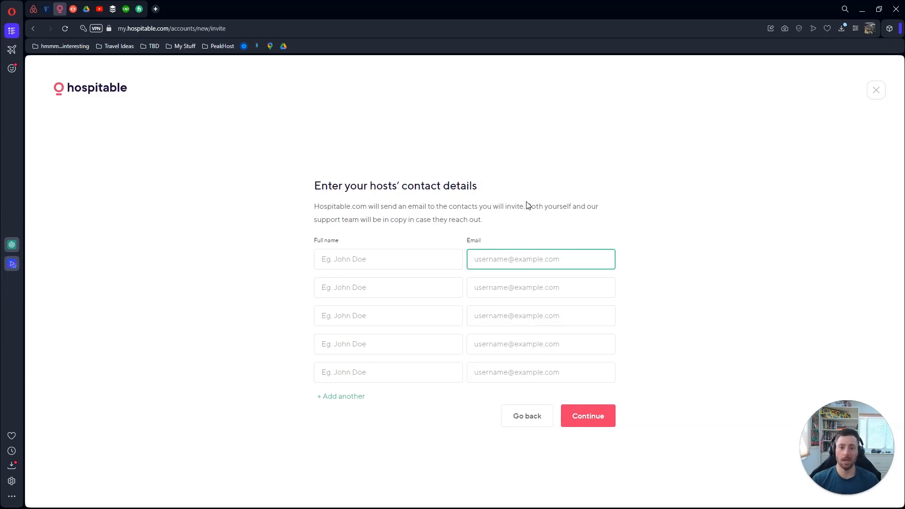
pyautogui.click(869, 93)
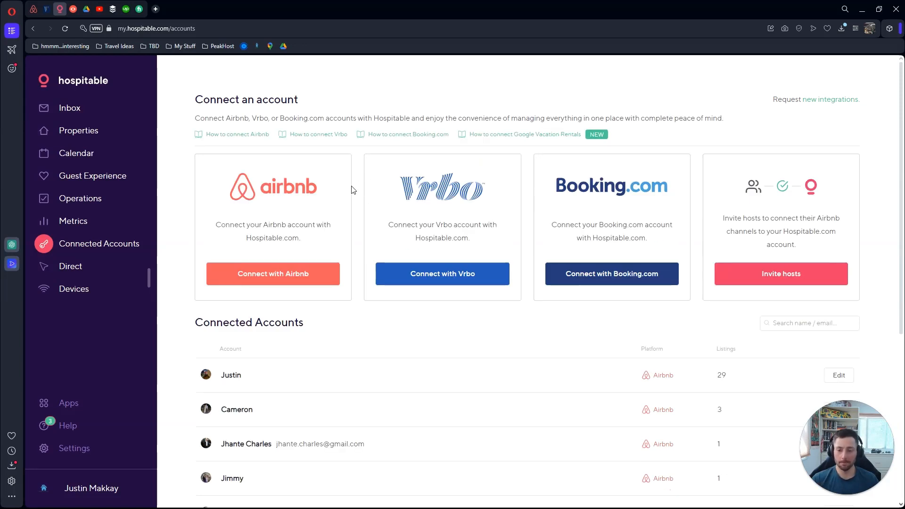
pyautogui.scroll(-2, 354, 190)
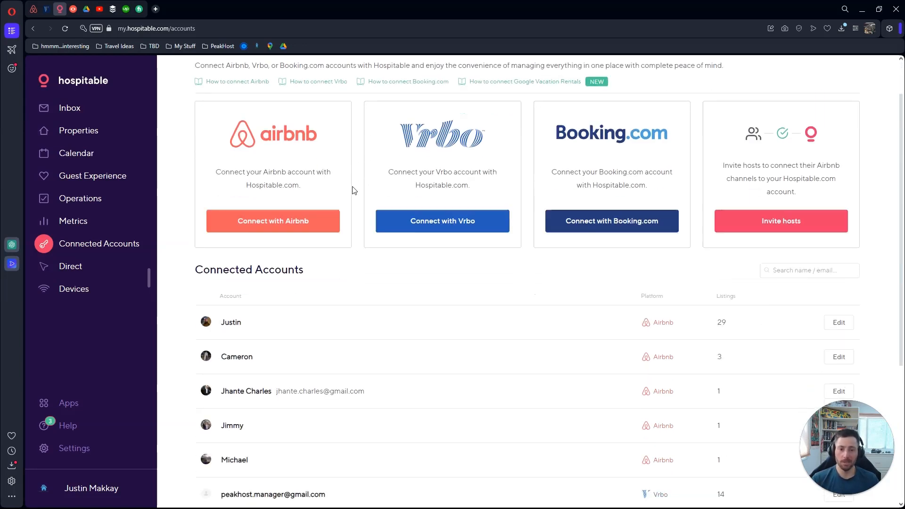
pyautogui.scroll(-4, 354, 190)
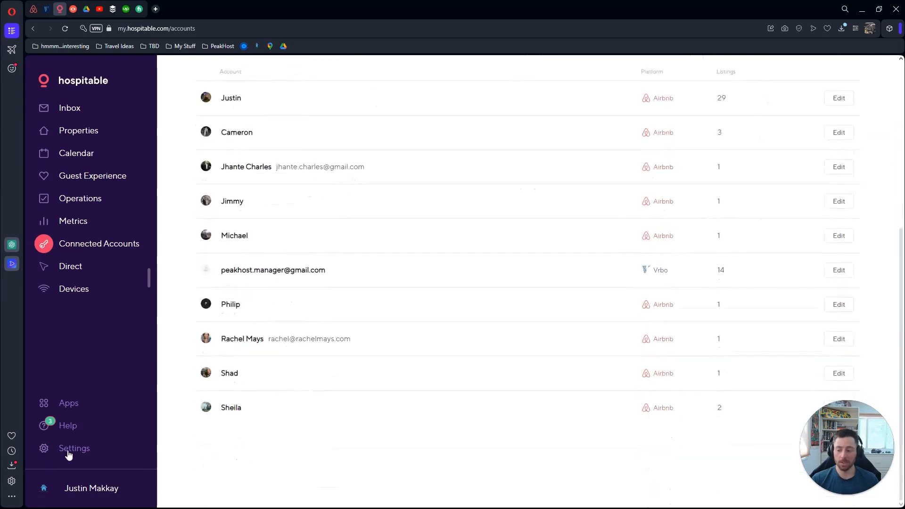
pyautogui.scroll(6, 244, 423)
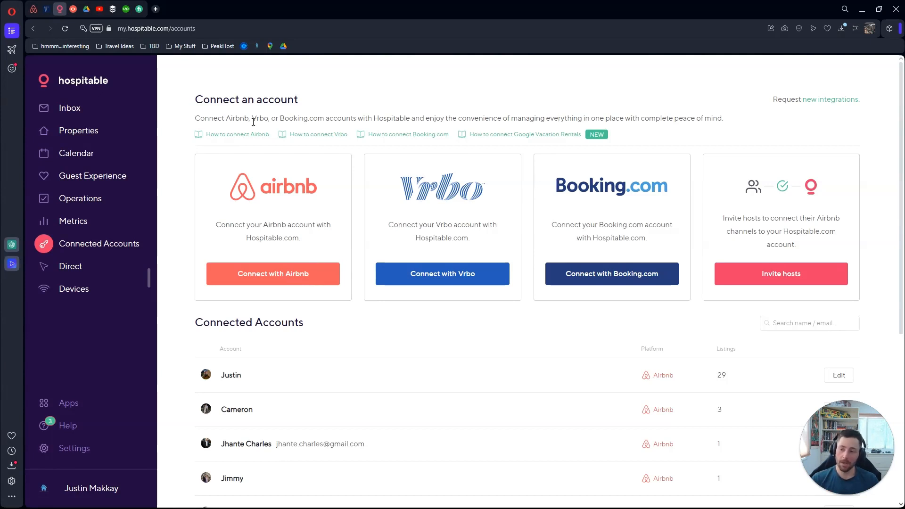
pyautogui.click(92, 134)
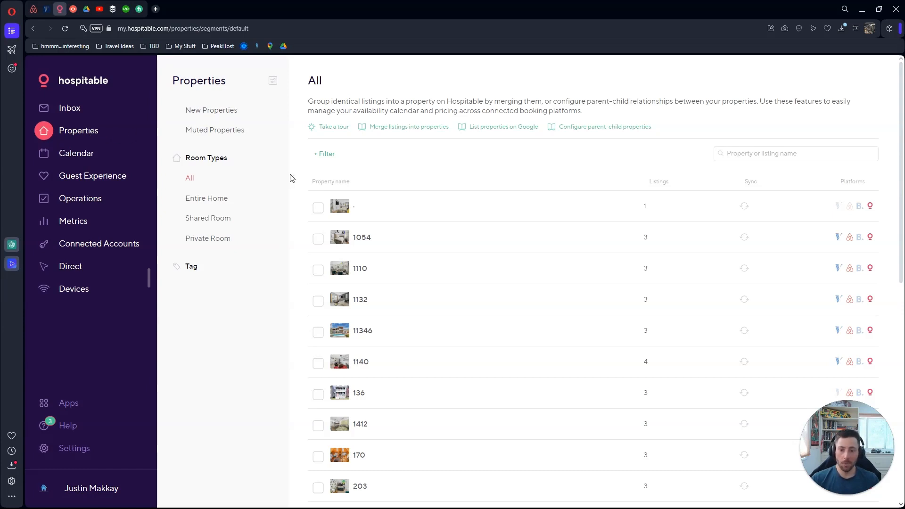
pyautogui.scroll(-2, 290, 178)
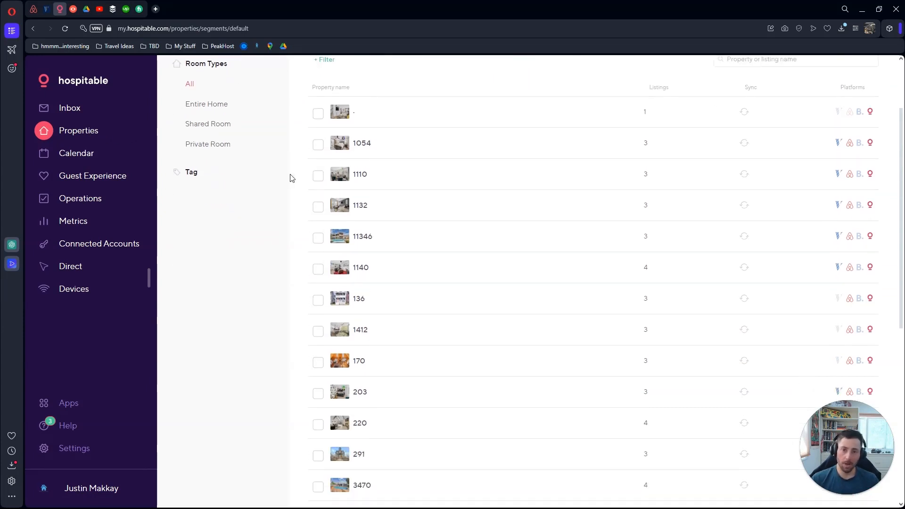
pyautogui.scroll(-7, 290, 177)
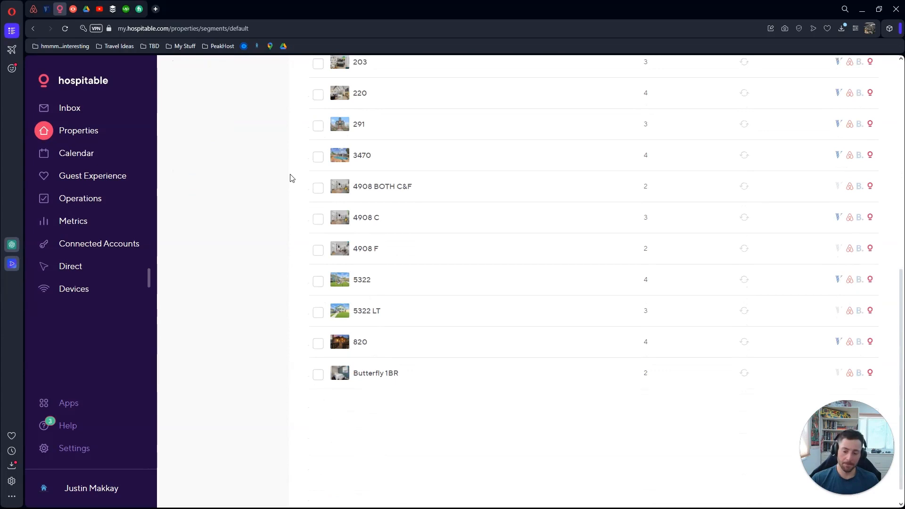
pyautogui.scroll(9, 290, 178)
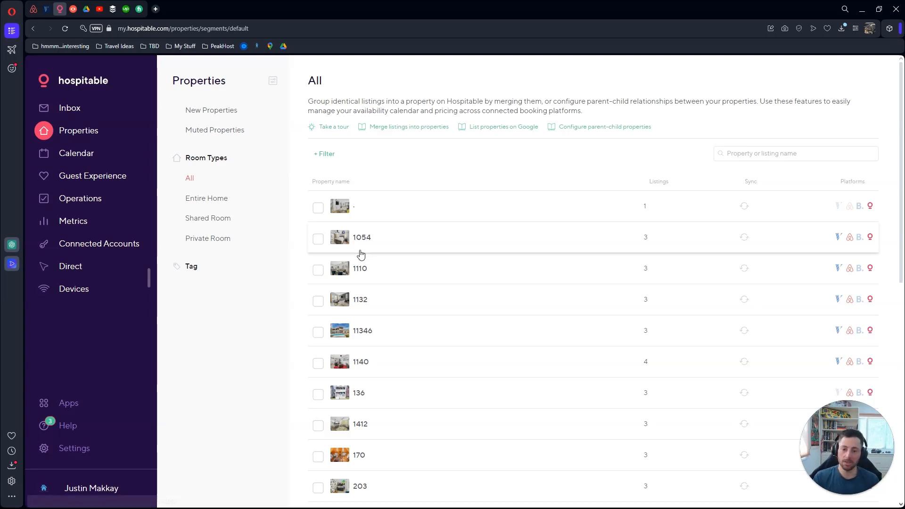
pyautogui.scroll(-4, 363, 232)
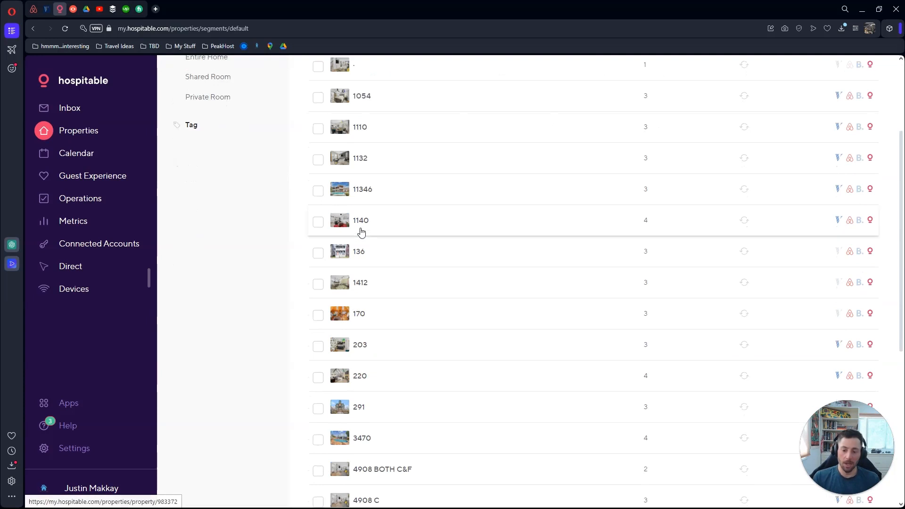
pyautogui.scroll(-3, 360, 232)
pyautogui.scroll(-3, 361, 232)
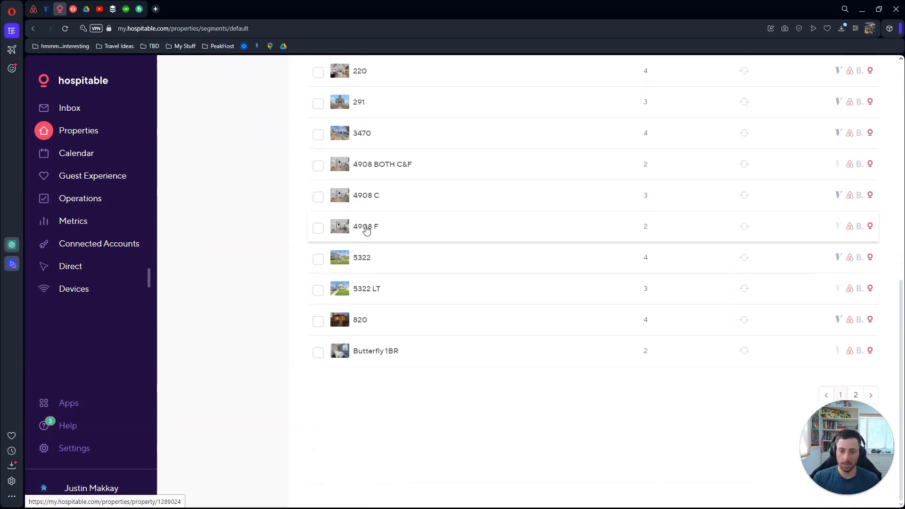
pyautogui.scroll(2, 368, 245)
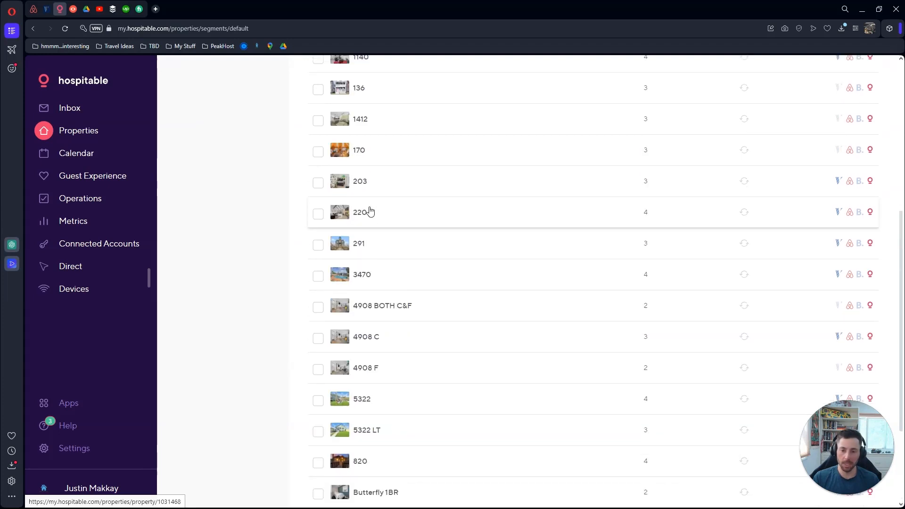
pyautogui.scroll(-2, 385, 212)
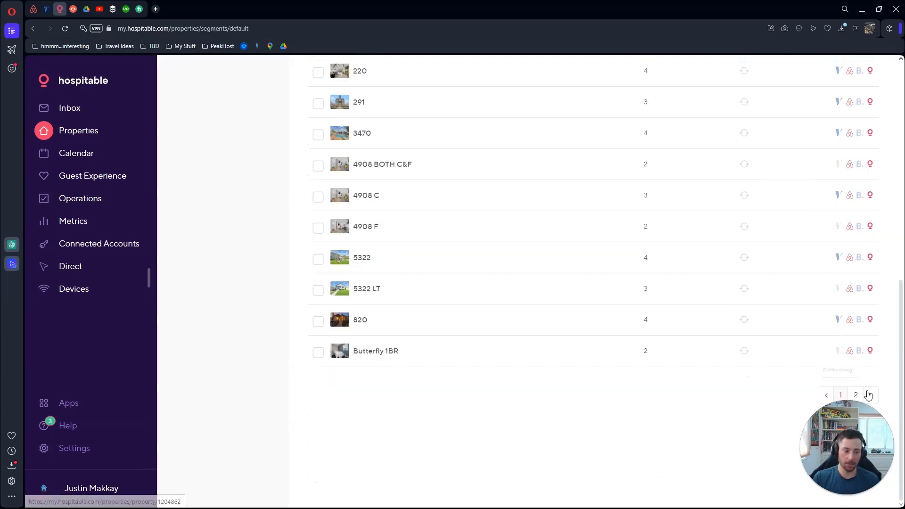
pyautogui.click(857, 395)
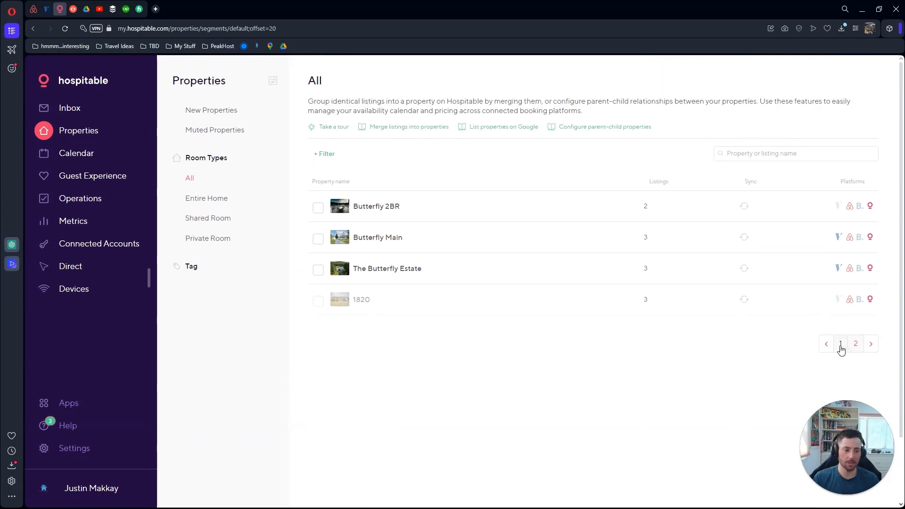
pyautogui.click(841, 348)
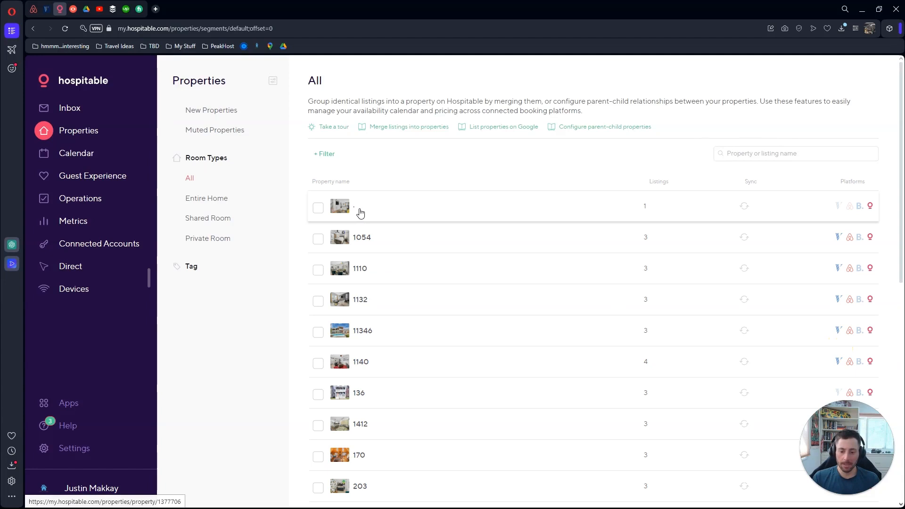
pyautogui.scroll(-3, 366, 213)
pyautogui.scroll(-4, 366, 214)
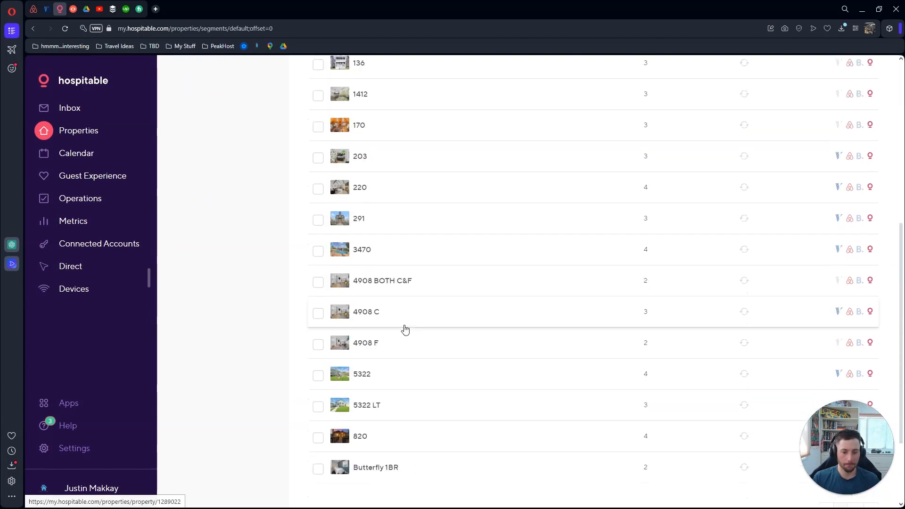
pyautogui.scroll(7, 388, 322)
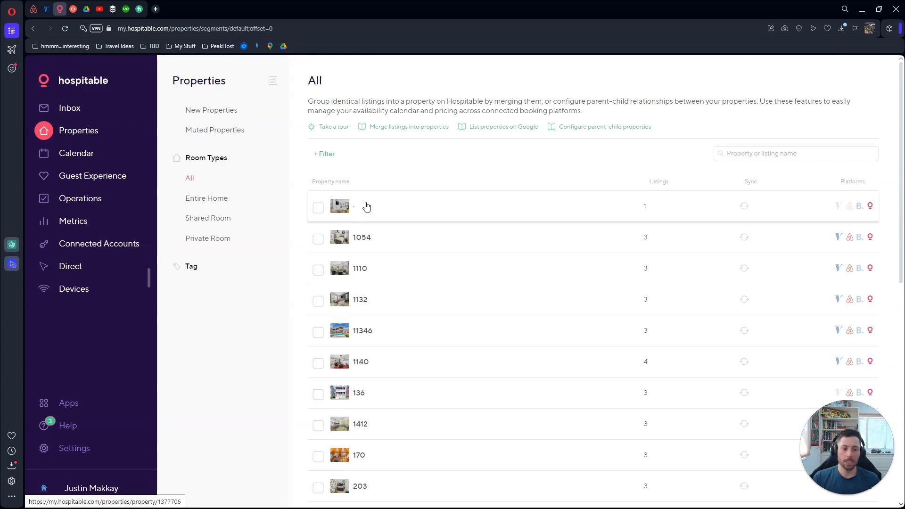
pyautogui.scroll(-1, 372, 210)
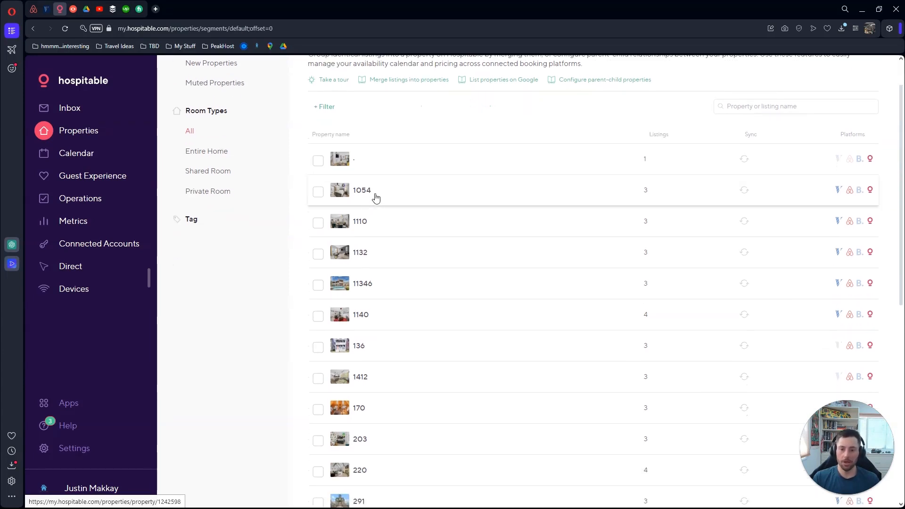
pyautogui.scroll(1, 377, 193)
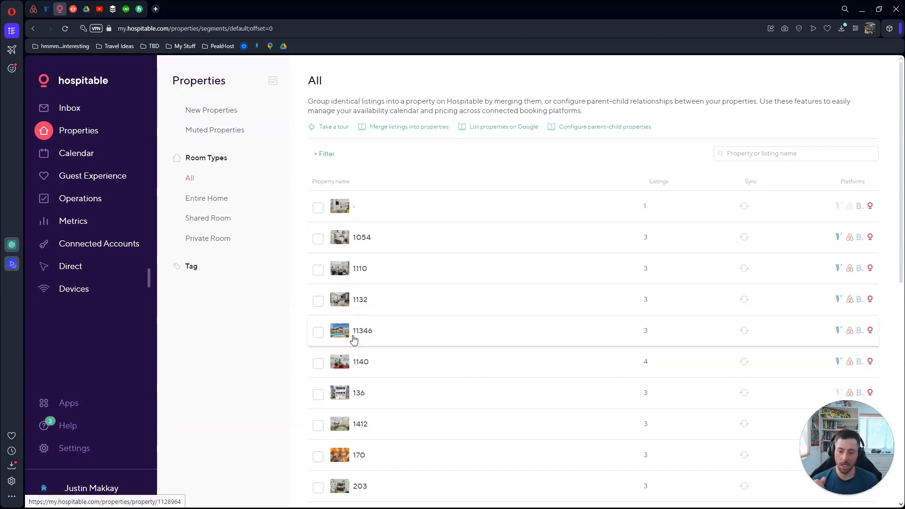
pyautogui.scroll(-3, 376, 264)
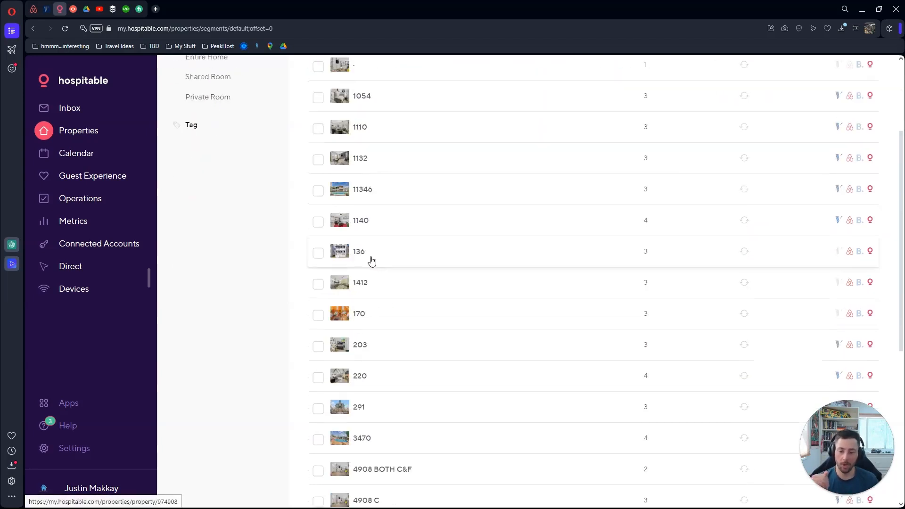
pyautogui.scroll(3, 370, 258)
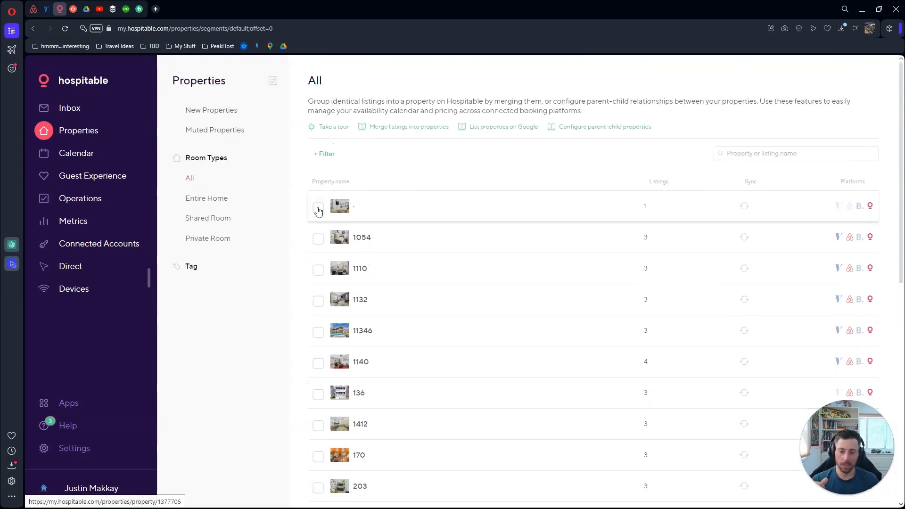
pyautogui.click(318, 207)
pyautogui.scroll(-5, 317, 210)
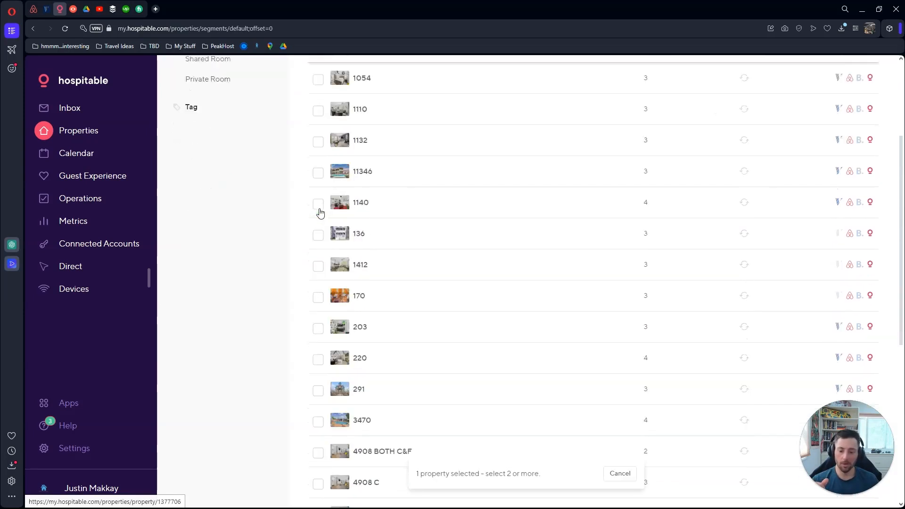
pyautogui.click(318, 406)
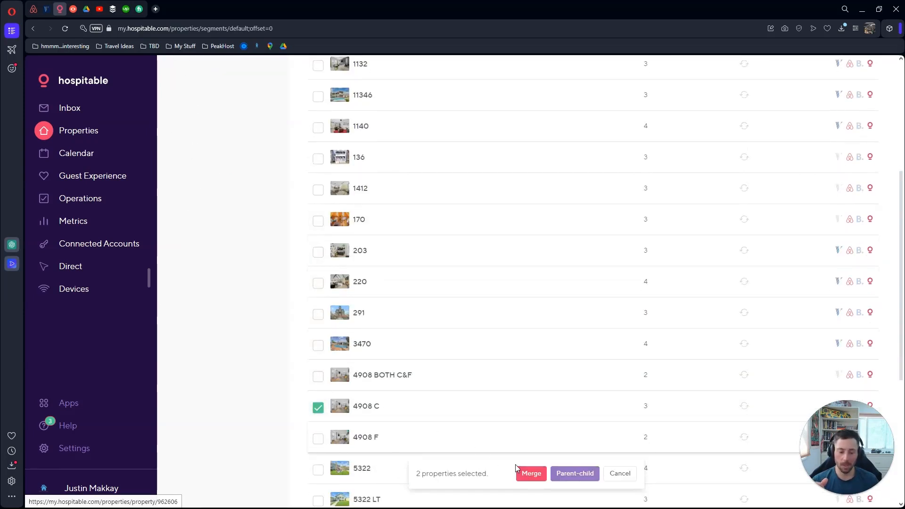
pyautogui.click(542, 480)
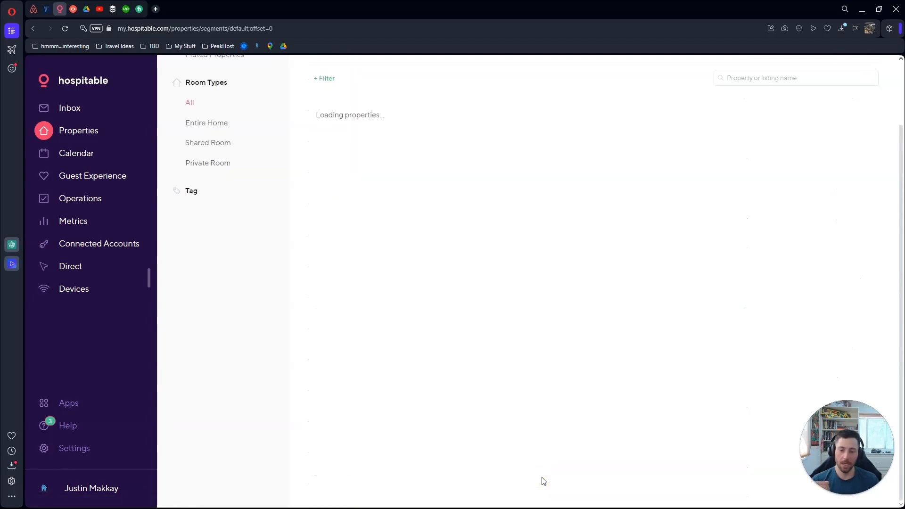
pyautogui.scroll(-6, 478, 390)
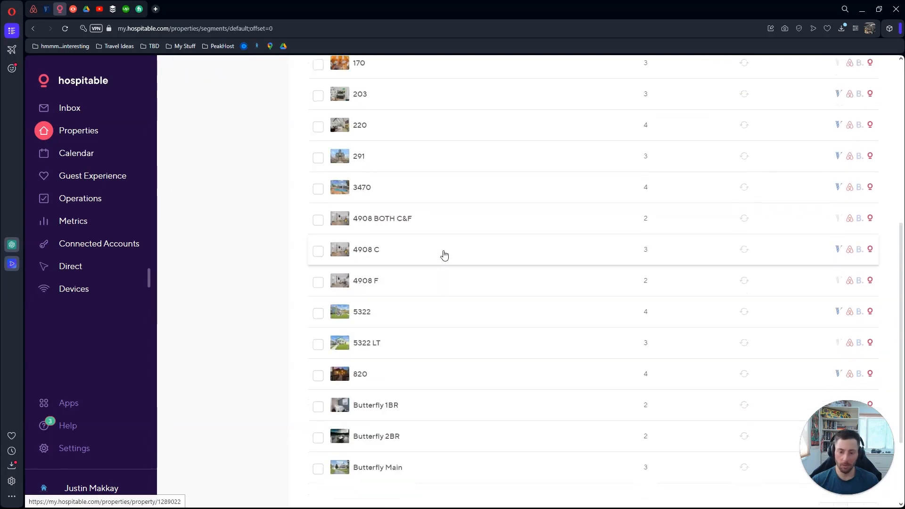
pyautogui.click(445, 256)
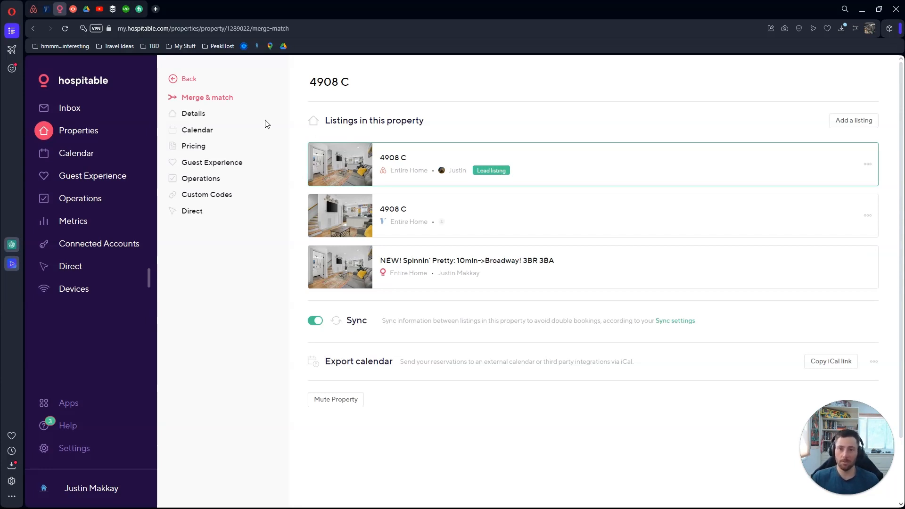
# Open the Details page for property 4908 C
pyautogui.click(199, 114)
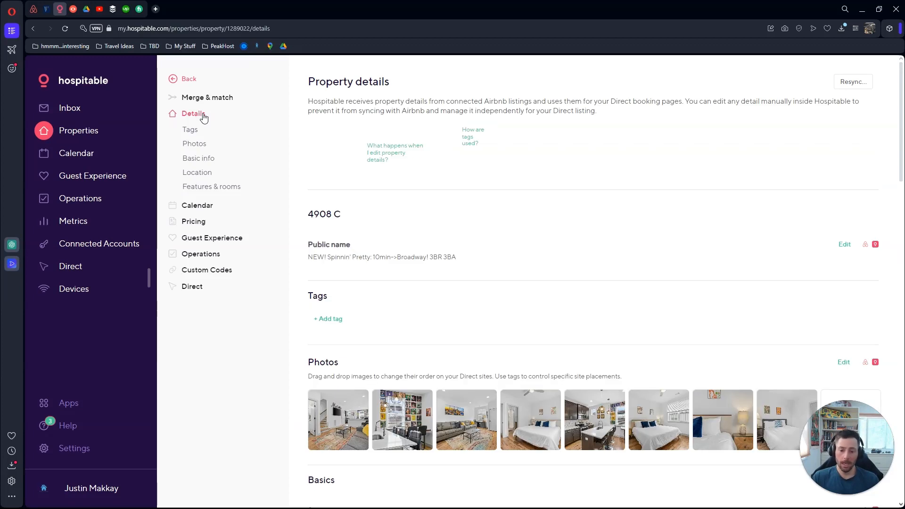
pyautogui.scroll(-5, 332, 182)
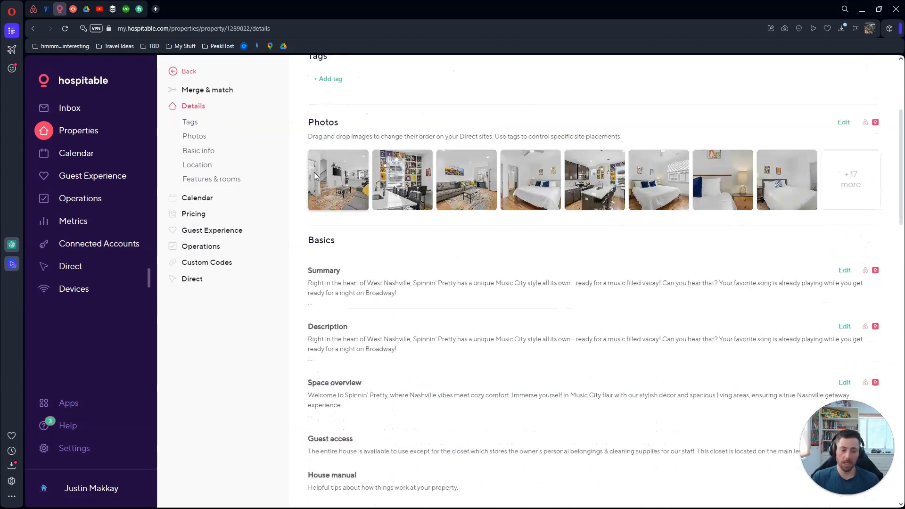
pyautogui.scroll(-2, 314, 173)
pyautogui.scroll(-2, 293, 180)
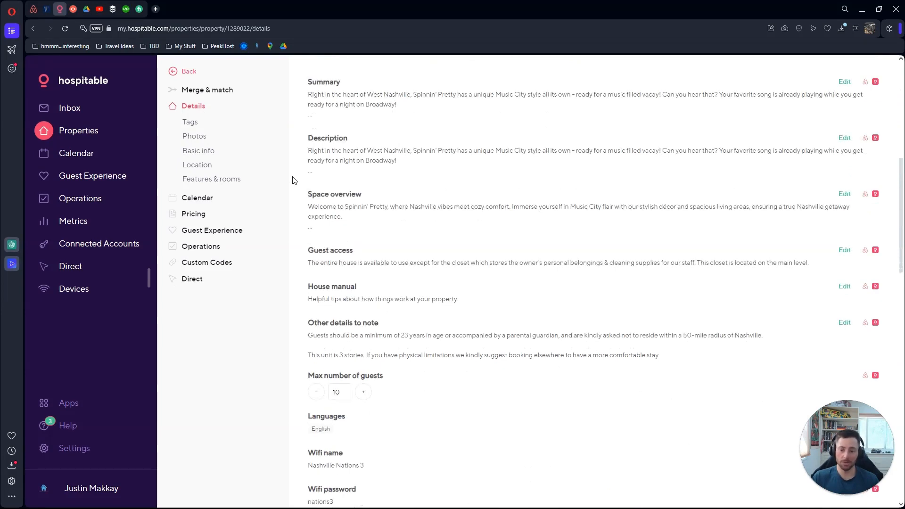
pyautogui.scroll(-1, 277, 160)
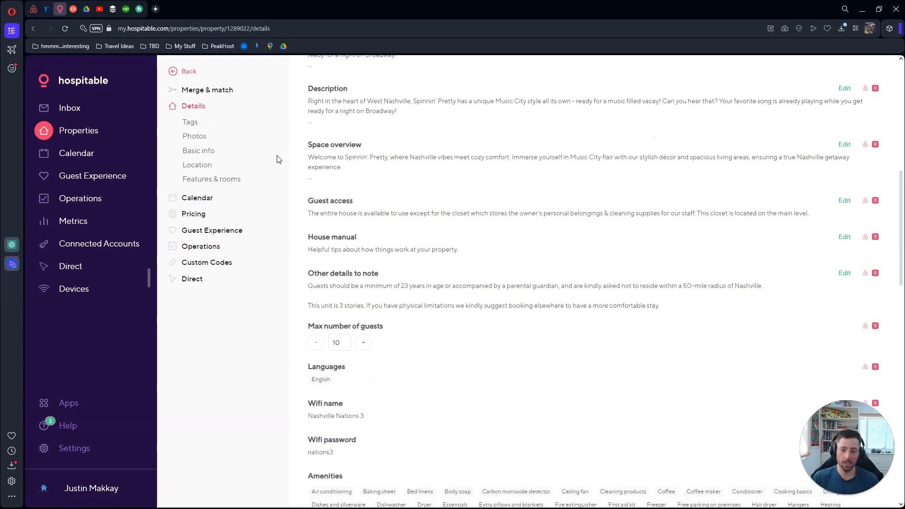
pyautogui.scroll(-2, 279, 159)
pyautogui.scroll(-4, 283, 157)
pyautogui.scroll(-4, 285, 156)
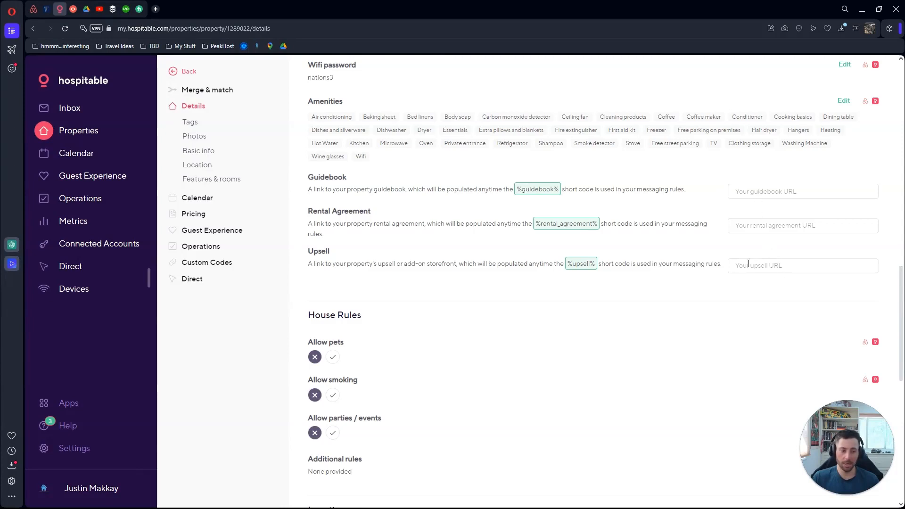
pyautogui.scroll(-4, 584, 200)
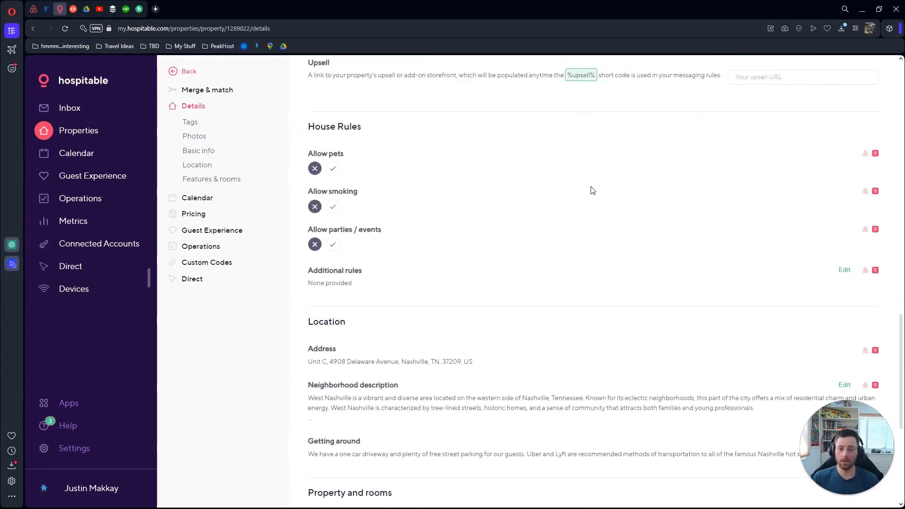
pyautogui.scroll(-3, 448, 169)
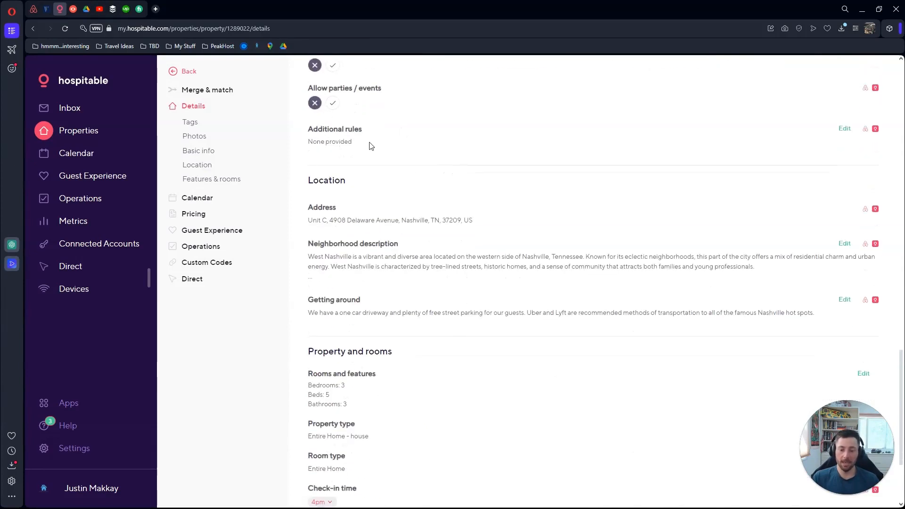
pyautogui.scroll(-3, 370, 144)
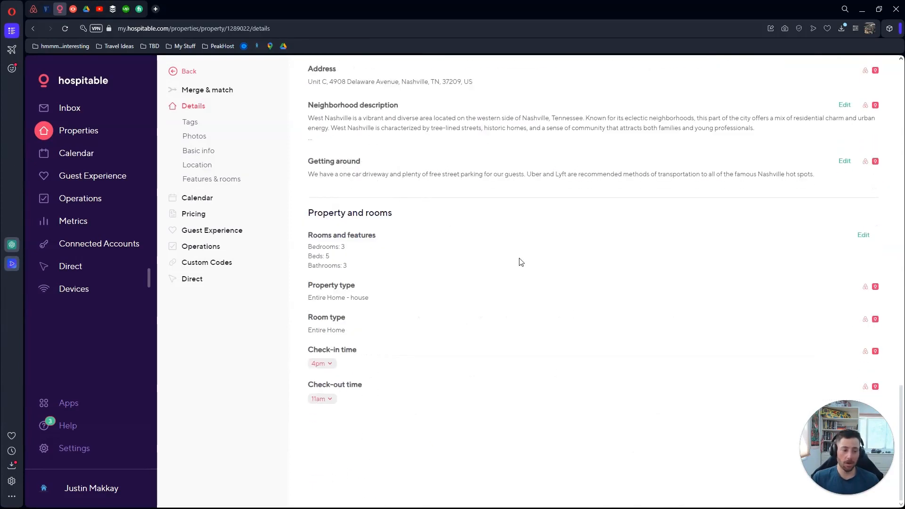
pyautogui.scroll(2, 519, 261)
pyautogui.moveTo(874, 202)
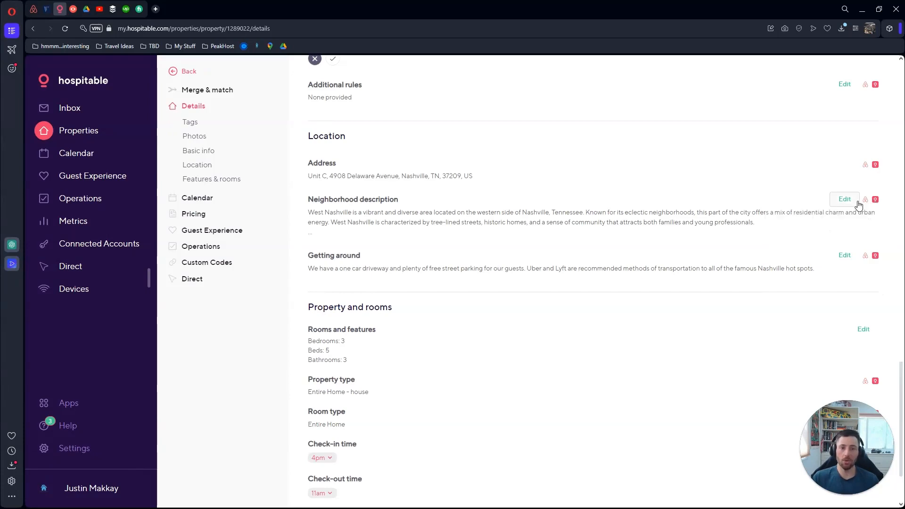
pyautogui.scroll(5, 872, 200)
pyautogui.scroll(12, 873, 201)
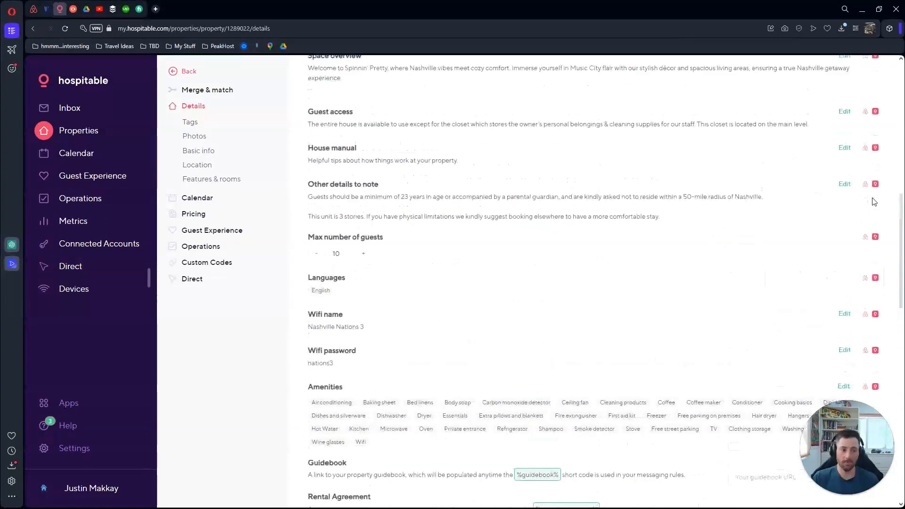
pyautogui.scroll(3, 874, 202)
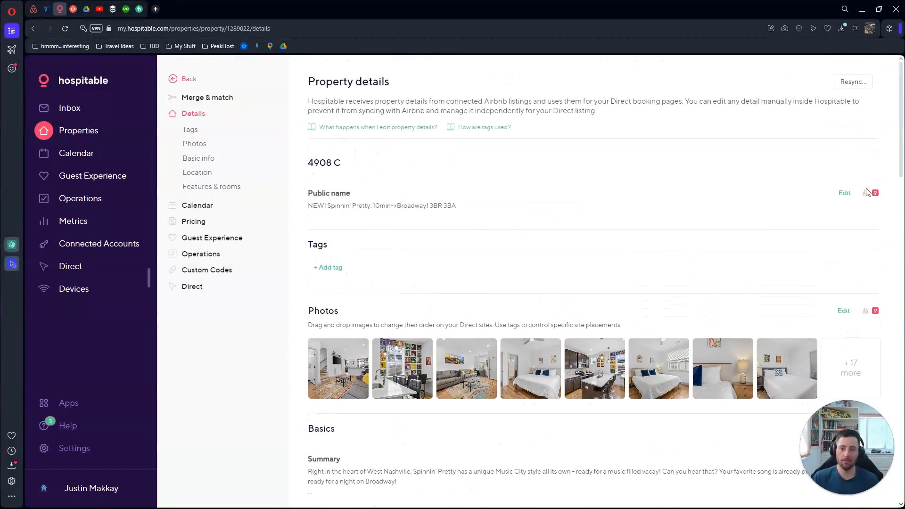
# Browse the 4908 C booking calendar months, then return to the full Properties list
pyautogui.click(196, 208)
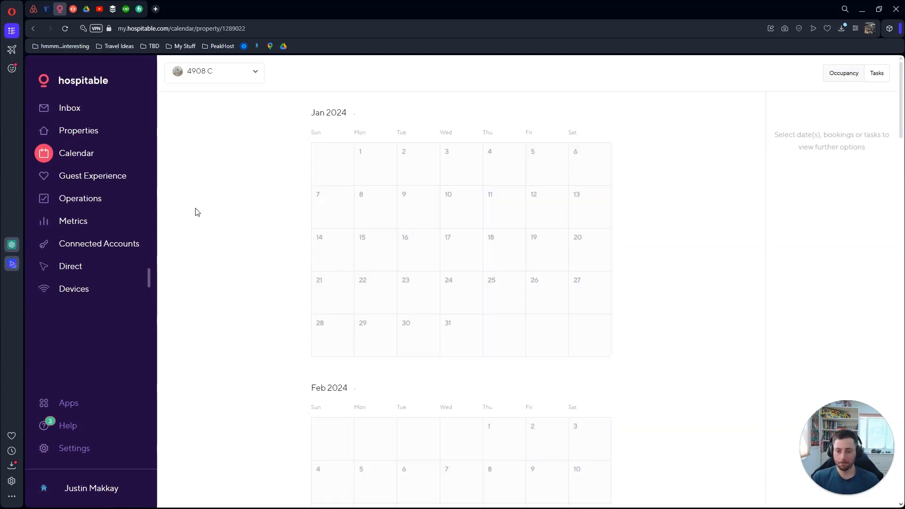
pyautogui.scroll(-2, 292, 159)
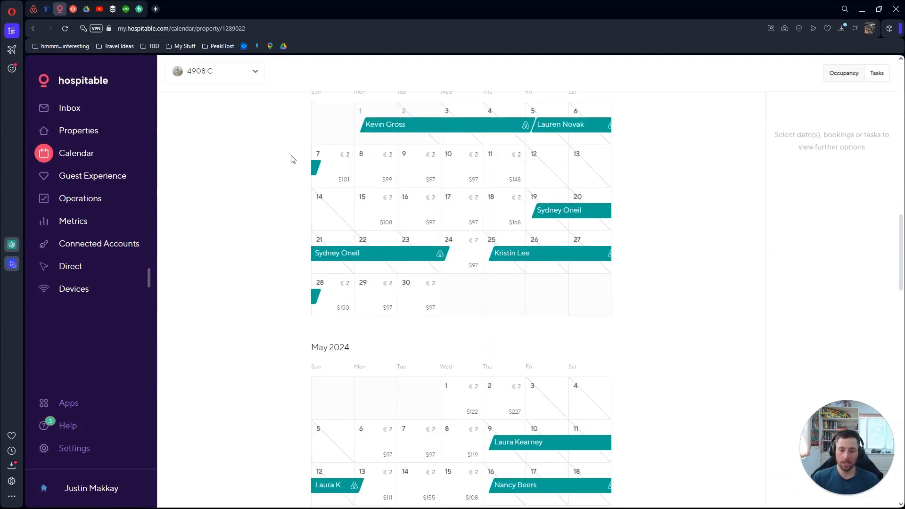
pyautogui.scroll(-2, 292, 158)
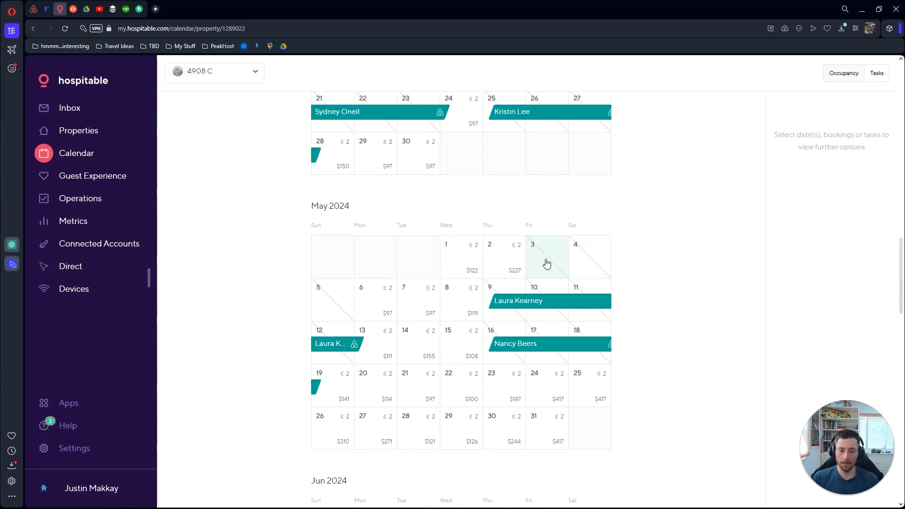
pyautogui.scroll(-10, 546, 263)
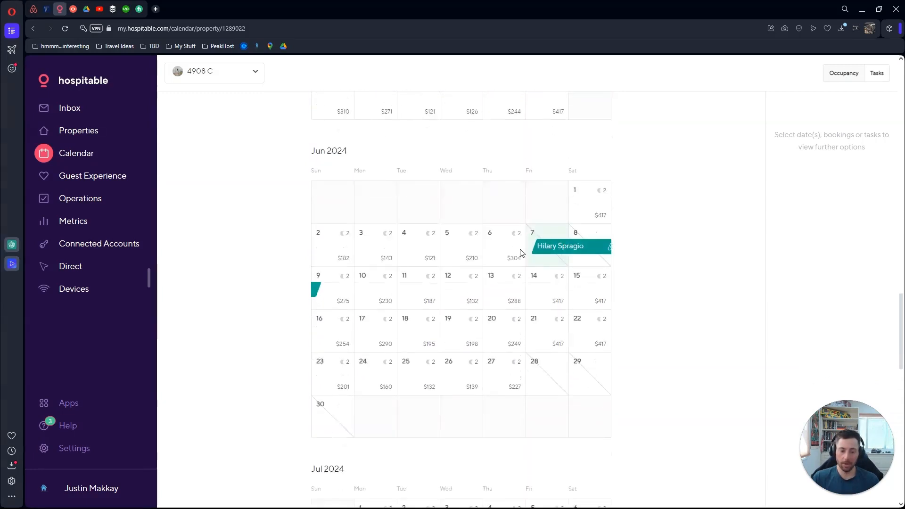
pyautogui.scroll(8, 505, 250)
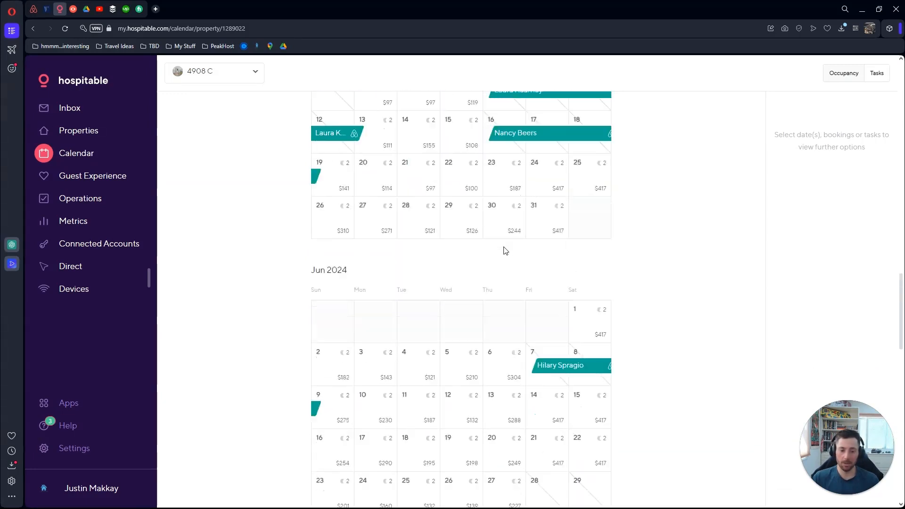
pyautogui.scroll(10, 504, 250)
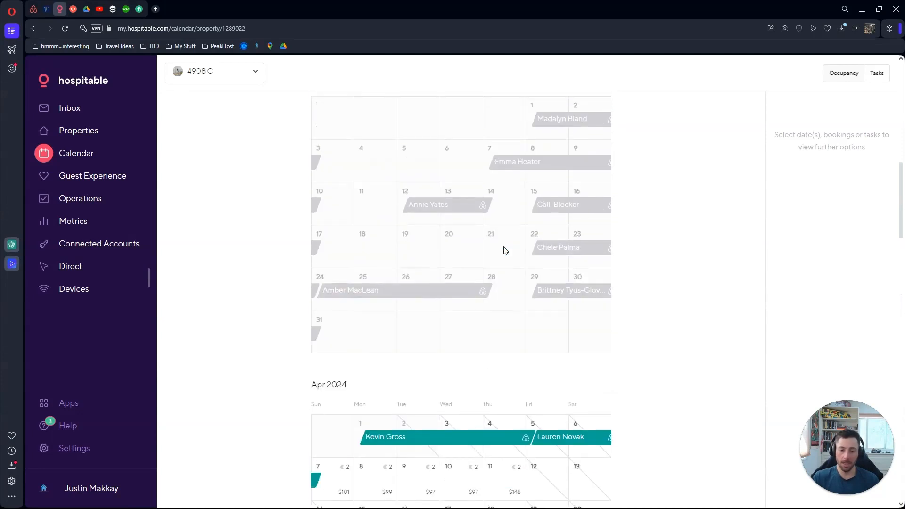
pyautogui.scroll(5, 504, 250)
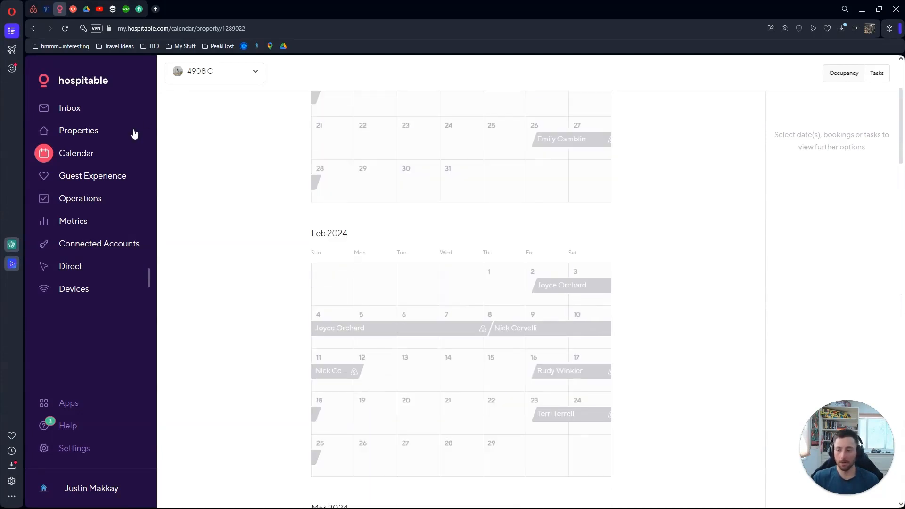
pyautogui.click(88, 134)
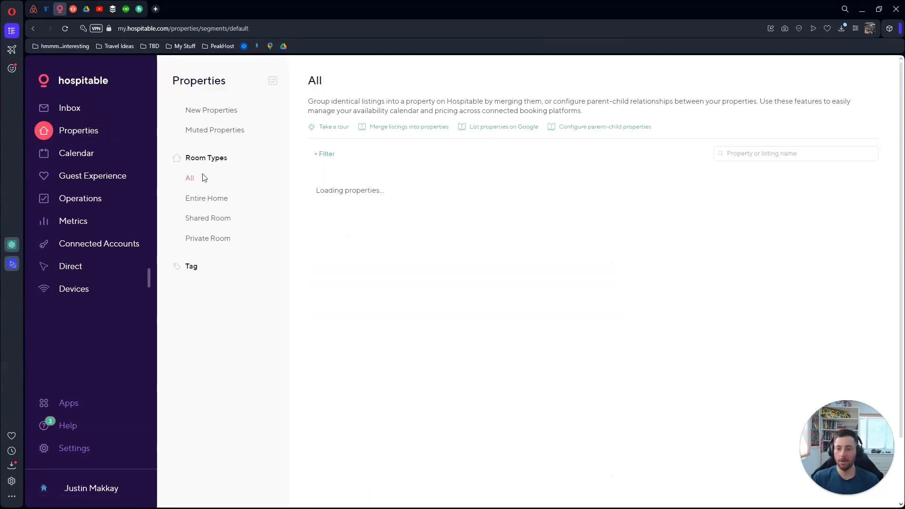
# Search properties for '4908 c' and view its Pricing settings
pyautogui.click(770, 154)
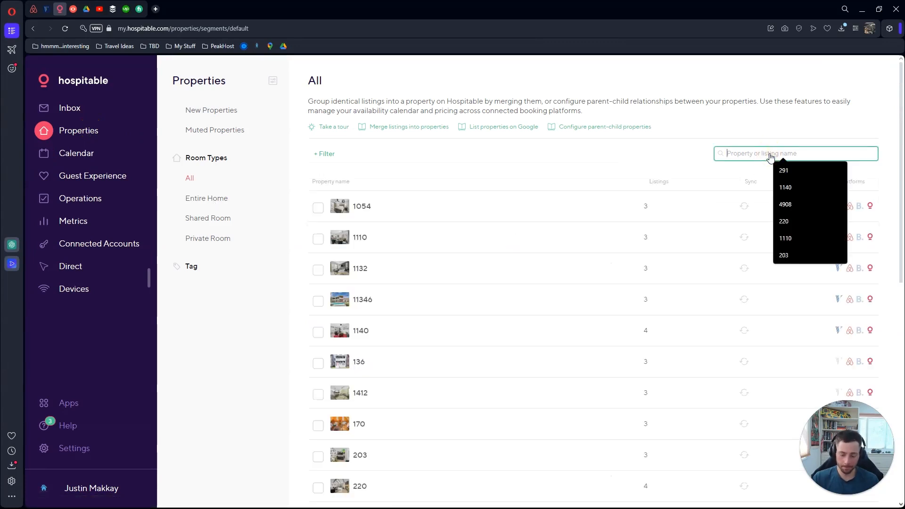
pyautogui.write('4908 c')
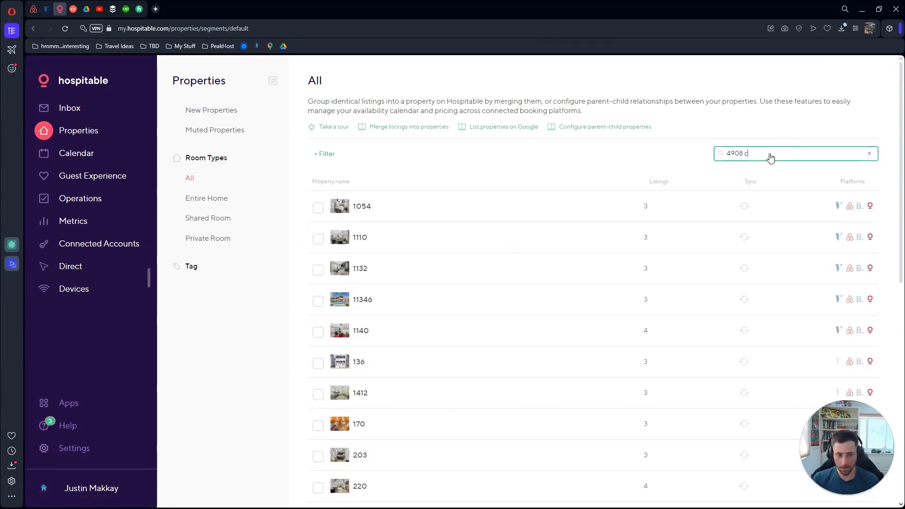
pyautogui.click(420, 207)
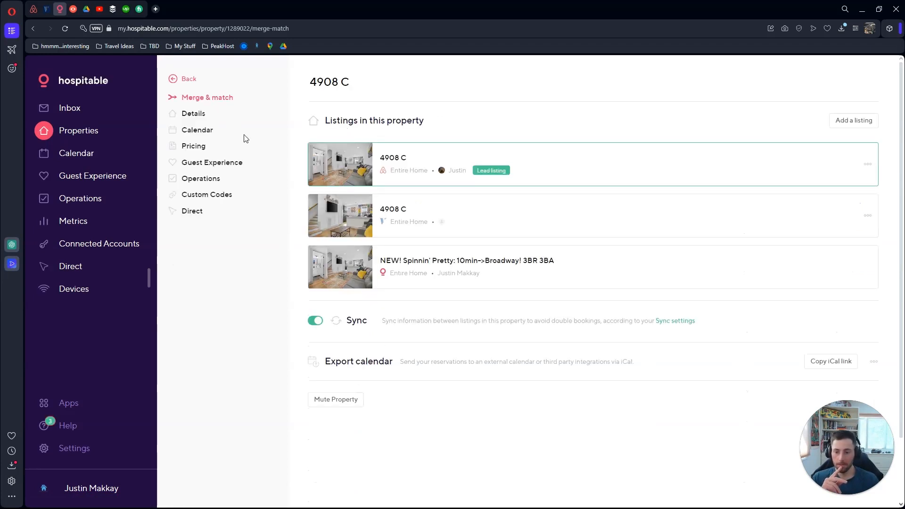
pyautogui.click(194, 146)
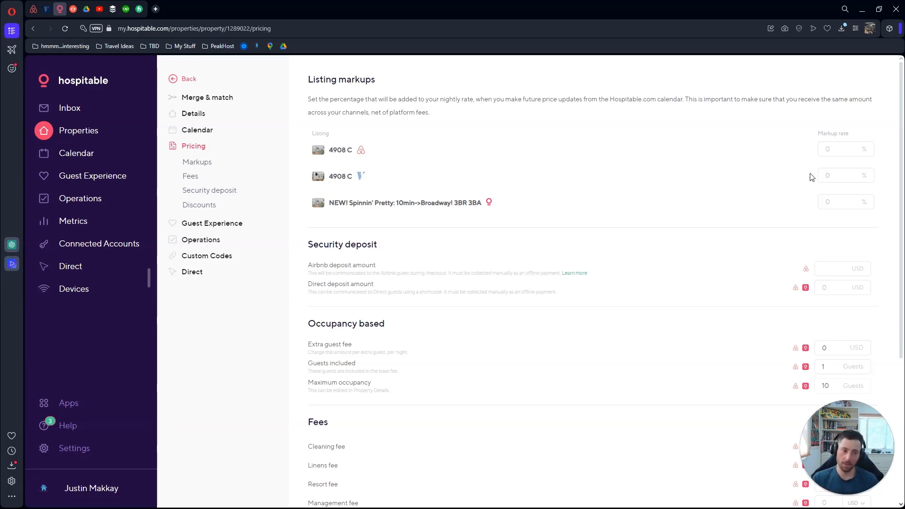
pyautogui.click(828, 174)
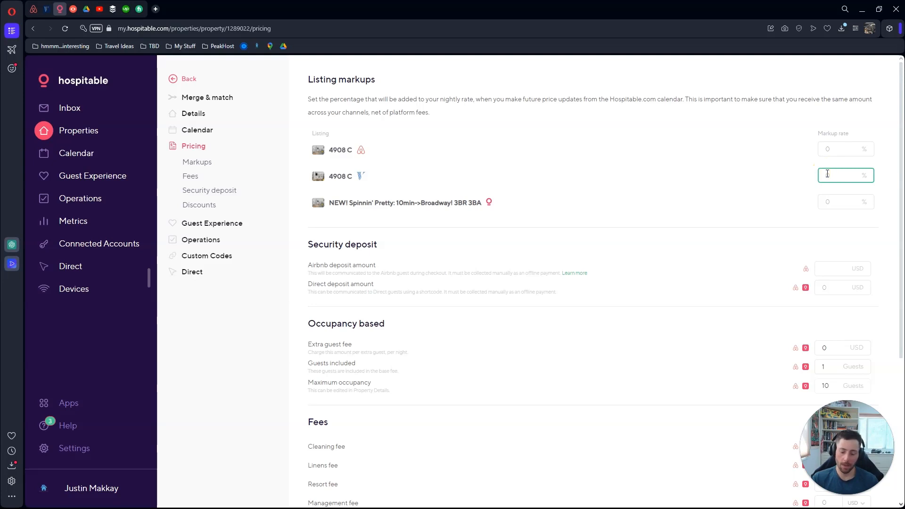
pyautogui.click(796, 144)
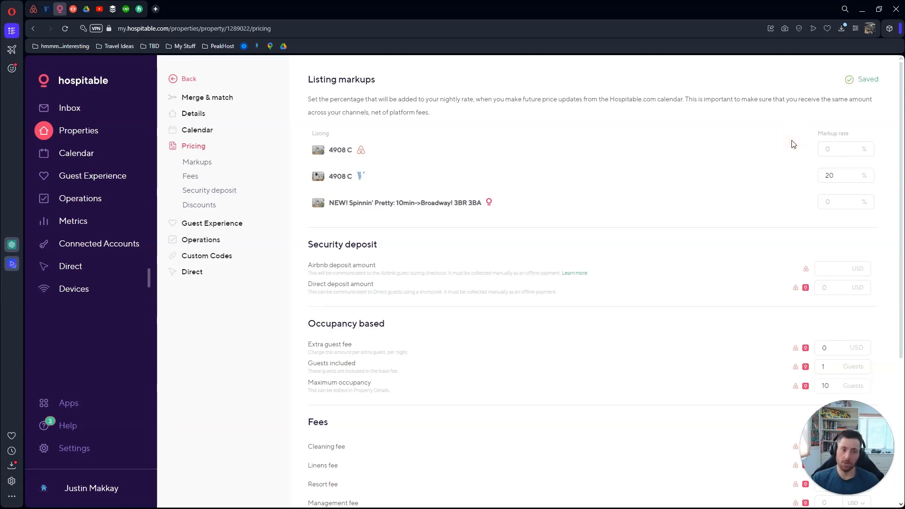
pyautogui.moveTo(851, 183); pyautogui.dragTo(804, 175)
pyautogui.press('BackSpace')
pyautogui.click(804, 177)
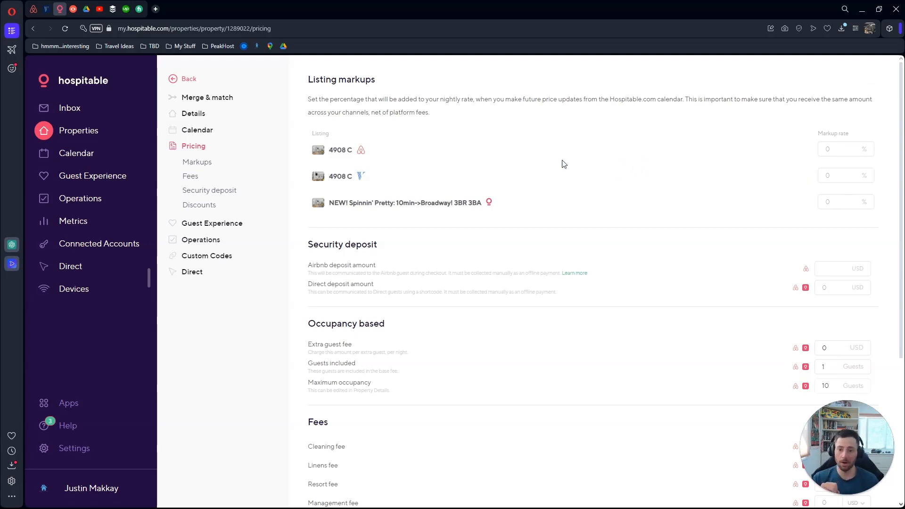
pyautogui.scroll(-2, 542, 201)
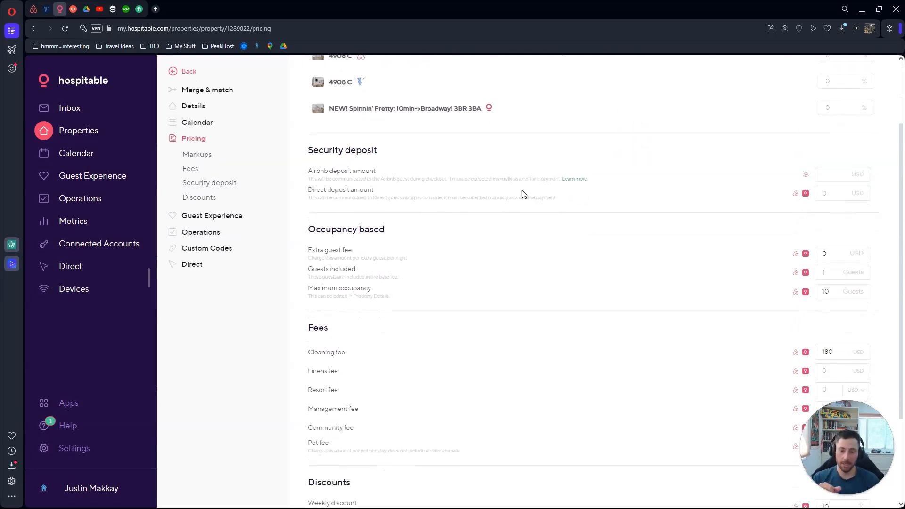
pyautogui.scroll(-2, 497, 214)
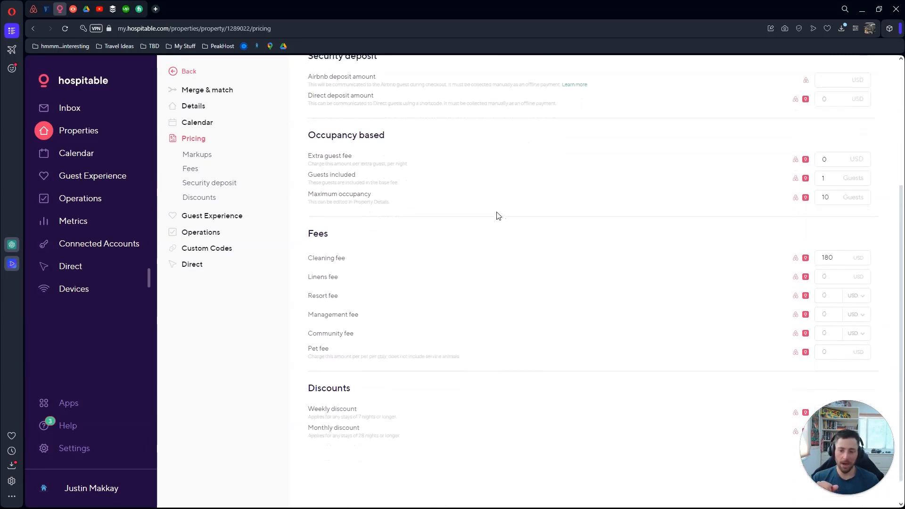
pyautogui.scroll(-1, 438, 228)
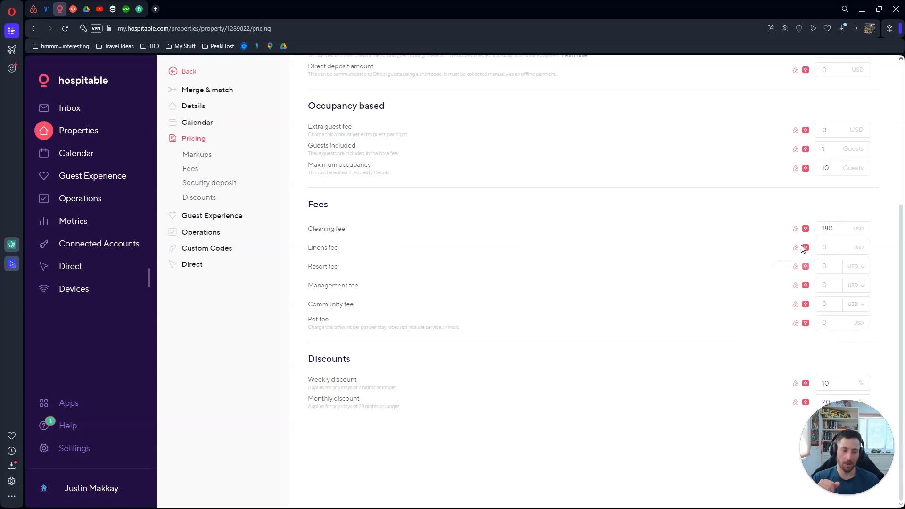
pyautogui.scroll(4, 802, 304)
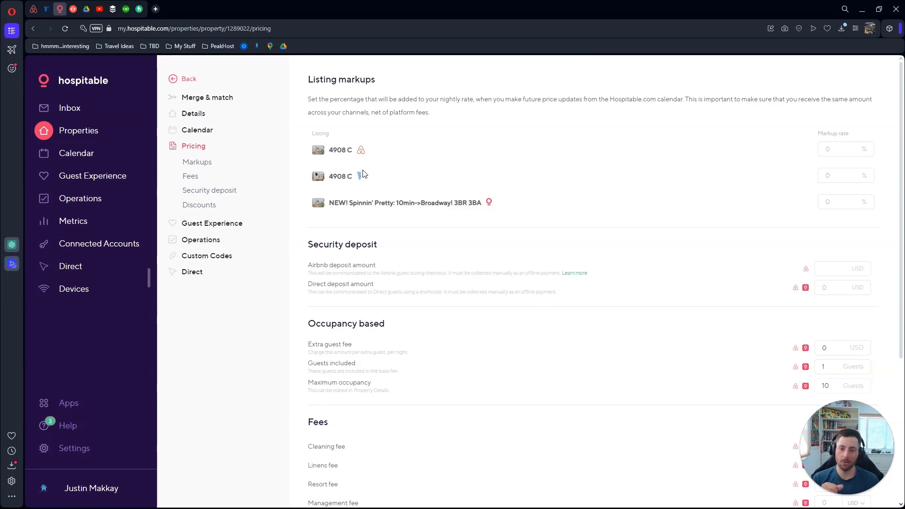
pyautogui.click(213, 225)
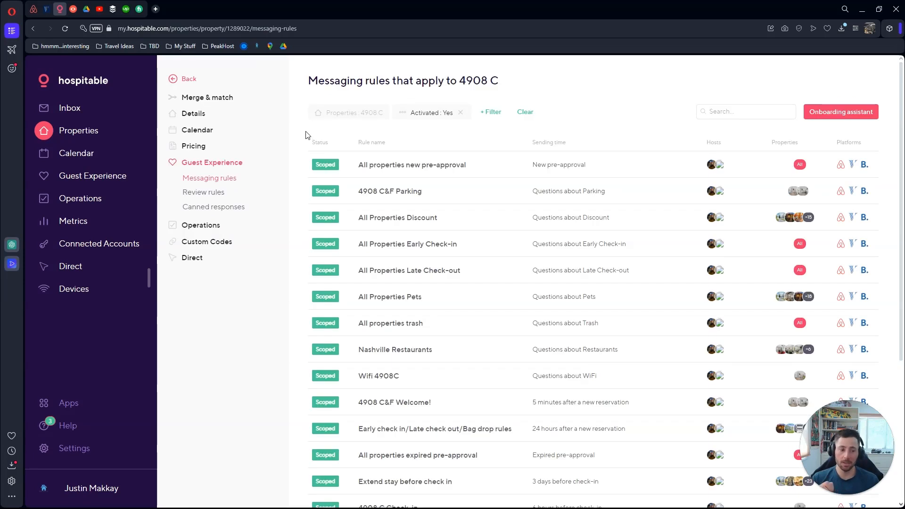
# Review 4908 C's messaging rules, task rules, team members and custom codes
pyautogui.scroll(-5, 305, 134)
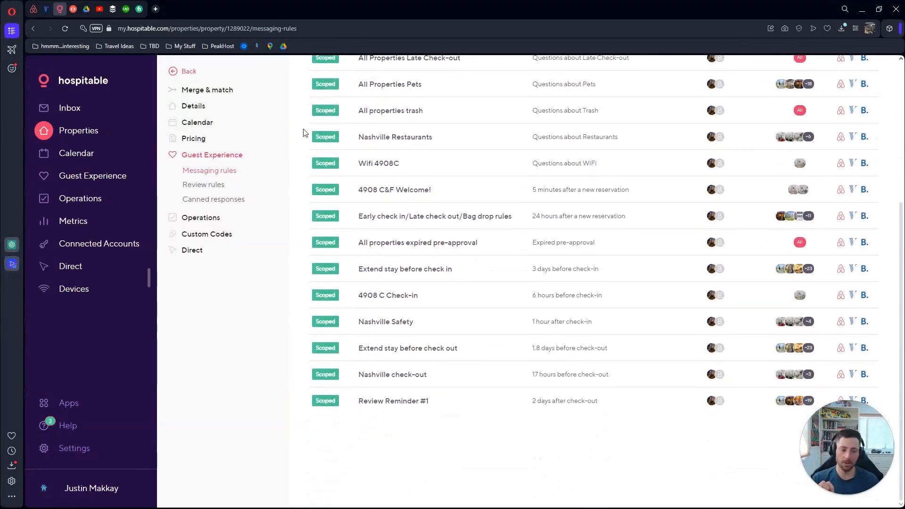
pyautogui.scroll(5, 304, 134)
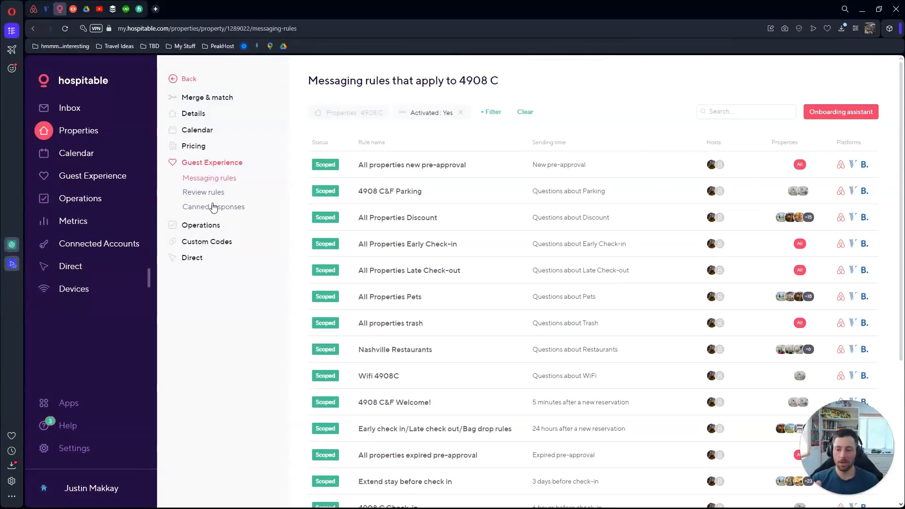
pyautogui.click(198, 225)
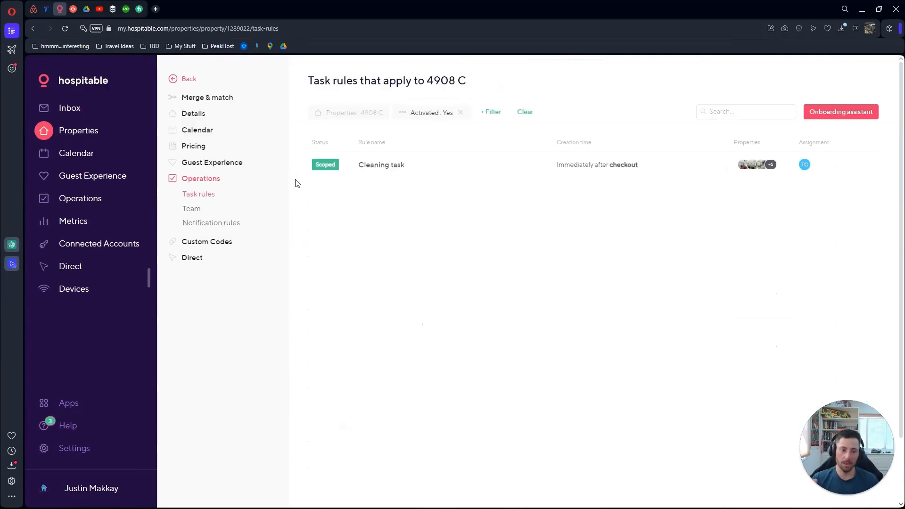
pyautogui.click(198, 209)
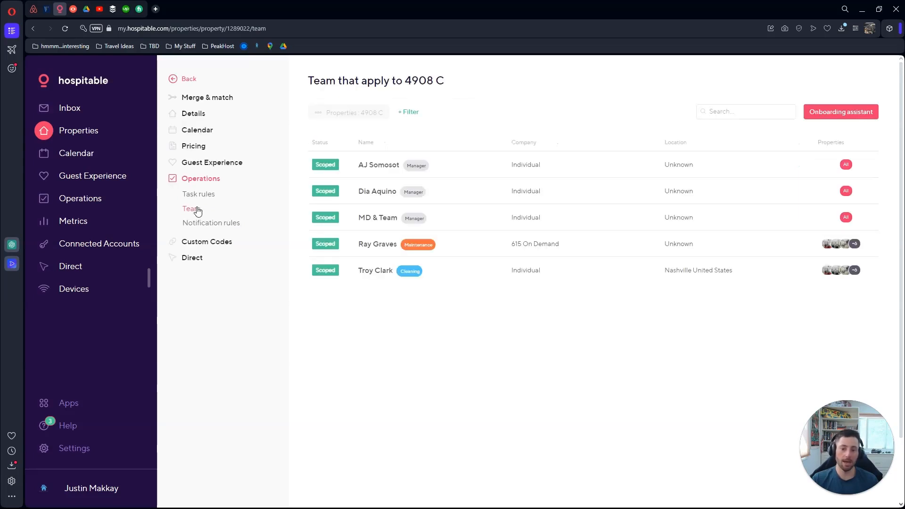
pyautogui.click(211, 242)
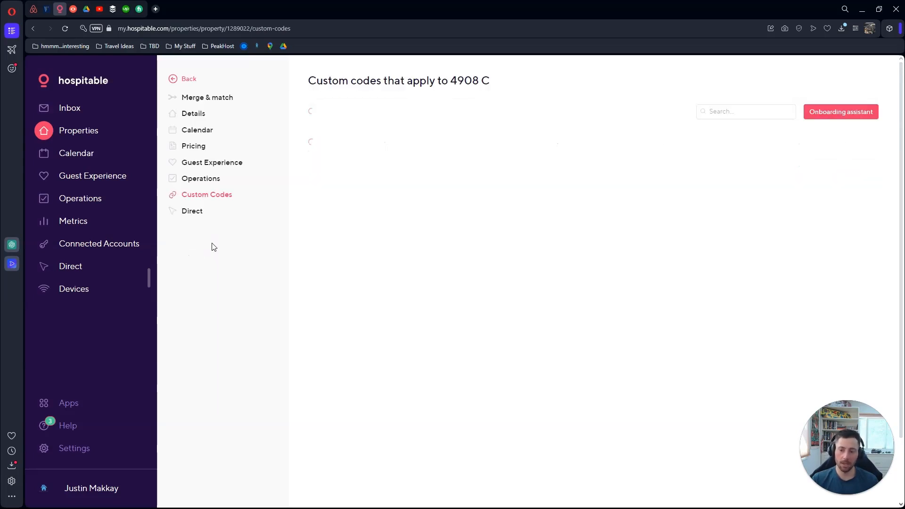
# Review 4908 C's Direct settings: booking site, QBO payout, promo code PEAKHOSTDIRECT and taxes
pyautogui.click(193, 212)
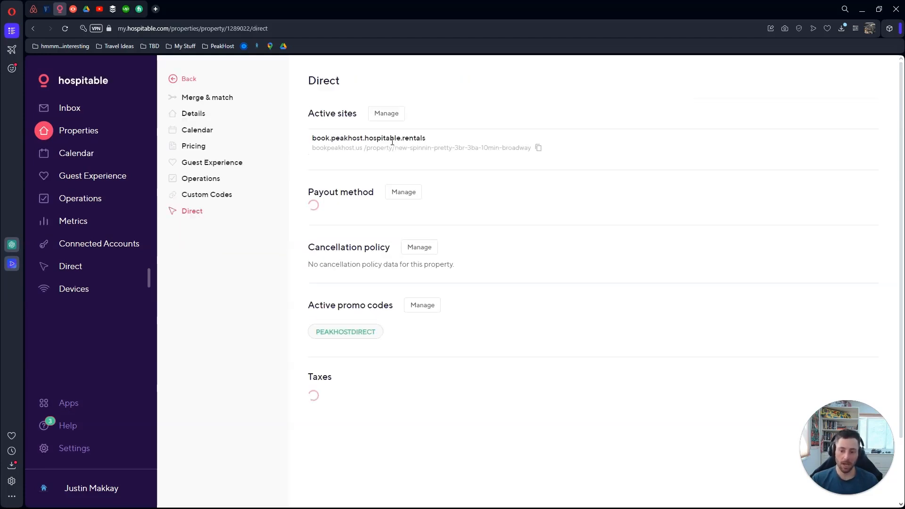
pyautogui.scroll(-2, 293, 146)
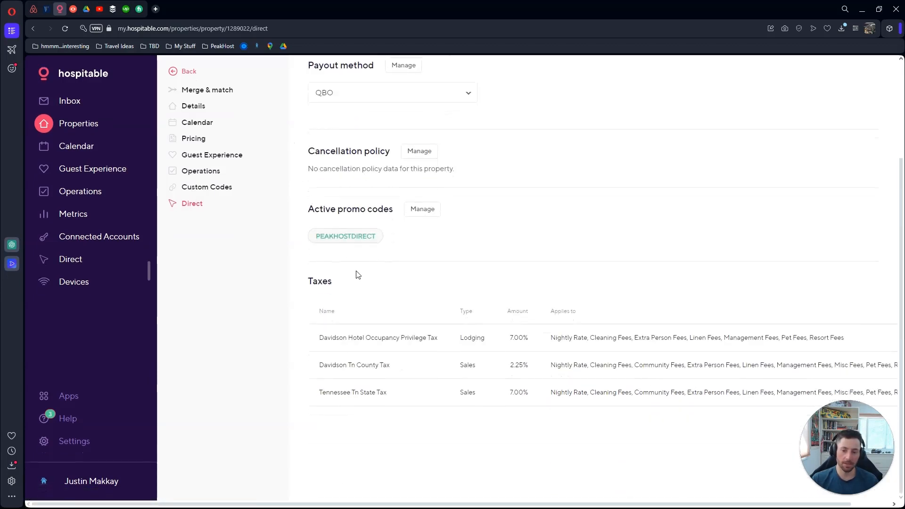
pyautogui.scroll(3, 358, 275)
pyautogui.scroll(-3, 348, 269)
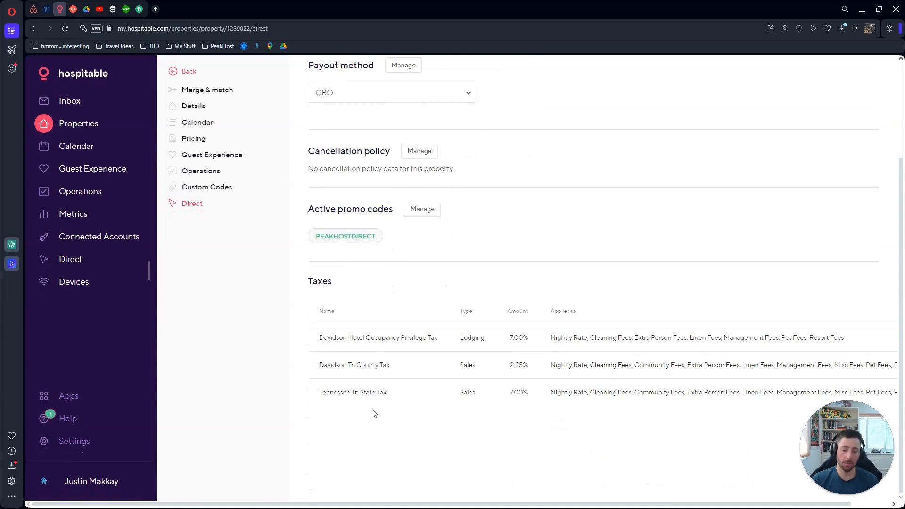
pyautogui.scroll(3, 380, 330)
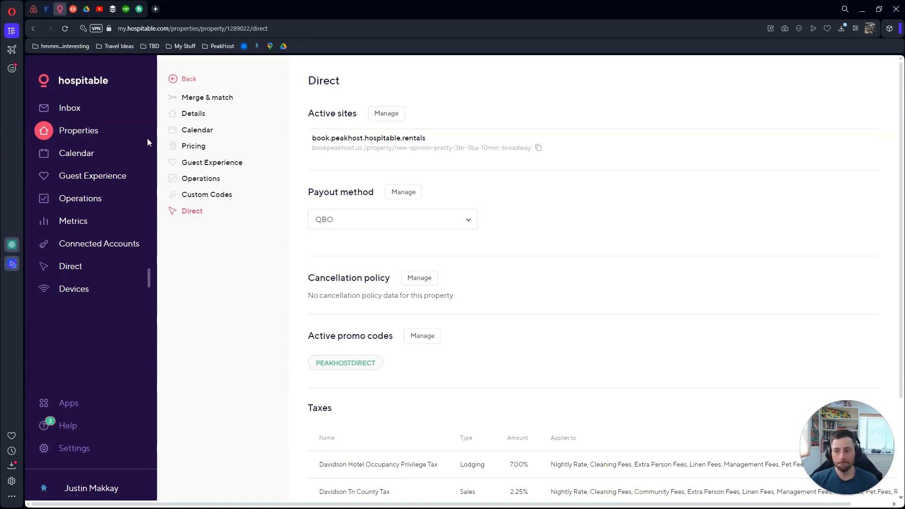
# Page through both pages of the property list, then open the all-properties Calendar
pyautogui.click(185, 79)
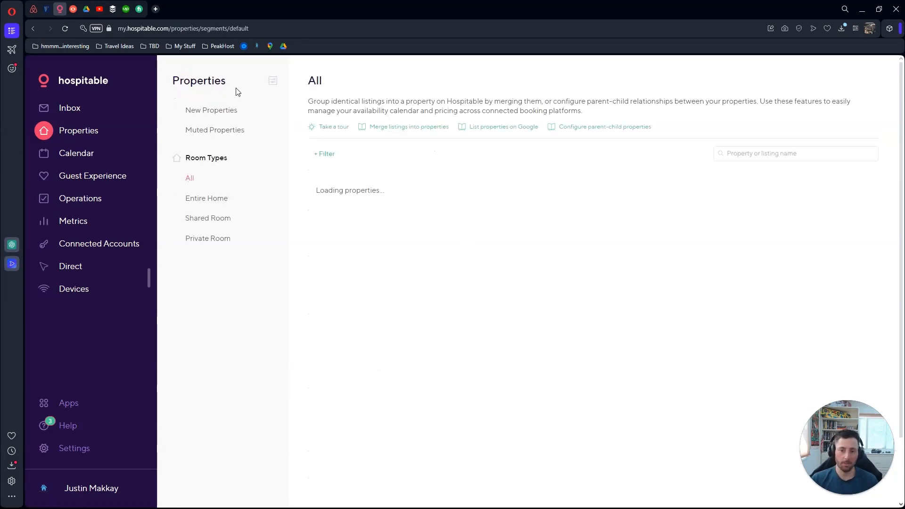
pyautogui.scroll(-8, 443, 190)
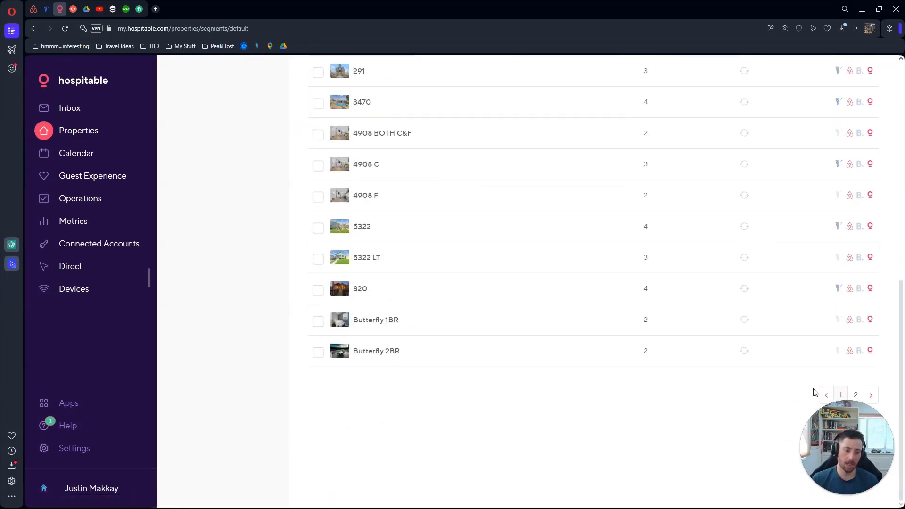
pyautogui.click(856, 395)
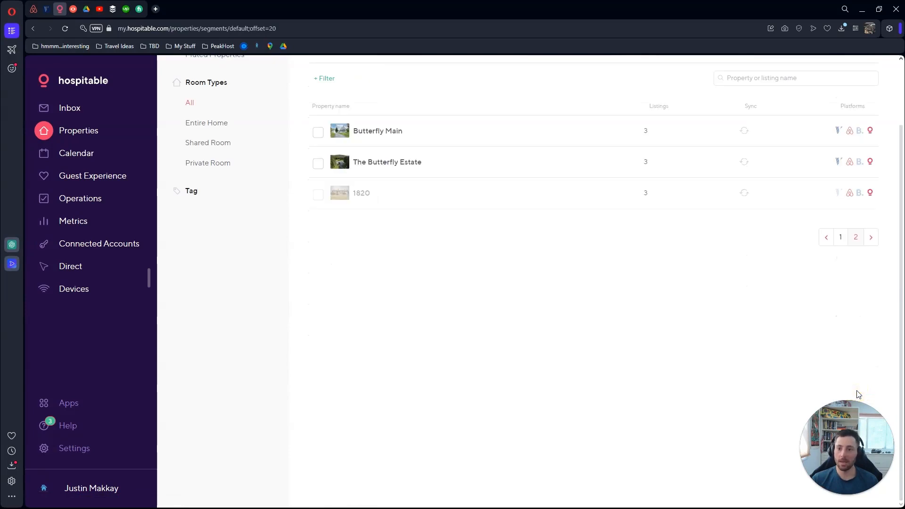
pyautogui.click(841, 238)
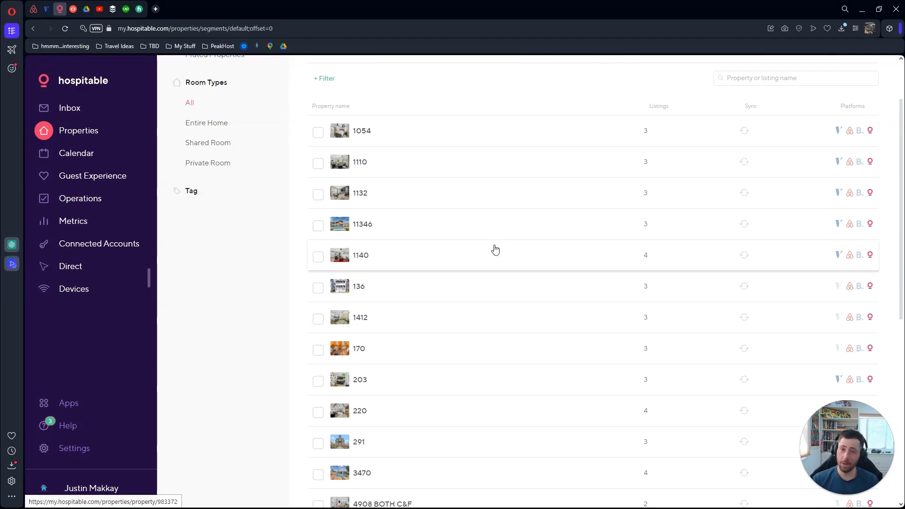
pyautogui.scroll(-2, 492, 250)
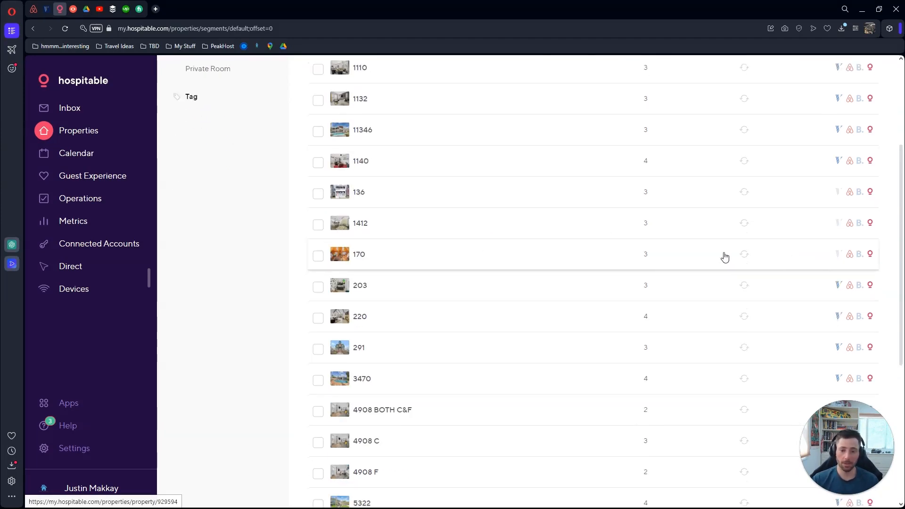
pyautogui.scroll(4, 441, 326)
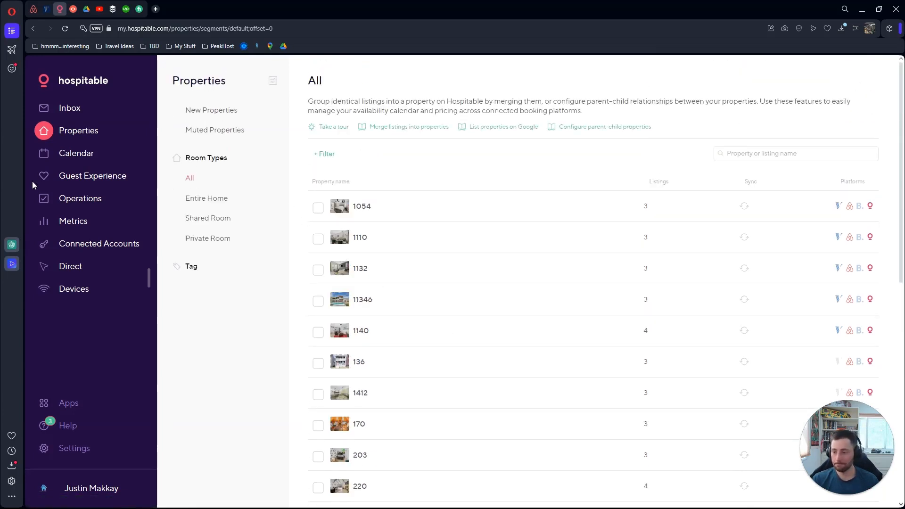
pyautogui.click(86, 158)
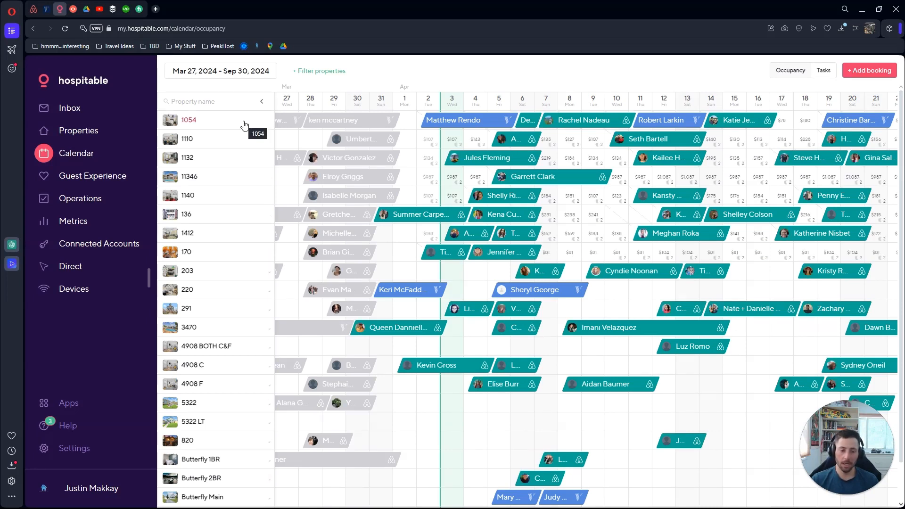
# Scroll the occupancy grid, check the date-range picker, and move ahead to late April–mid-May 2024
pyautogui.scroll(-1, 428, 236)
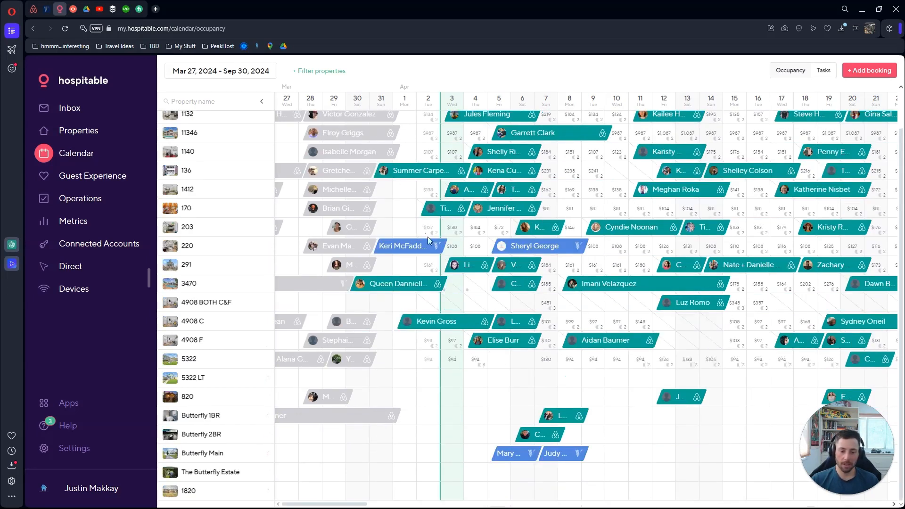
pyautogui.scroll(1, 423, 220)
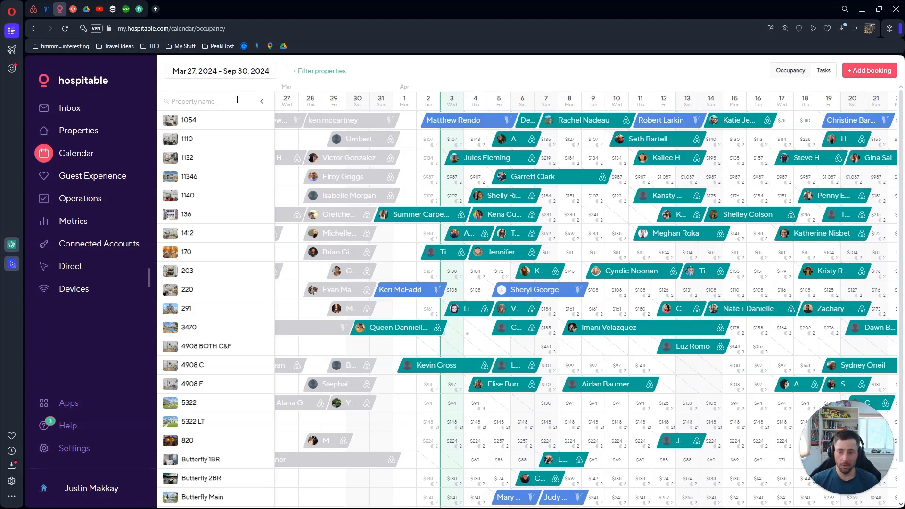
pyautogui.click(241, 72)
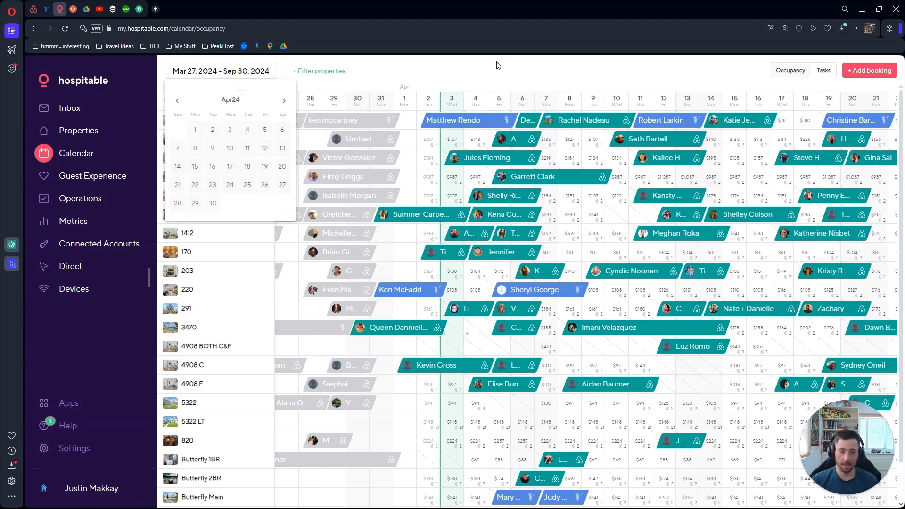
pyautogui.click(506, 74)
pyautogui.scroll(-2, 424, 282)
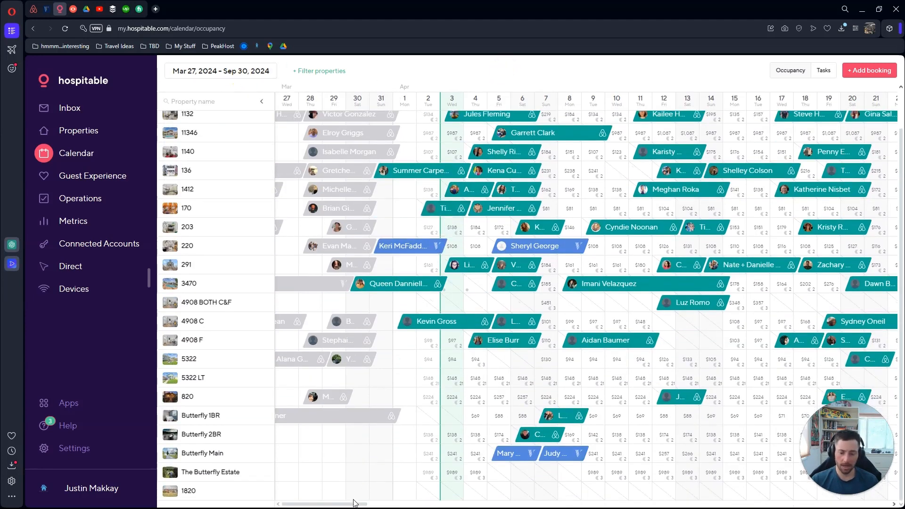
pyautogui.moveTo(358, 505); pyautogui.dragTo(441, 471)
pyautogui.hscroll(-5, 363, 250)
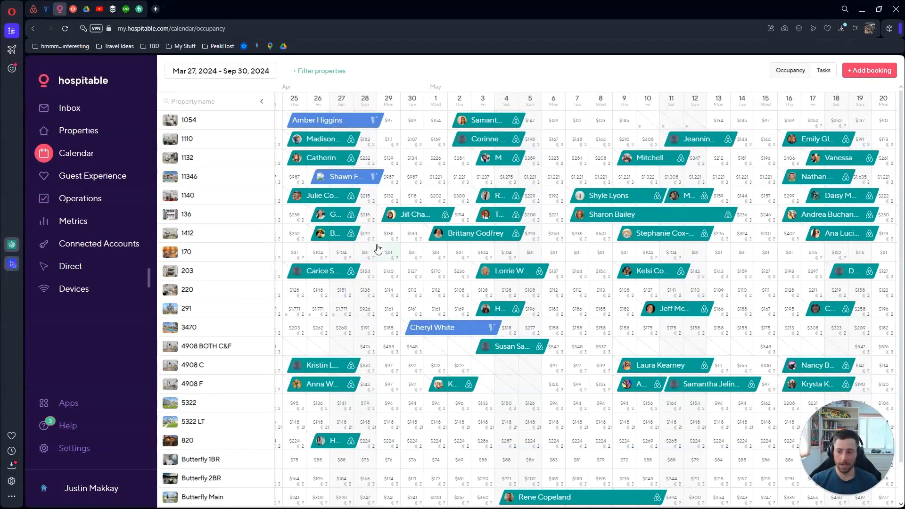
# Open property 1412's calendar, inspect May 15–16 prices, and browse its months through September 2024
pyautogui.click(194, 235)
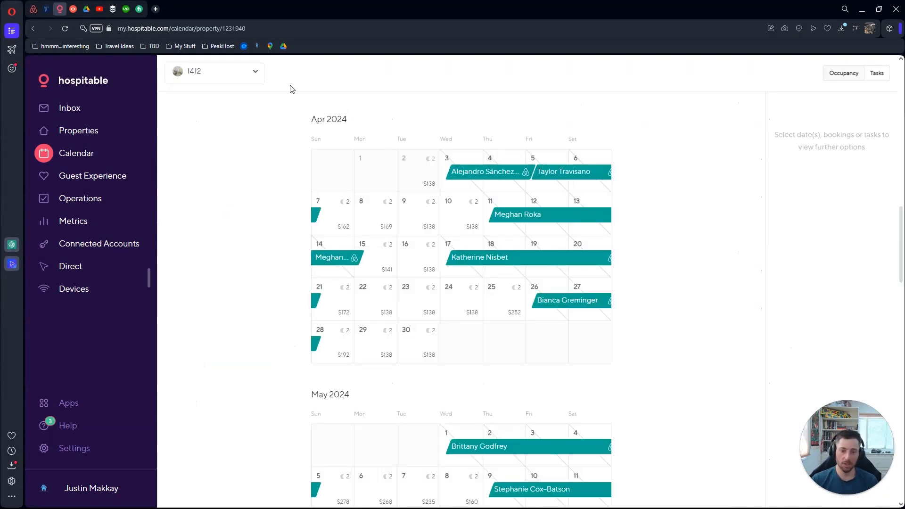
pyautogui.scroll(-5, 250, 155)
pyautogui.click(517, 305)
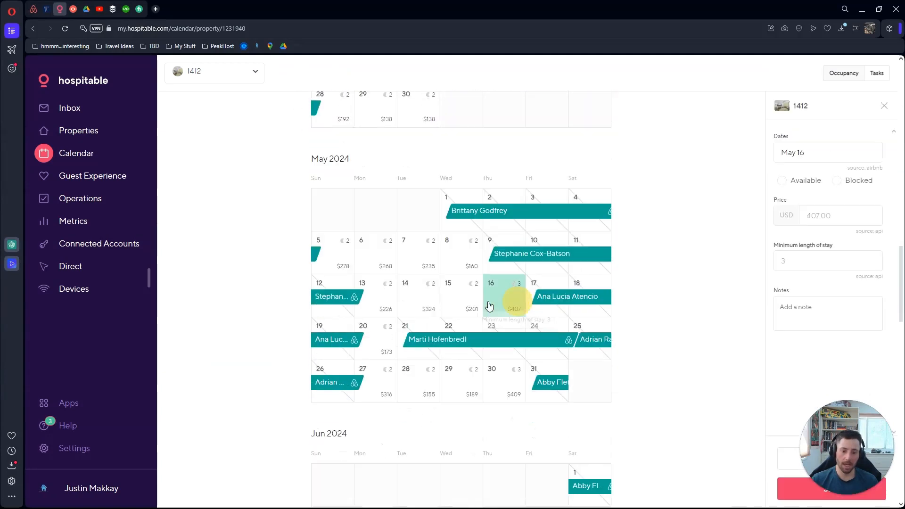
pyautogui.click(464, 305)
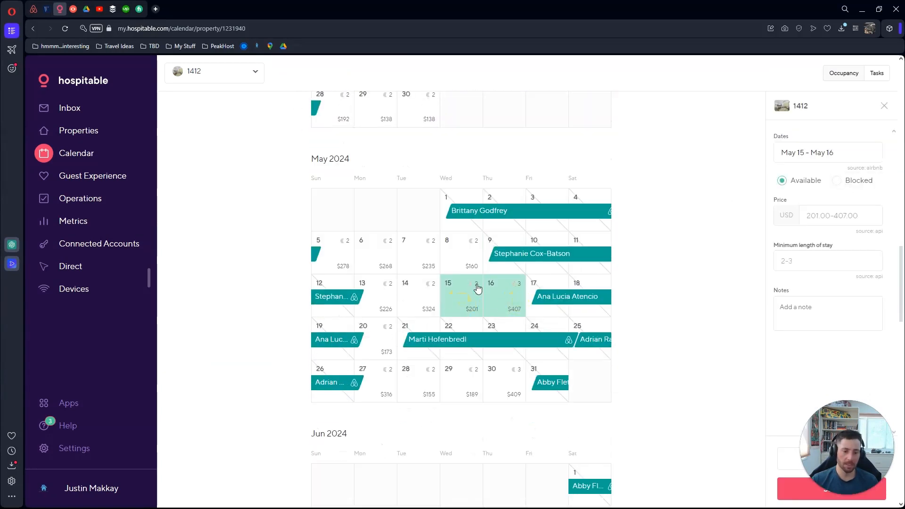
pyautogui.click(885, 107)
pyautogui.scroll(-6, 321, 245)
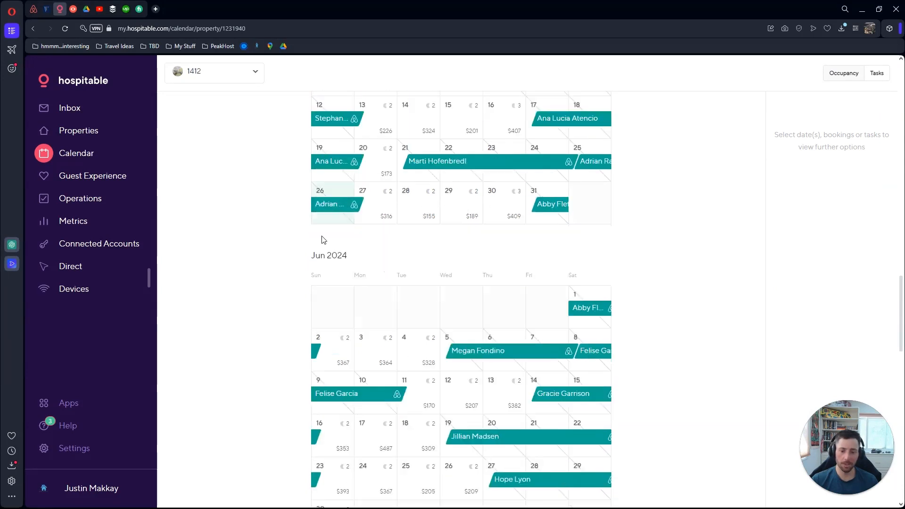
pyautogui.scroll(-6, 322, 237)
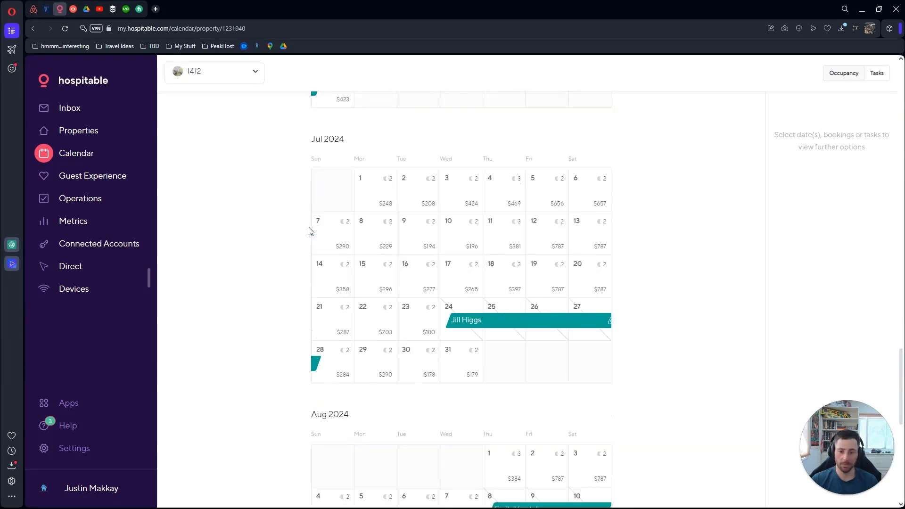
pyautogui.scroll(-5, 281, 219)
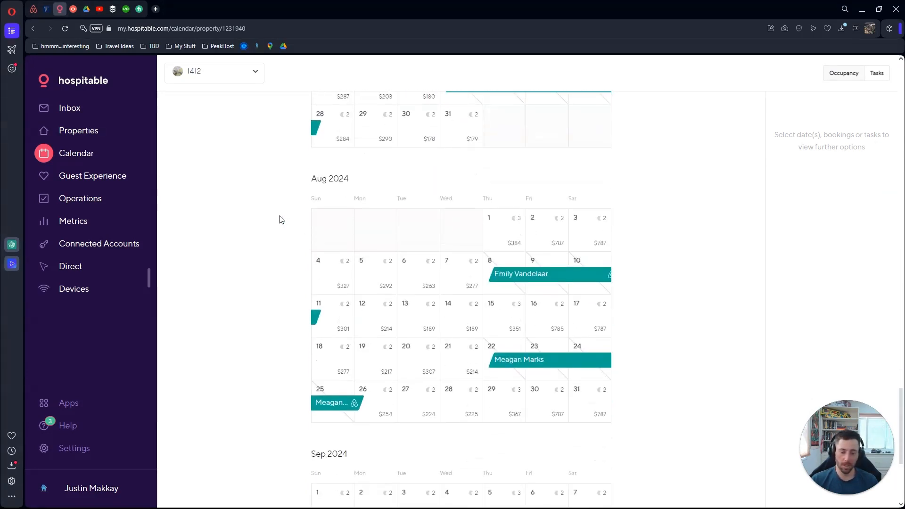
pyautogui.scroll(-5, 281, 219)
pyautogui.scroll(5, 282, 220)
pyautogui.scroll(20, 282, 219)
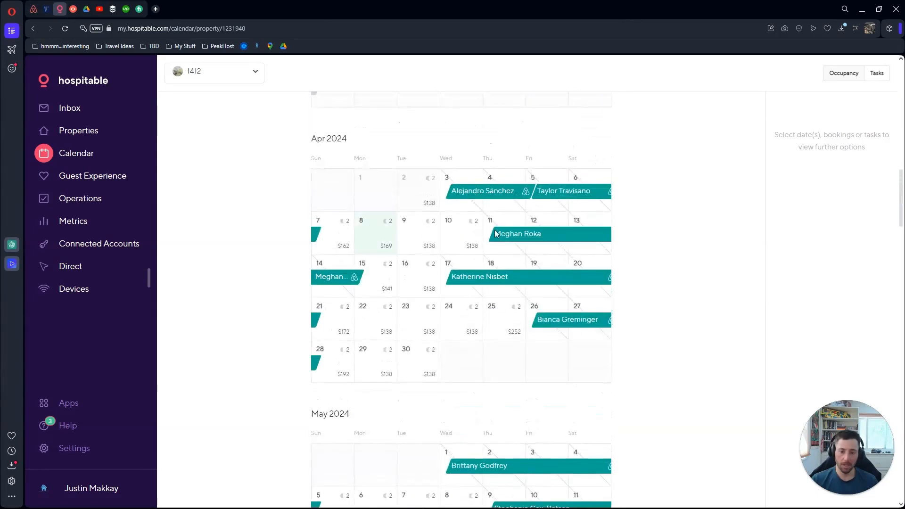
# Open the April 11–15 booking at 1412 to see its dates, payout and activity
pyautogui.click(514, 236)
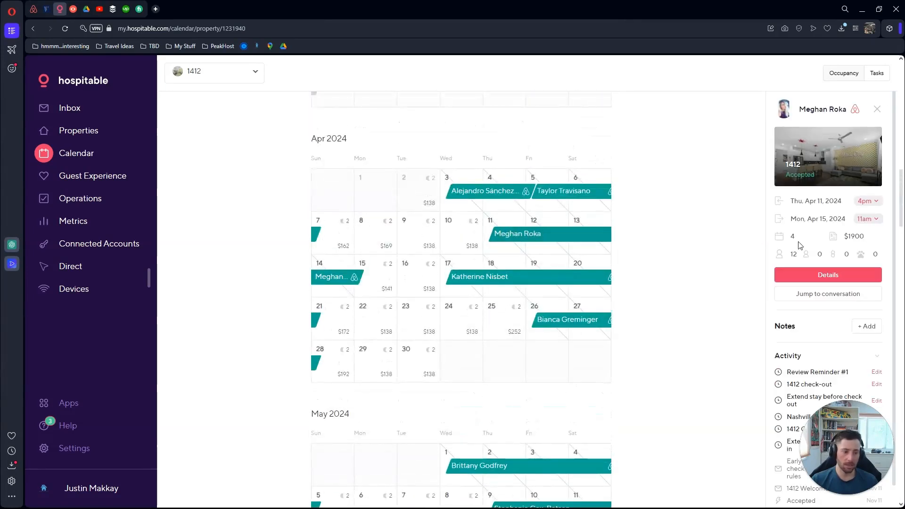
pyautogui.scroll(-2, 742, 242)
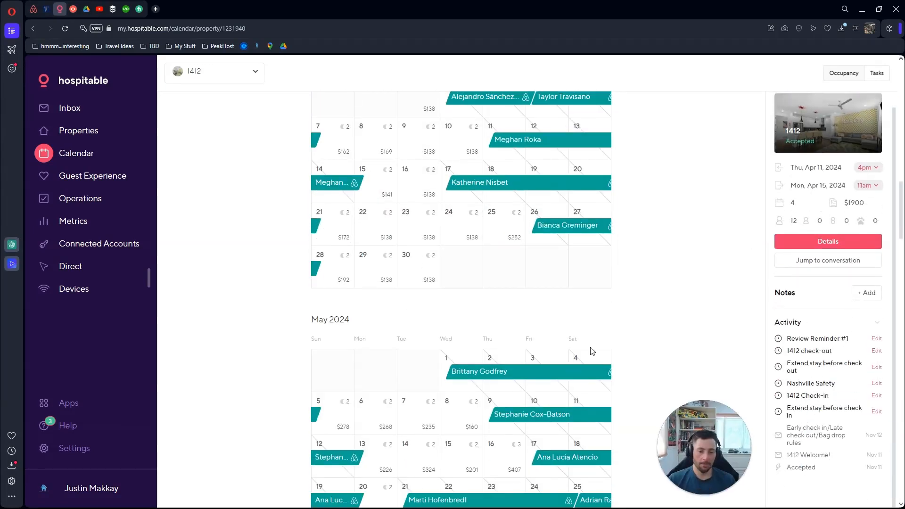
pyautogui.scroll(2, 525, 289)
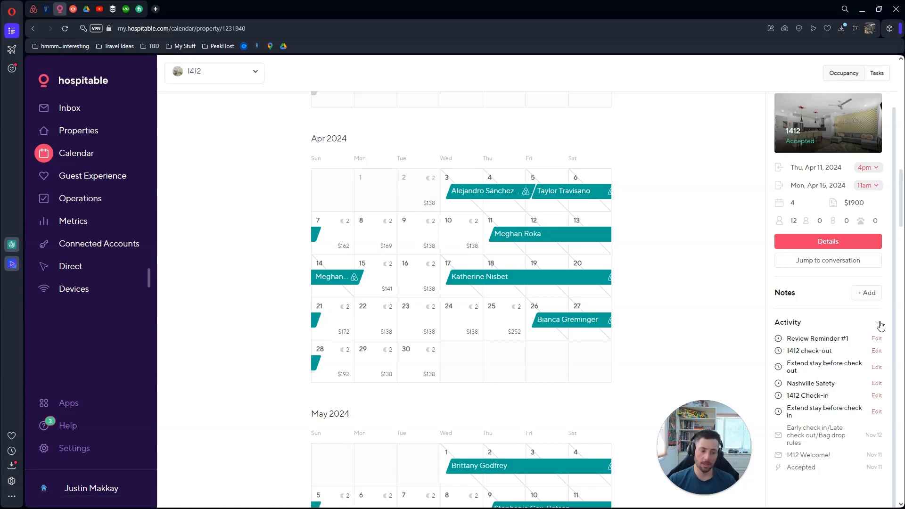
pyautogui.scroll(1, 879, 324)
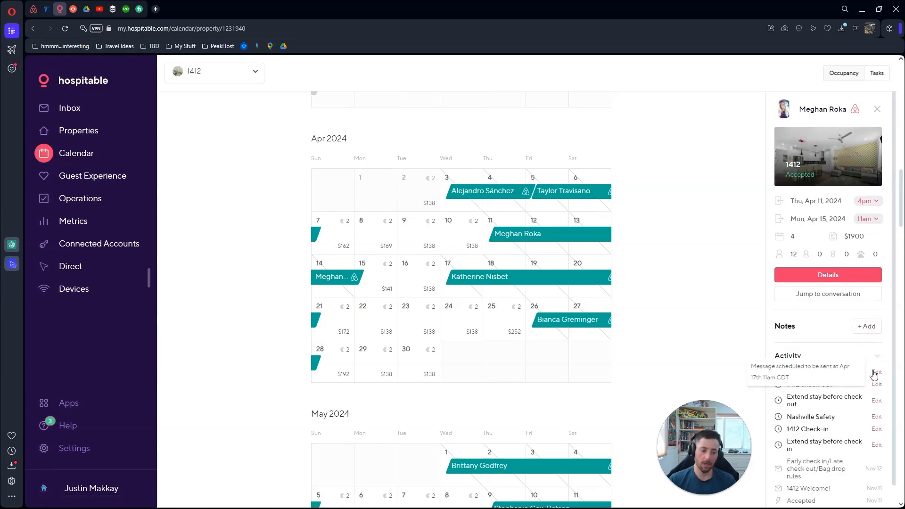
# Open the scheduled Review Reminder #1 message and close it without changes
pyautogui.click(875, 373)
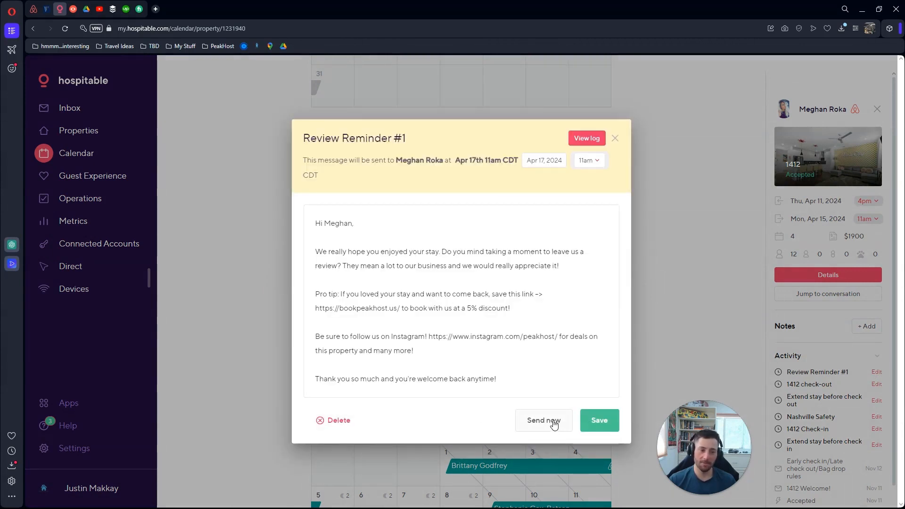
pyautogui.click(615, 139)
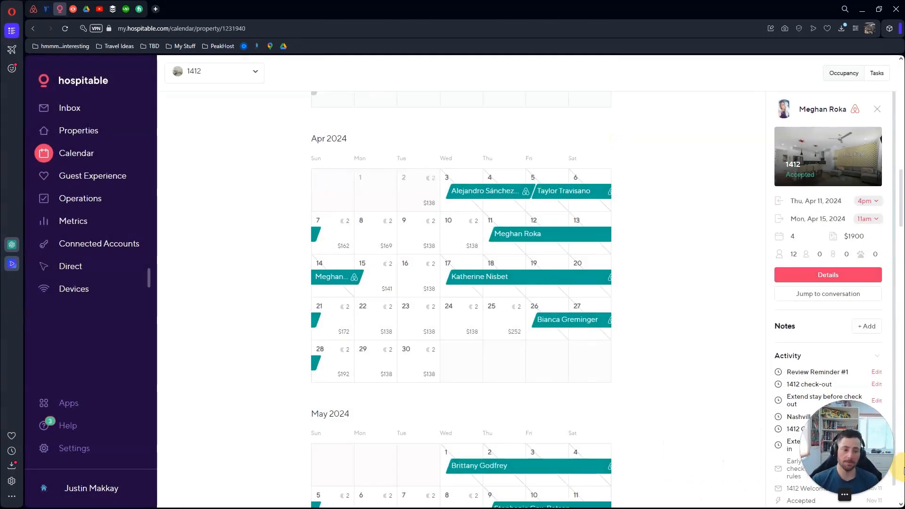
pyautogui.scroll(-3, 716, 290)
pyautogui.scroll(3, 716, 289)
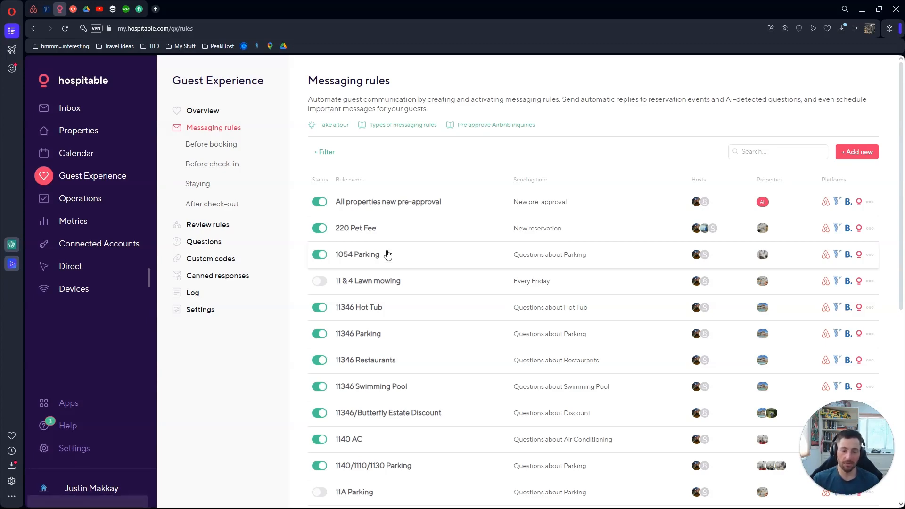
# Search the messaging rules for '136' and open the 136 Special Instructions rule
pyautogui.scroll(-8, 385, 250)
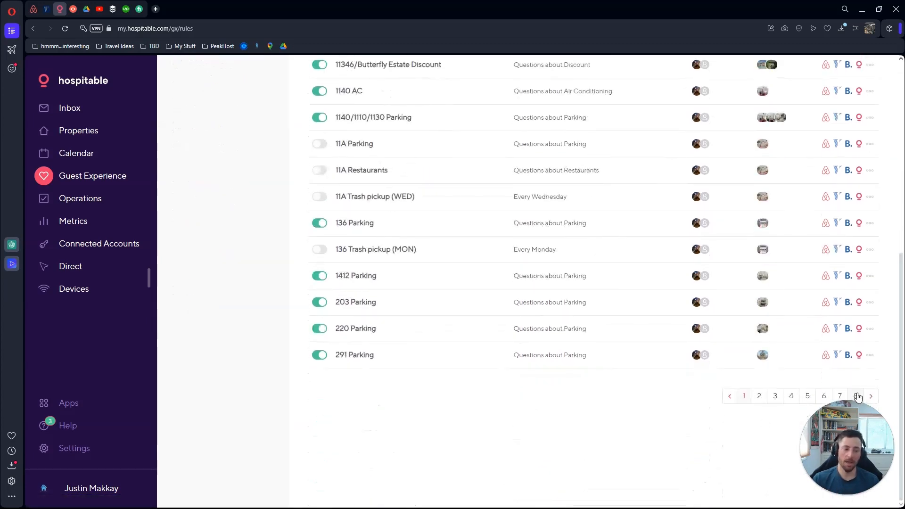
pyautogui.scroll(10, 743, 380)
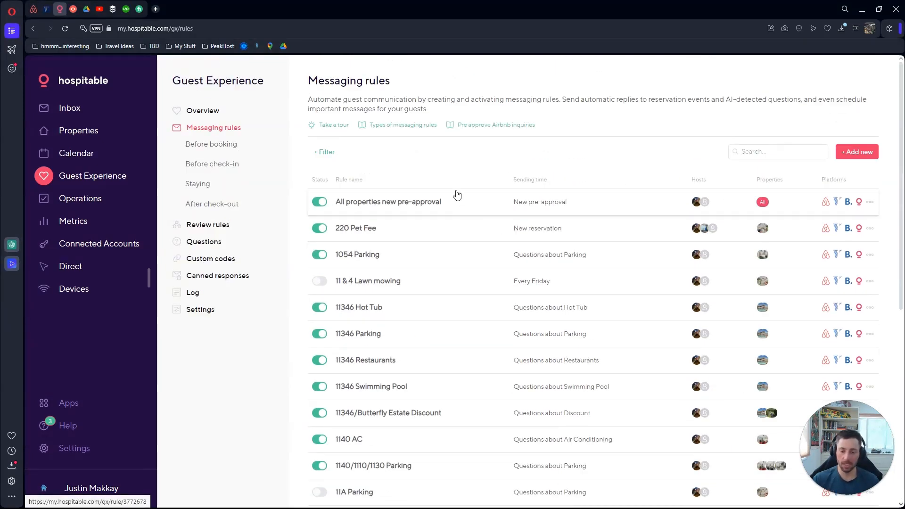
pyautogui.click(770, 152)
pyautogui.write('136')
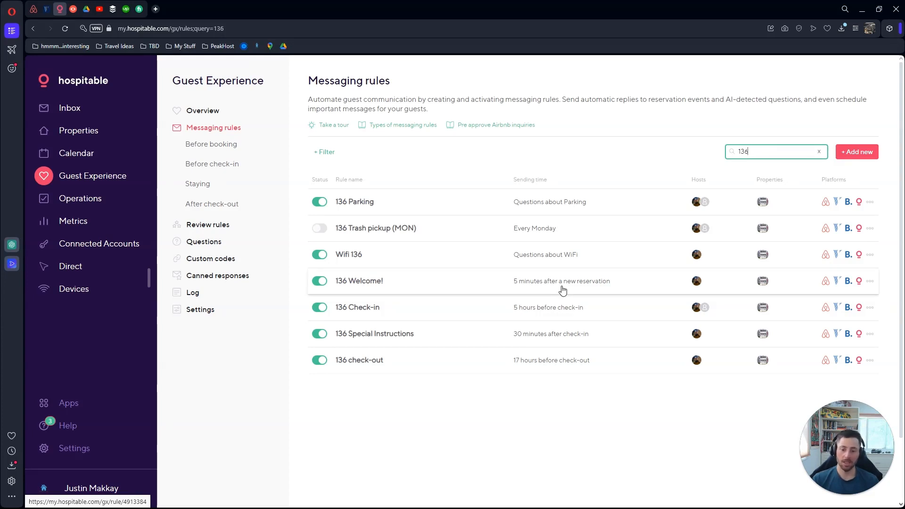
pyautogui.click(584, 339)
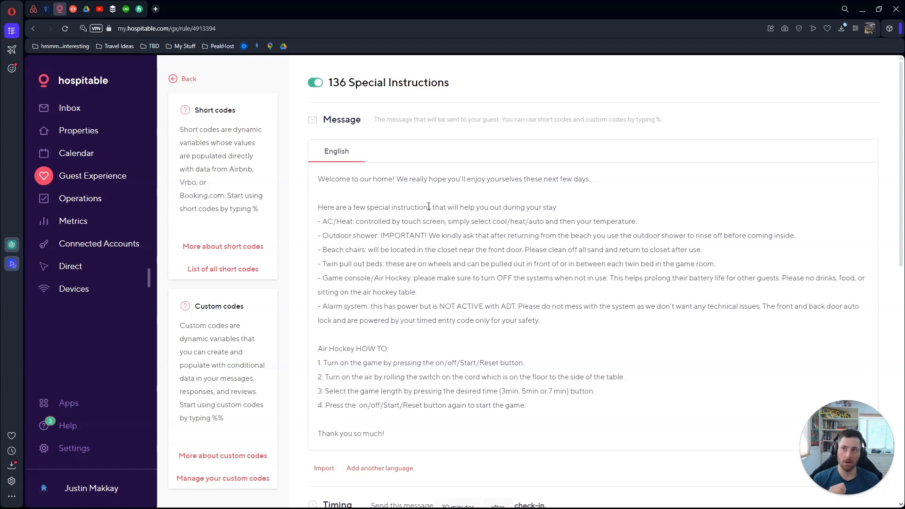
# Point out the AC/Heat, Beach chairs, Alarm and Air Hockey instructions, then return to the rules list
pyautogui.click(356, 225)
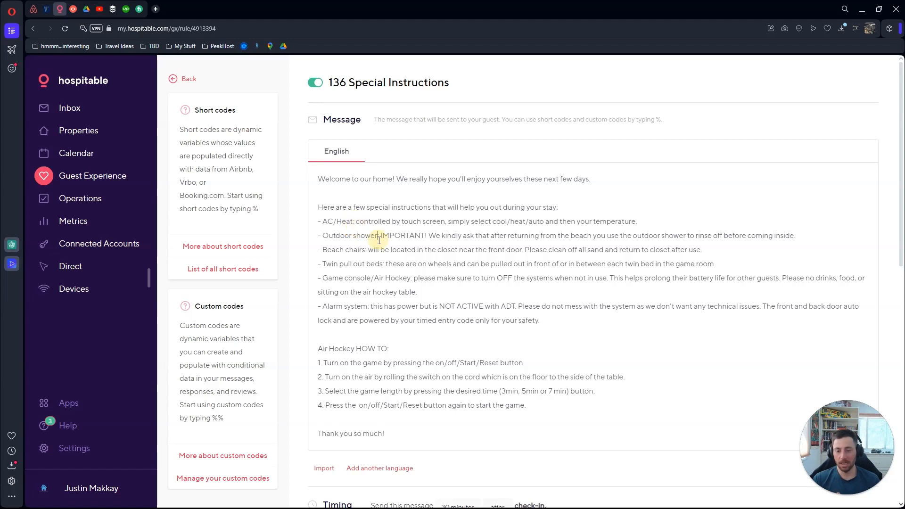
pyautogui.click(367, 250)
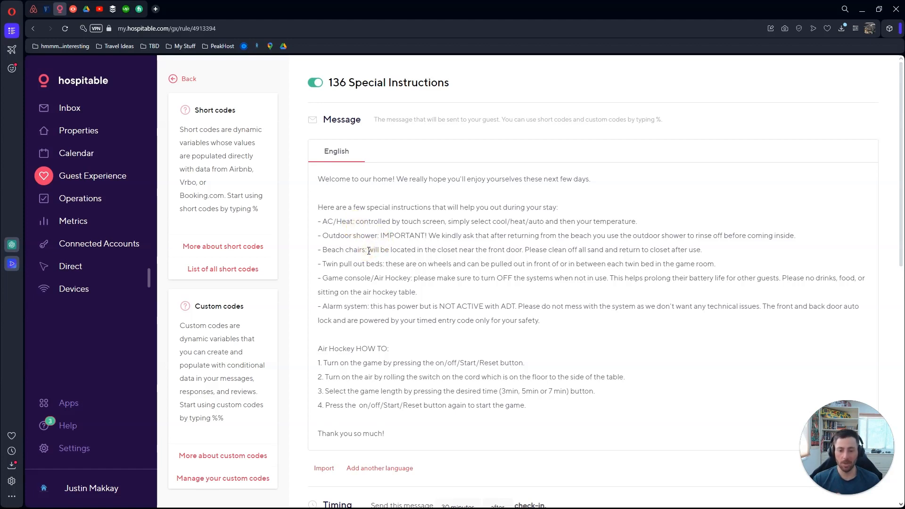
pyautogui.click(386, 265)
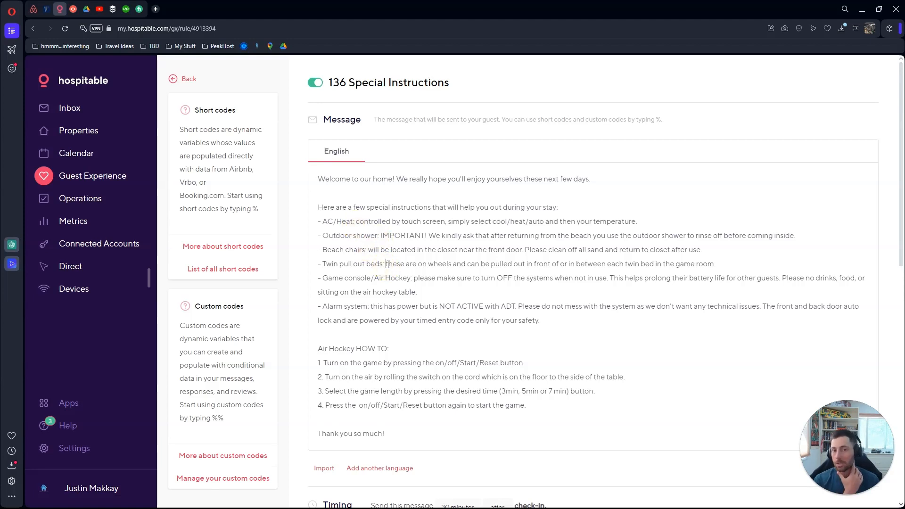
pyautogui.click(411, 279)
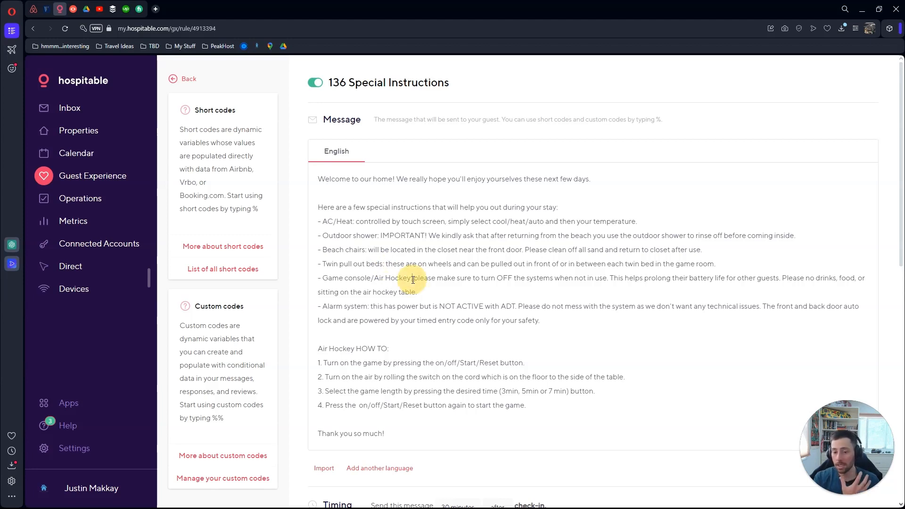
pyautogui.click(368, 306)
pyautogui.moveTo(406, 350)
pyautogui.mouseDown()
pyautogui.moveTo(321, 345)
pyautogui.moveTo(412, 344)
pyautogui.mouseUp()
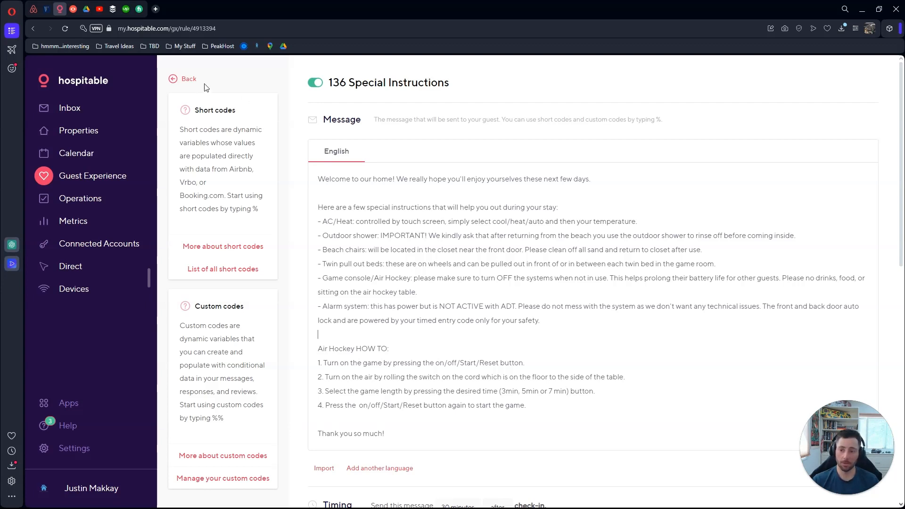
pyautogui.click(183, 86)
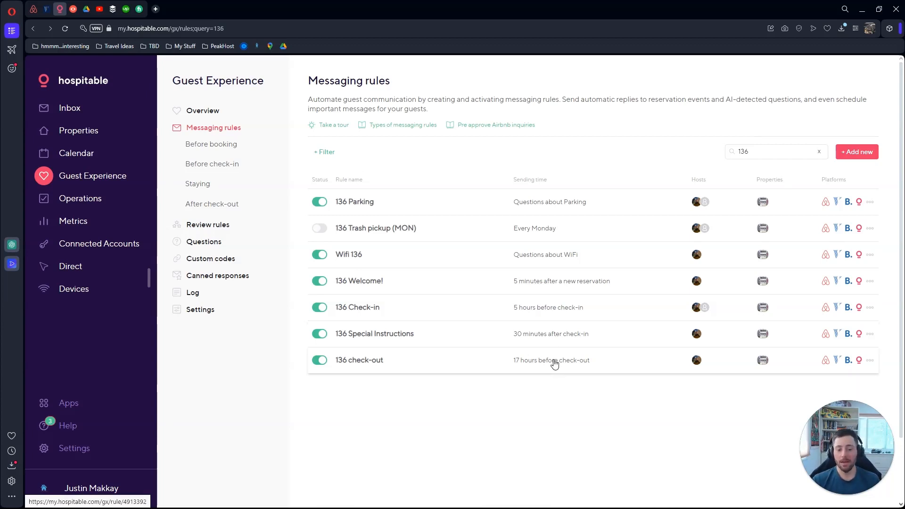
pyautogui.click(517, 363)
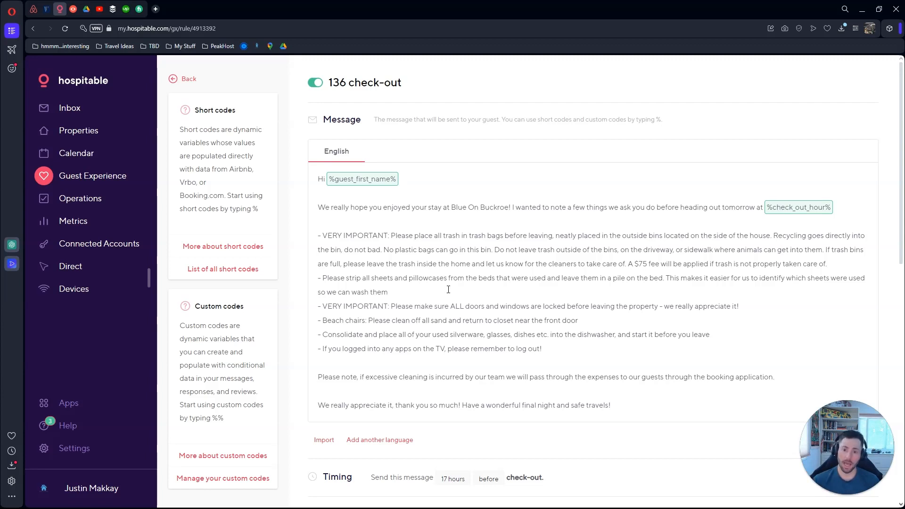
pyautogui.moveTo(544, 350); pyautogui.dragTo(314, 230)
pyautogui.click(314, 230)
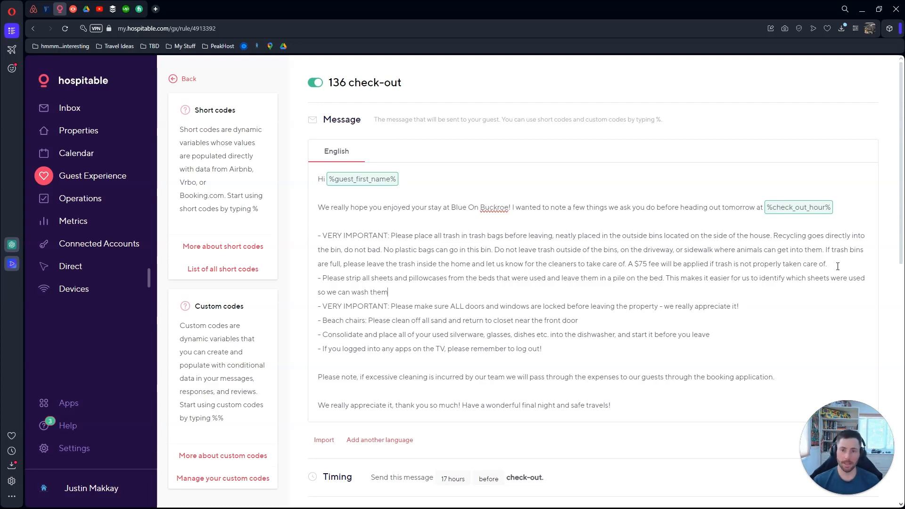
pyautogui.moveTo(838, 267); pyautogui.dragTo(317, 235)
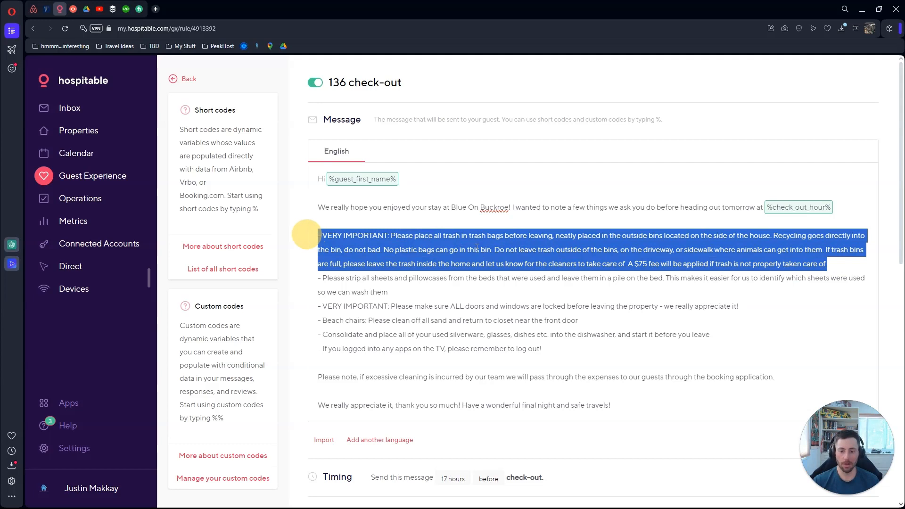
pyautogui.click(851, 262)
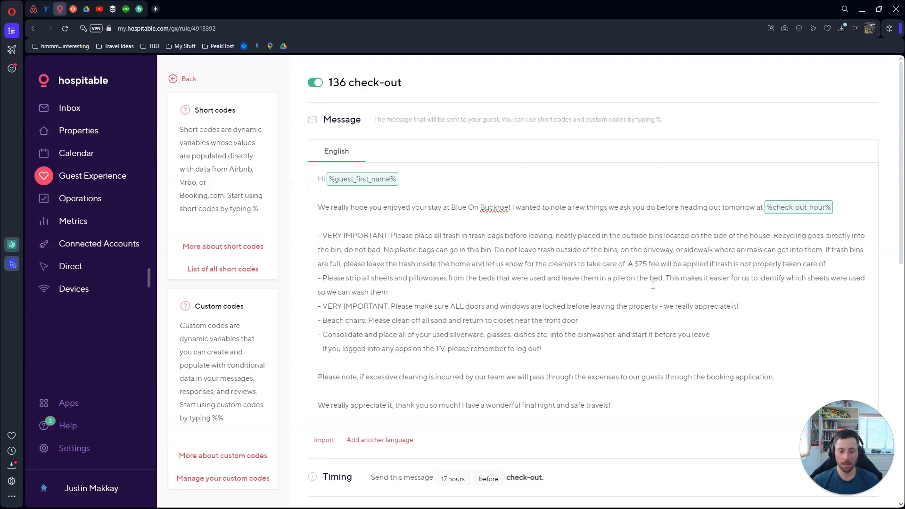
pyautogui.moveTo(441, 288); pyautogui.dragTo(297, 274)
pyautogui.click(438, 288)
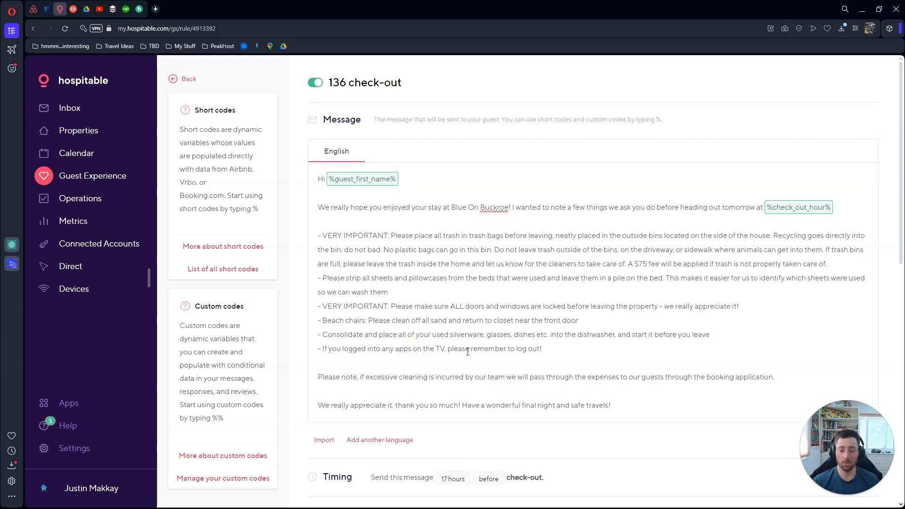
pyautogui.moveTo(561, 355); pyautogui.dragTo(307, 351)
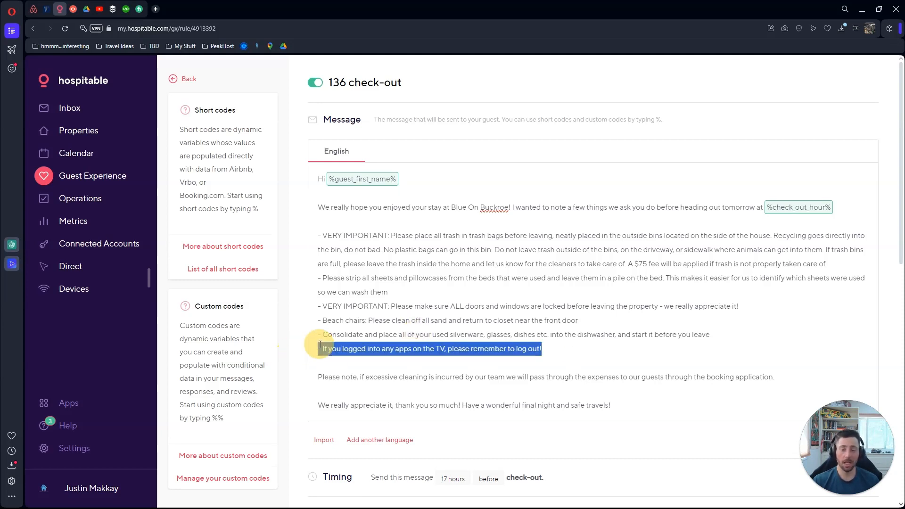
pyautogui.click(505, 362)
pyautogui.tripleClick(373, 380)
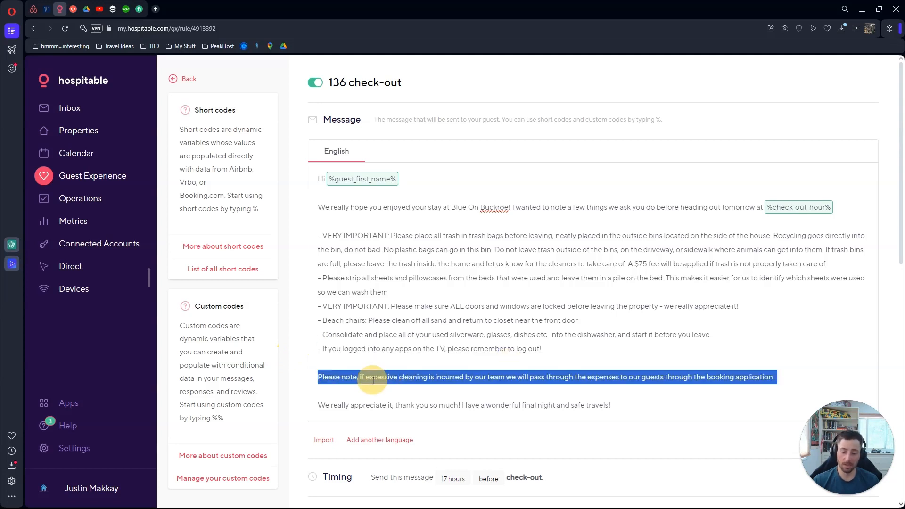
pyautogui.click(521, 363)
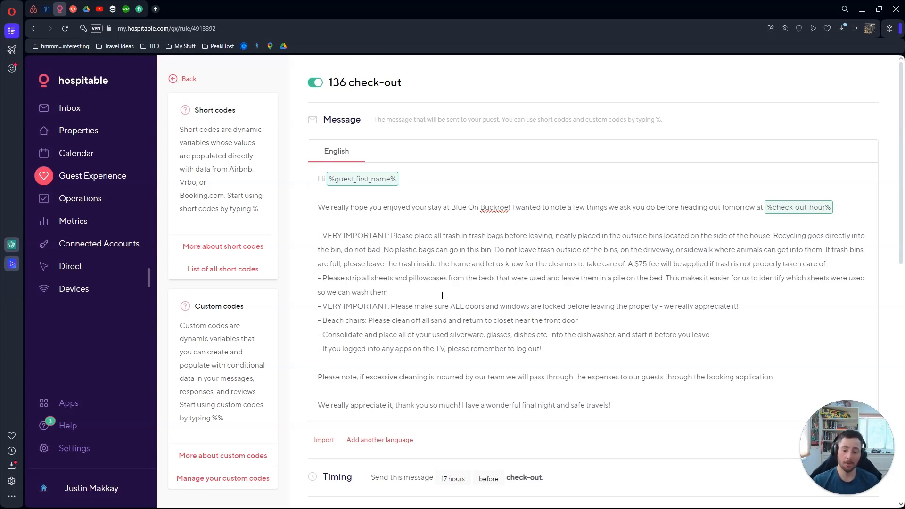
pyautogui.scroll(-4, 443, 296)
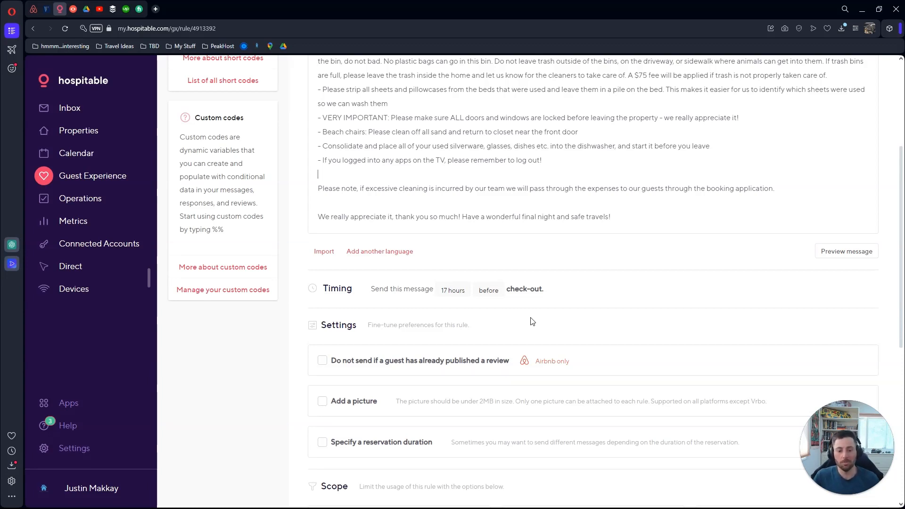
pyautogui.scroll(-5, 532, 322)
pyautogui.scroll(9, 464, 271)
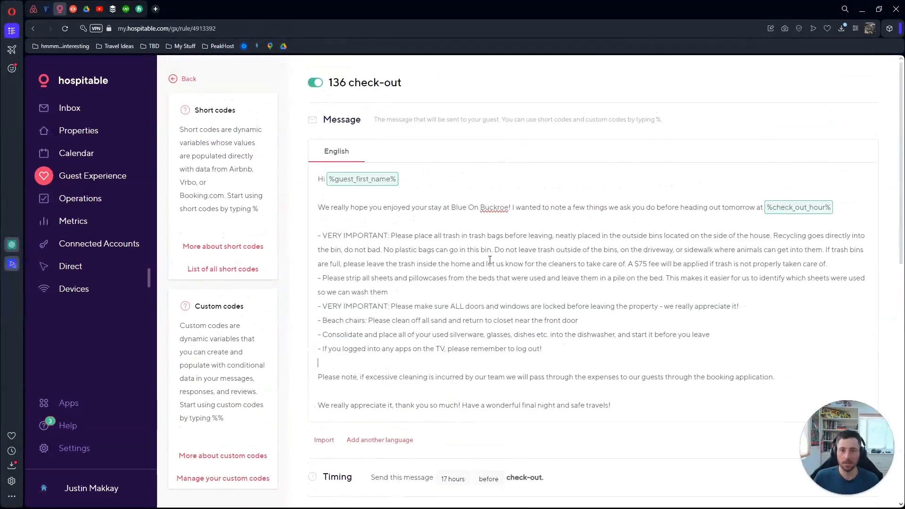
pyautogui.click(175, 81)
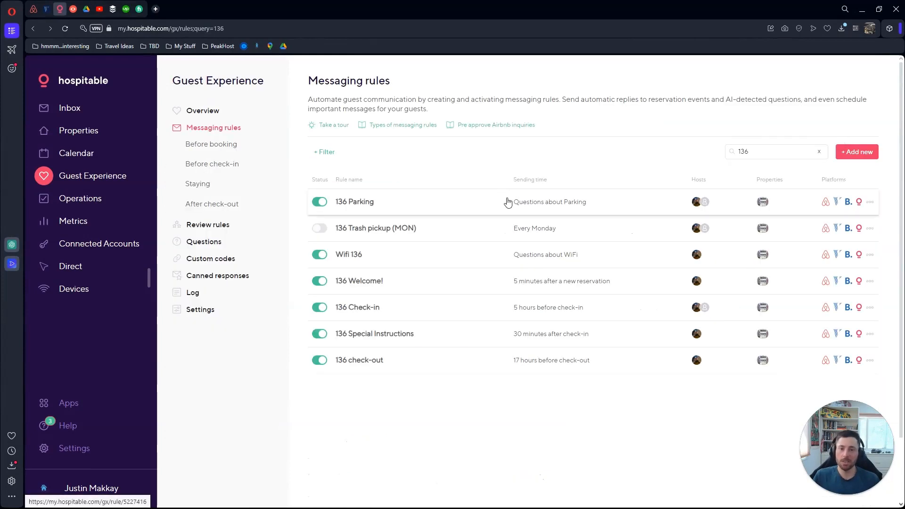
pyautogui.click(558, 211)
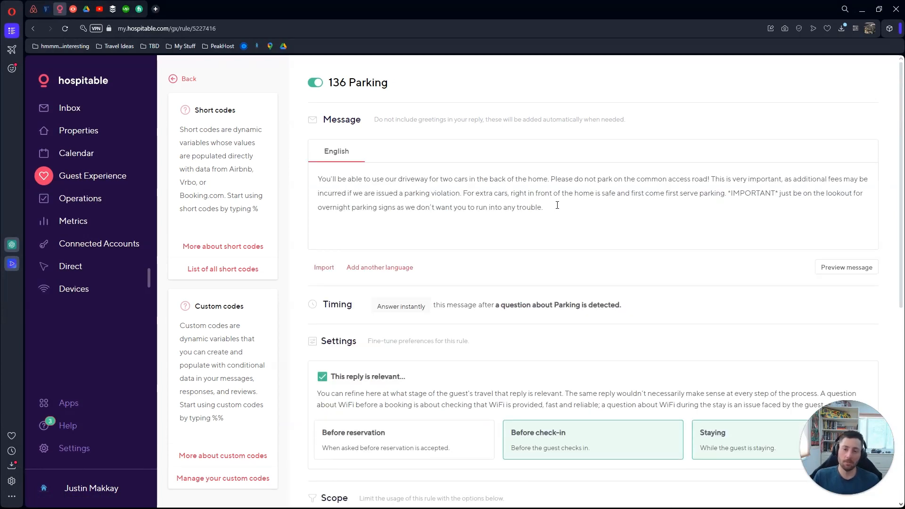
pyautogui.scroll(-3, 557, 206)
pyautogui.scroll(-3, 558, 209)
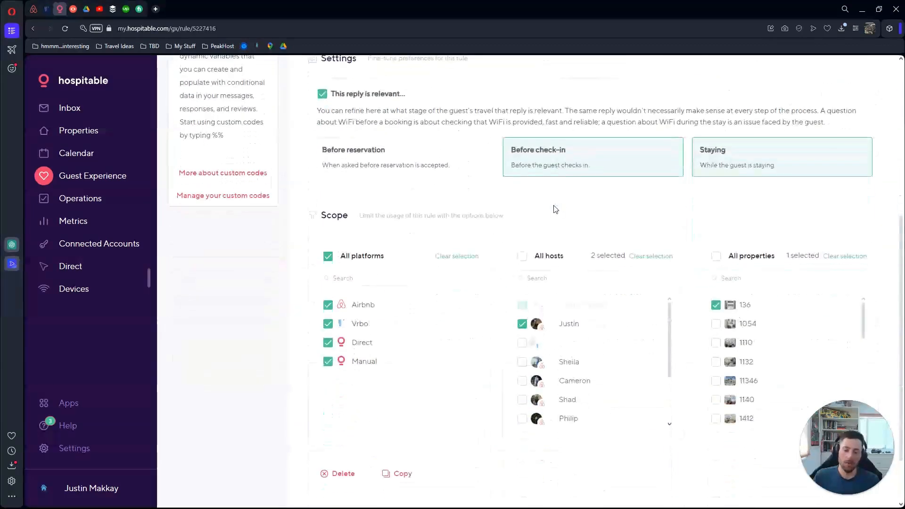
pyautogui.scroll(6, 516, 223)
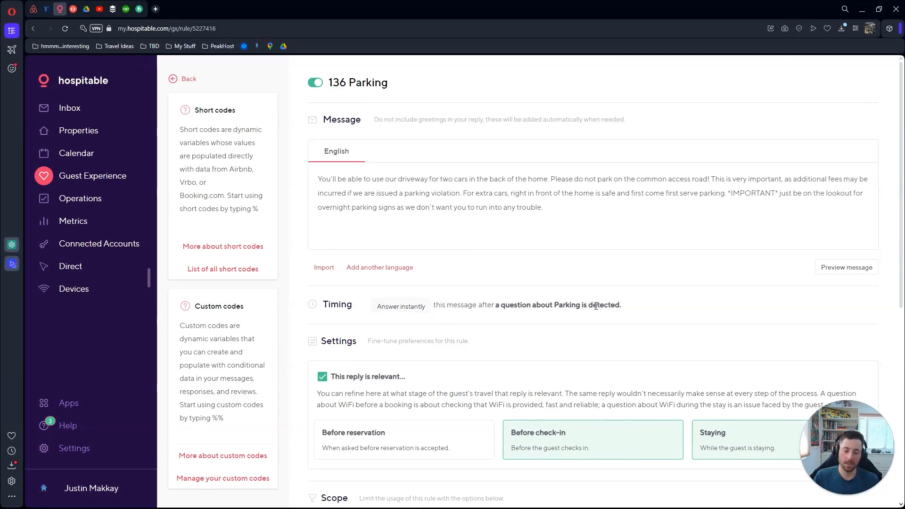
pyautogui.scroll(-3, 596, 306)
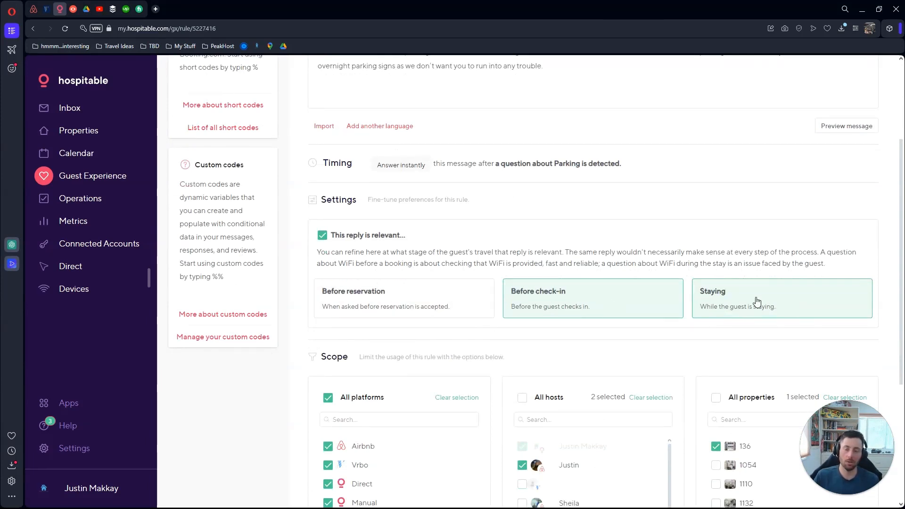
pyautogui.scroll(3, 507, 201)
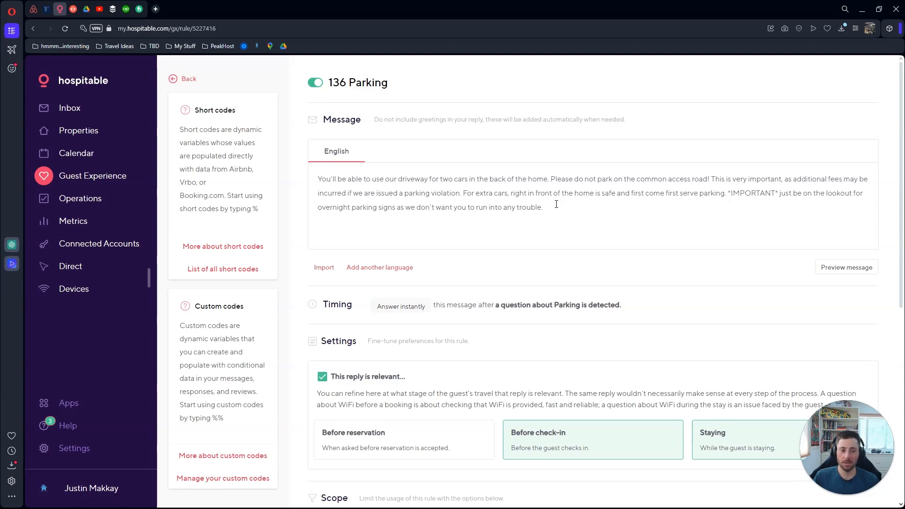
pyautogui.moveTo(556, 204); pyautogui.dragTo(320, 161)
pyautogui.click(450, 139)
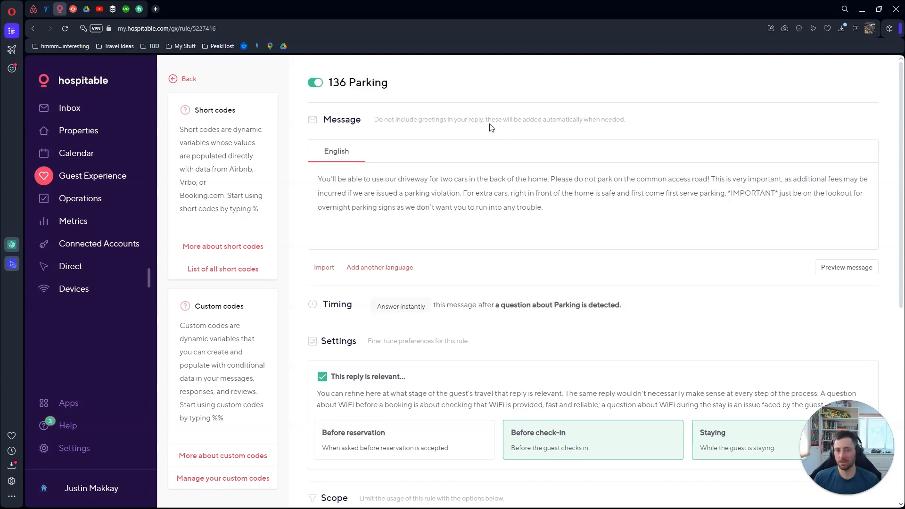
pyautogui.click(179, 79)
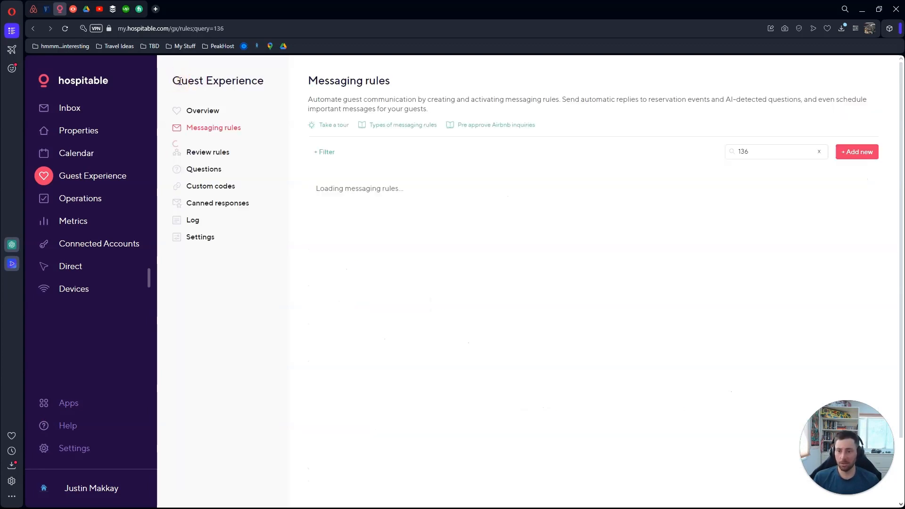
pyautogui.click(864, 154)
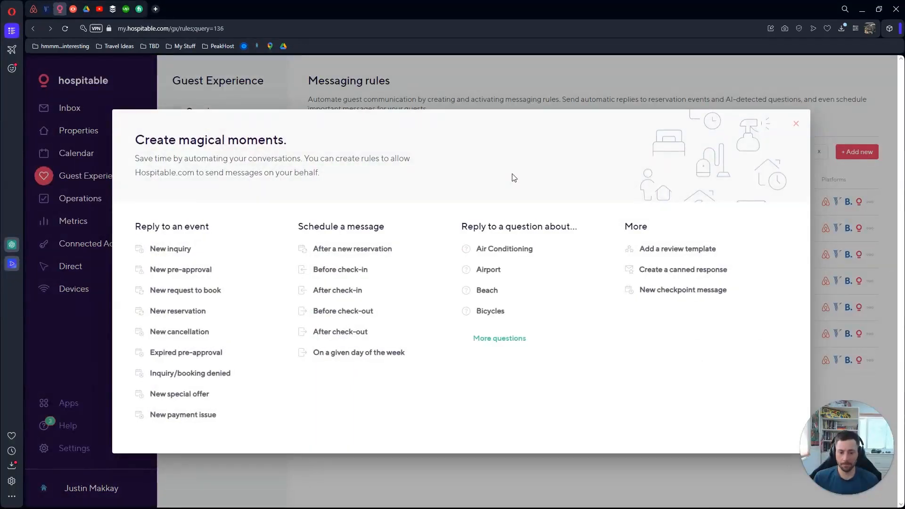
pyautogui.click(498, 338)
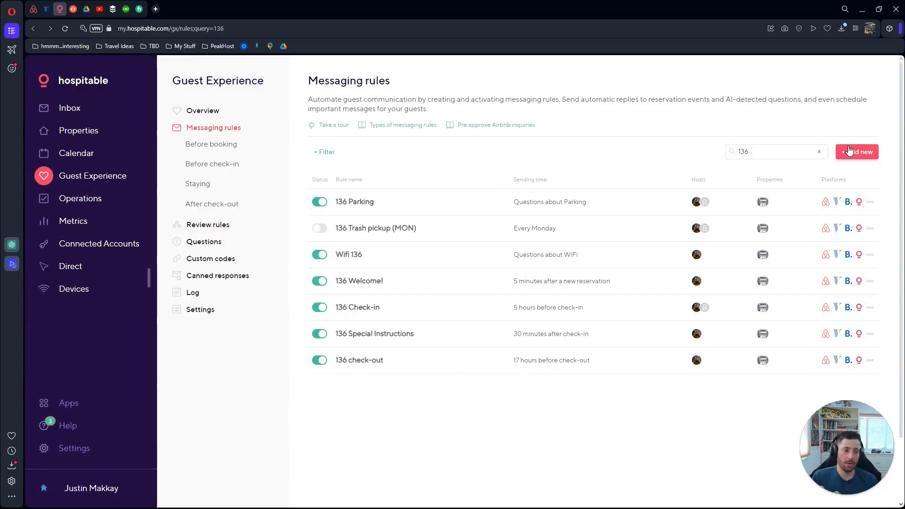
# Start a new messaging rule with '+ Add new' to show the Create magical moments options
pyautogui.click(852, 153)
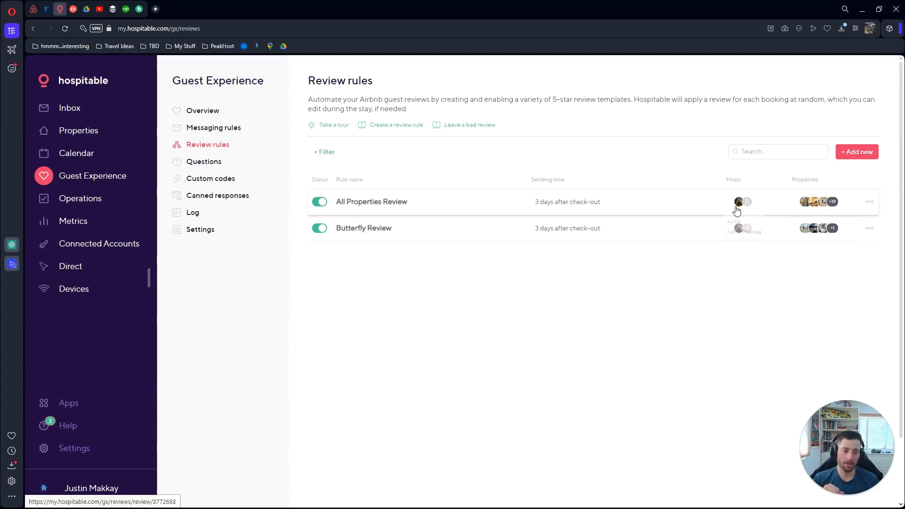
# Open the All Properties Review rule from the Review rules list
pyautogui.click(668, 200)
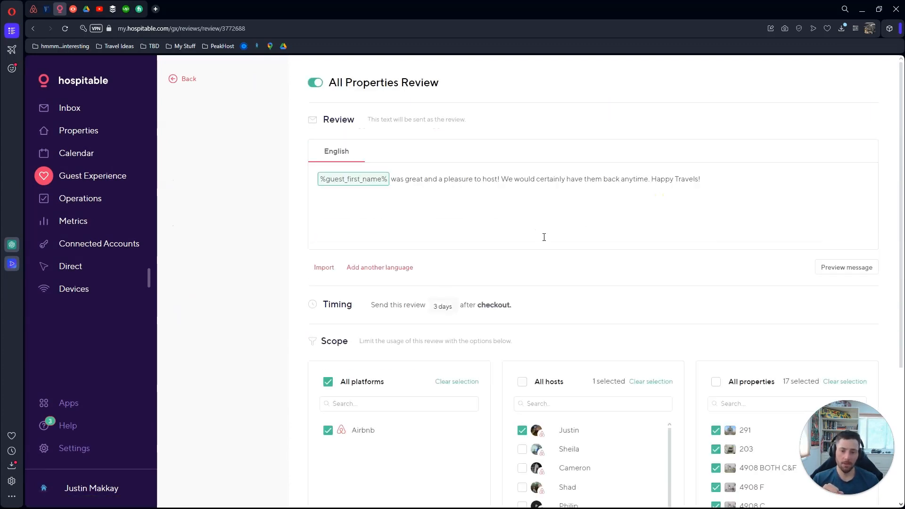
# Check the review's 3-day timing and Airbnb, 17-property scope, then return to Review rules
pyautogui.scroll(-4, 542, 234)
pyautogui.scroll(-3, 757, 285)
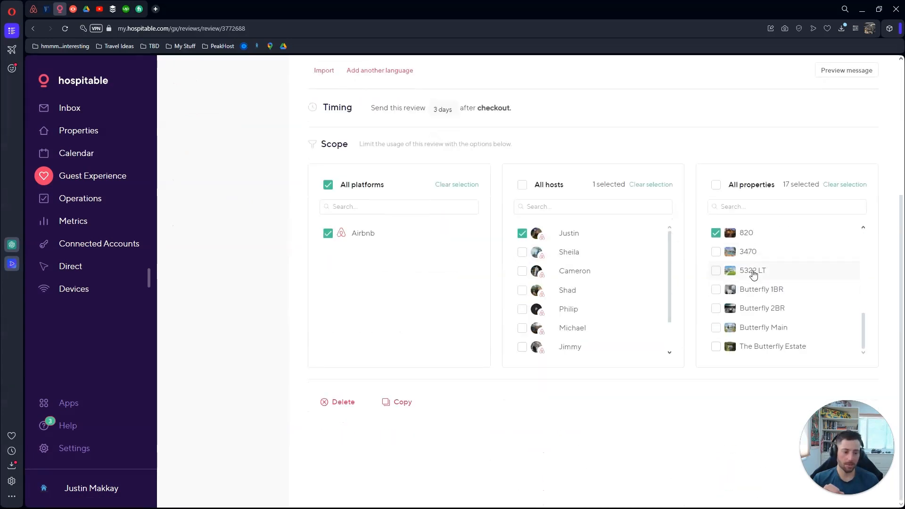
pyautogui.scroll(3, 754, 278)
pyautogui.scroll(3, 754, 278)
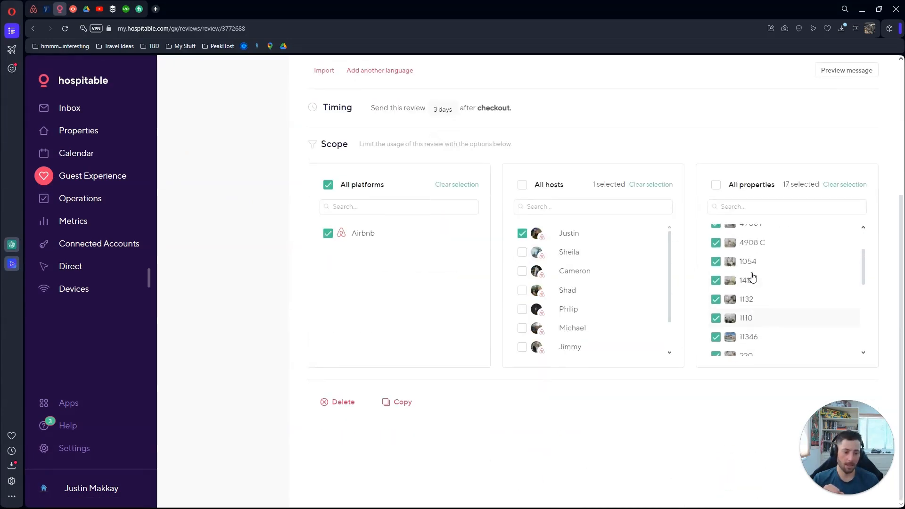
pyautogui.scroll(4, 689, 217)
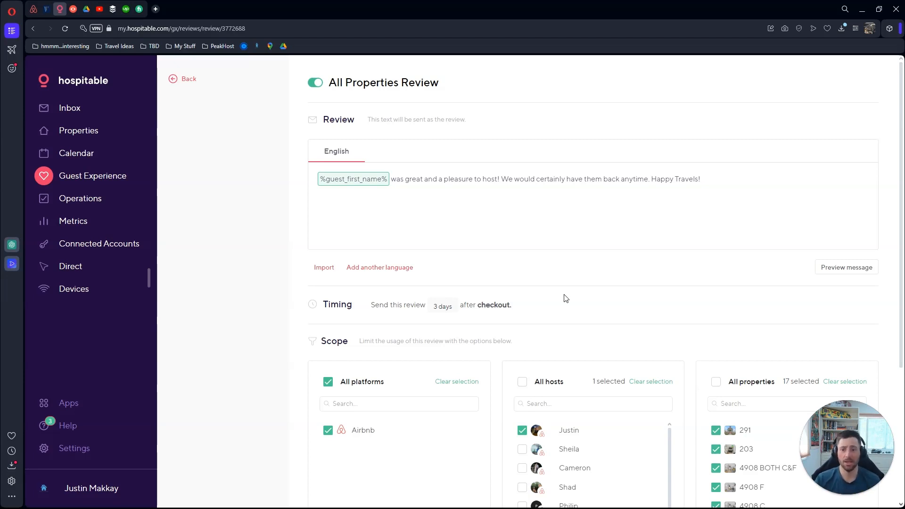
pyautogui.click(191, 82)
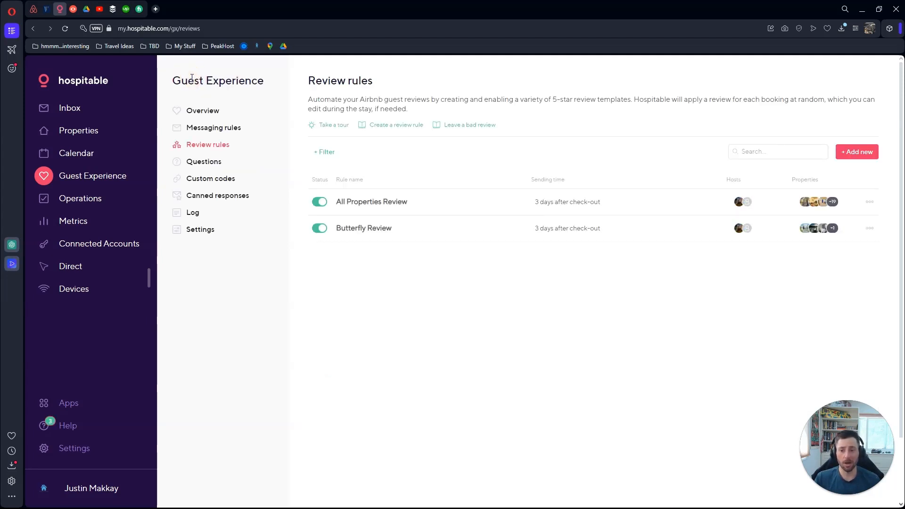
# Go to Guest Experience Questions and open the Air Conditioning question
pyautogui.click(204, 161)
pyautogui.scroll(-9, 309, 158)
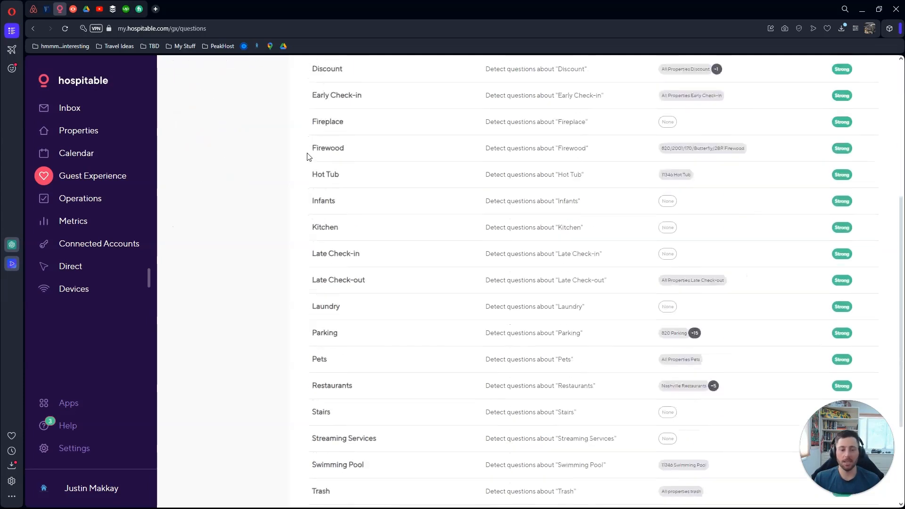
pyautogui.scroll(9, 313, 216)
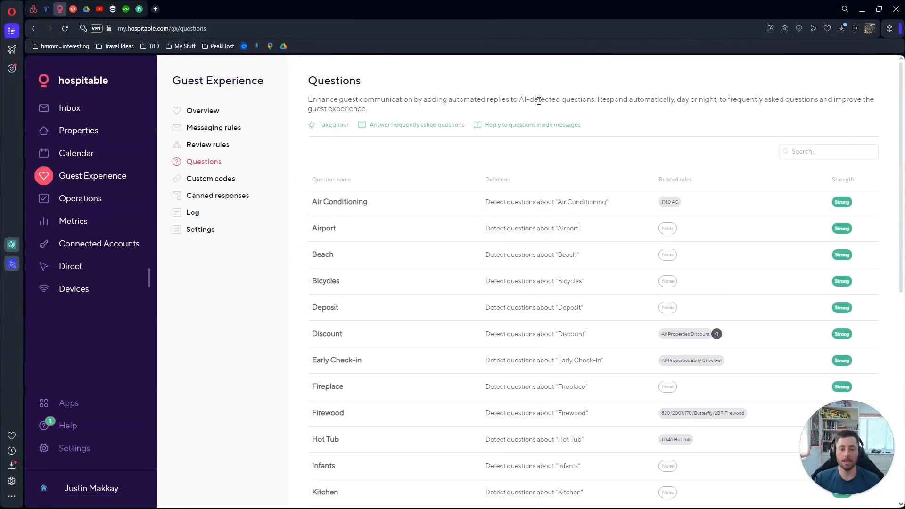
pyautogui.moveTo(520, 99); pyautogui.dragTo(595, 99)
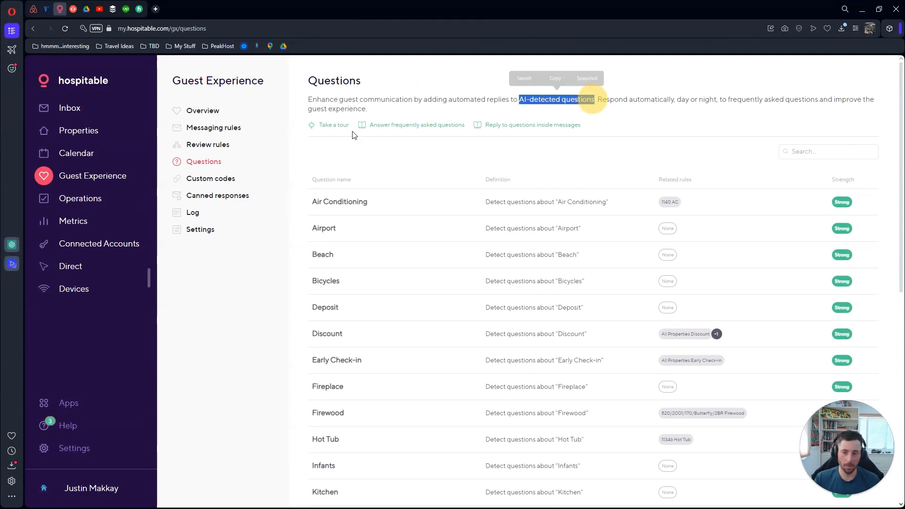
pyautogui.click(668, 152)
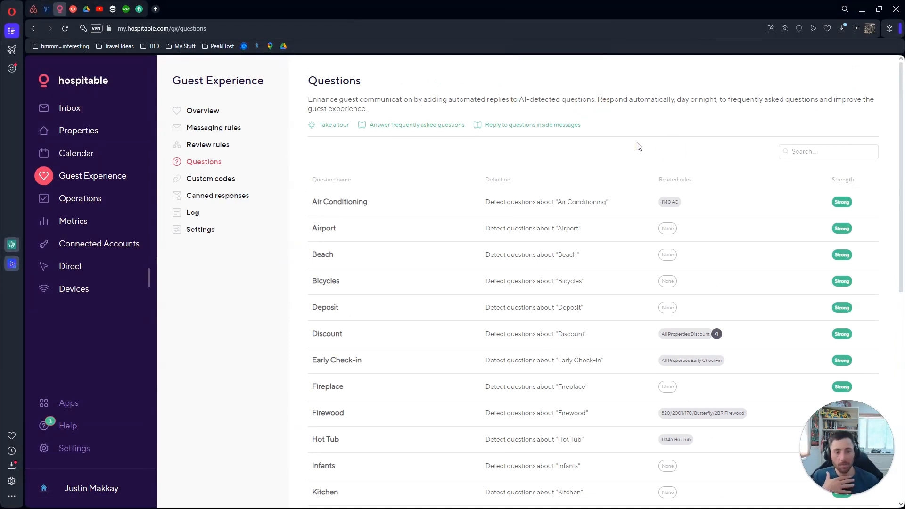
pyautogui.click(537, 210)
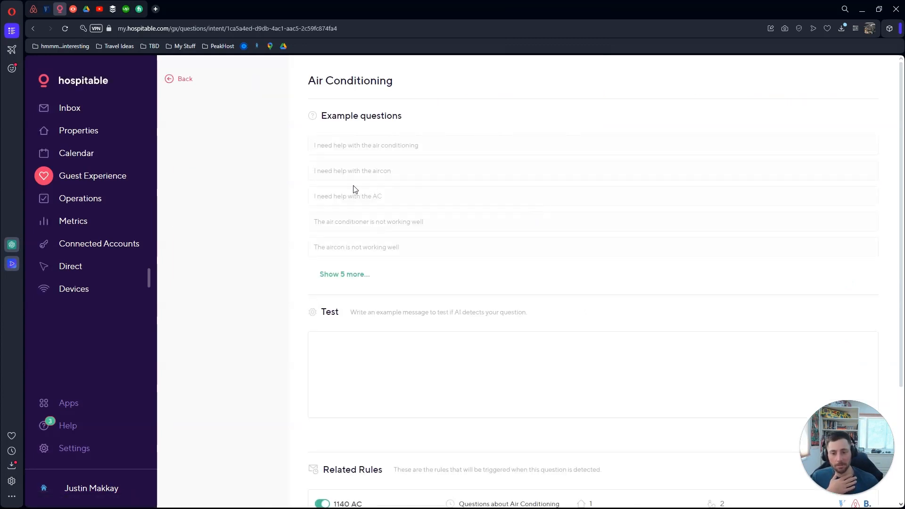
# Test the message 'how do i use the ac' and confirm it detects as Air Conditioning
pyautogui.scroll(-2, 394, 228)
pyautogui.click(459, 257)
pyautogui.write('how do i use the ac')
pyautogui.click(853, 337)
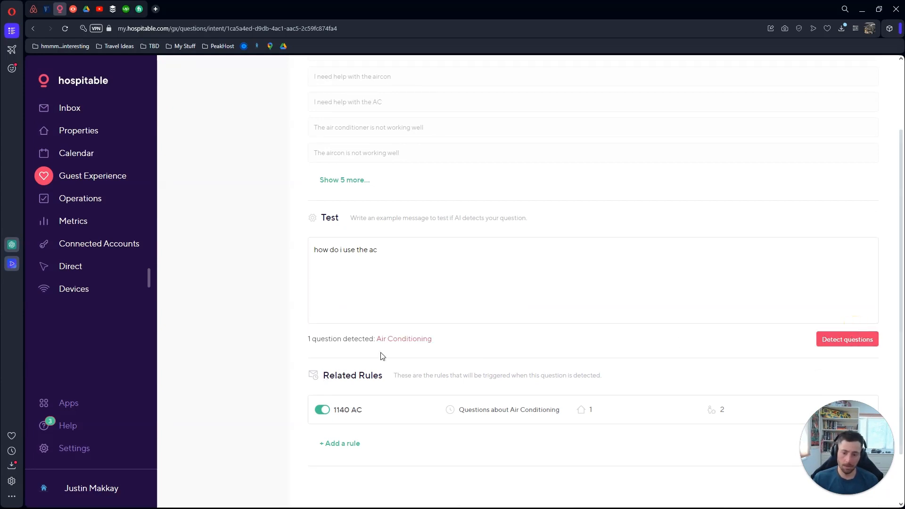
# Reveal three more batches of five example questions, then clear the test message box
pyautogui.click(387, 248)
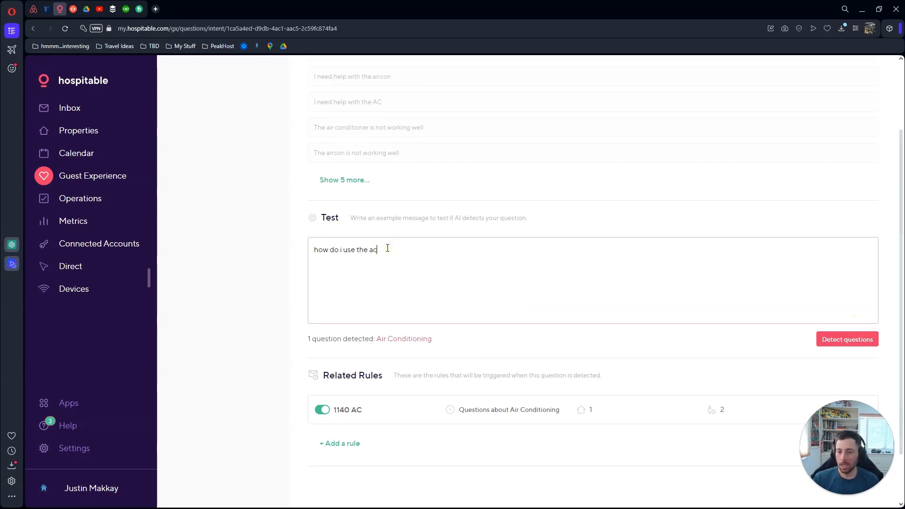
pyautogui.scroll(2, 427, 250)
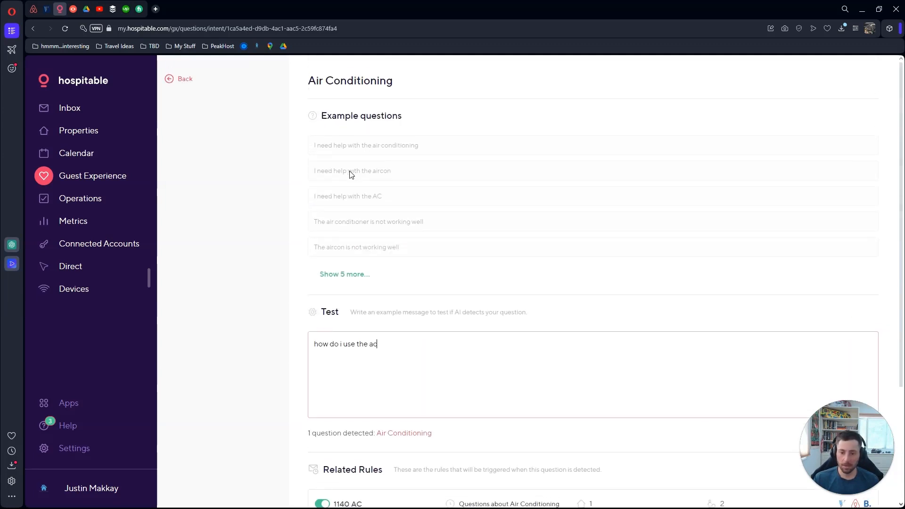
pyautogui.click(346, 273)
pyautogui.scroll(-4, 358, 245)
pyautogui.click(350, 212)
pyautogui.scroll(-2, 351, 213)
pyautogui.click(350, 242)
pyautogui.scroll(-4, 415, 214)
pyautogui.scroll(10, 416, 216)
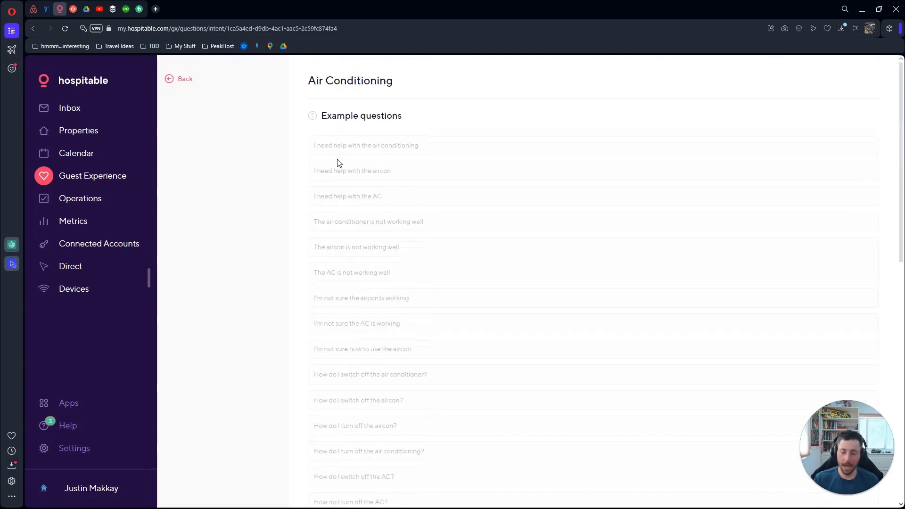
pyautogui.scroll(-8, 348, 204)
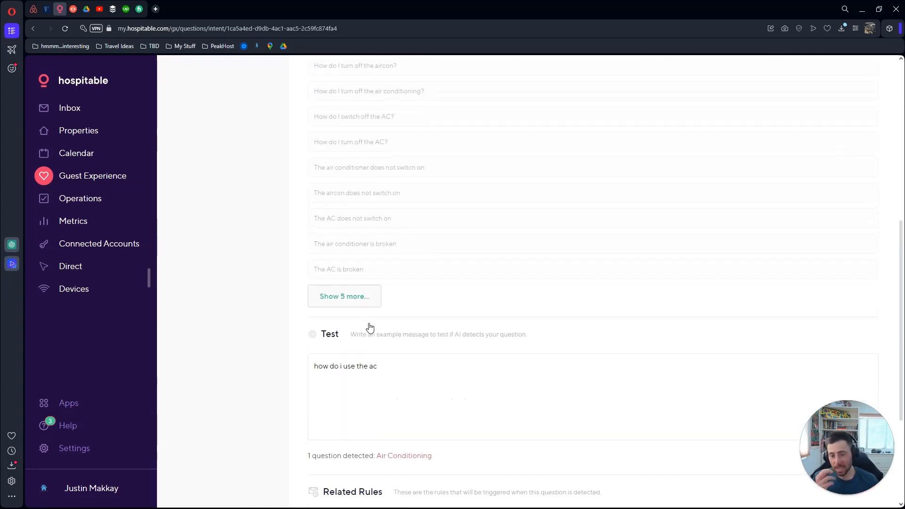
pyautogui.moveTo(387, 218); pyautogui.dragTo(317, 204)
pyautogui.press('BackSpace')
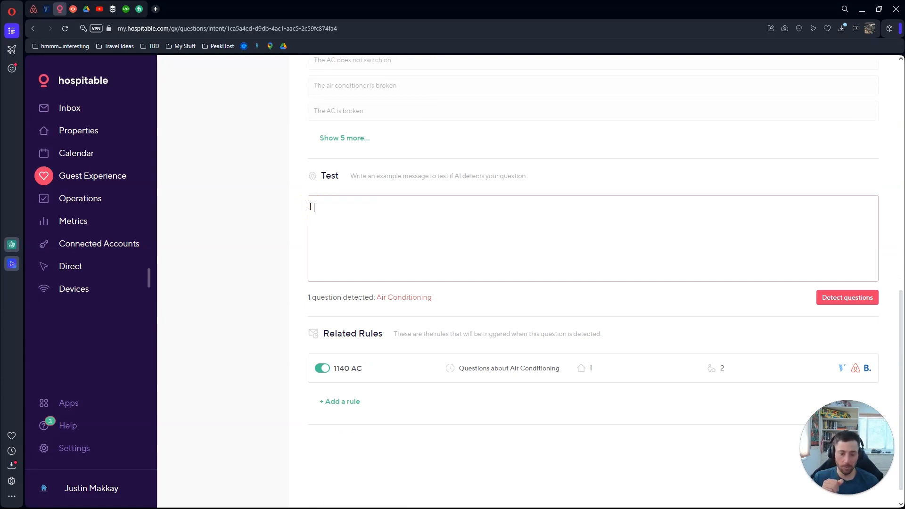
pyautogui.click(458, 371)
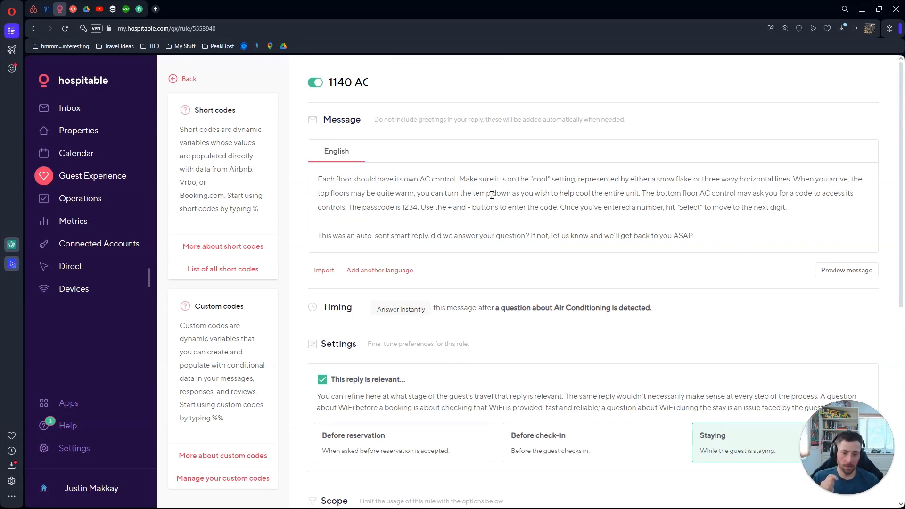
pyautogui.click(192, 79)
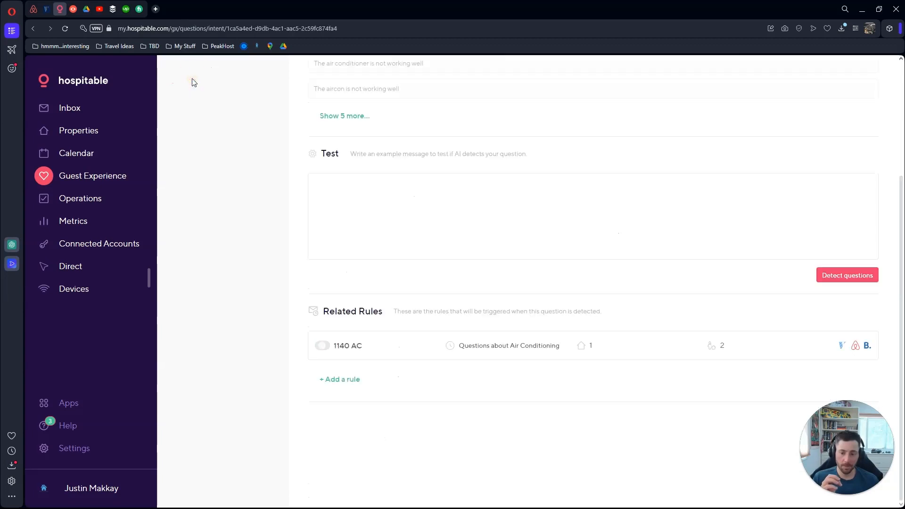
pyautogui.click(356, 379)
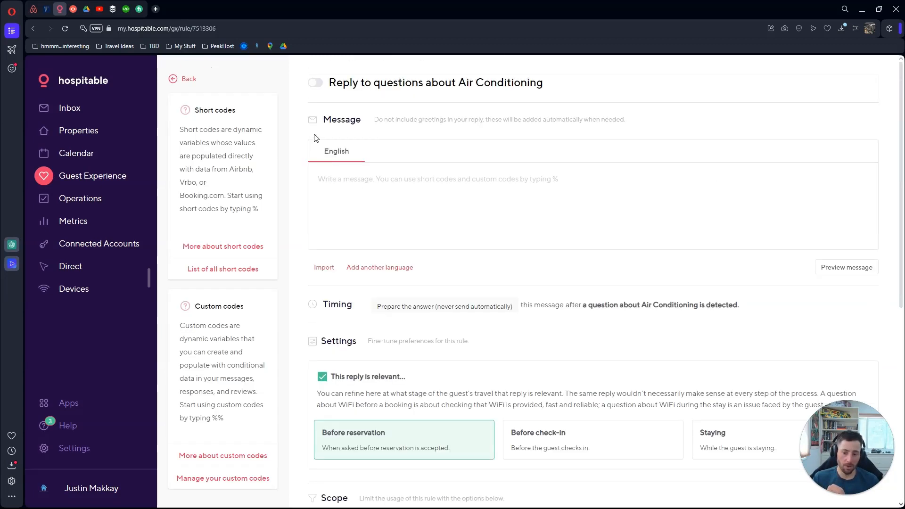
pyautogui.scroll(-3, 402, 285)
pyautogui.scroll(-4, 402, 284)
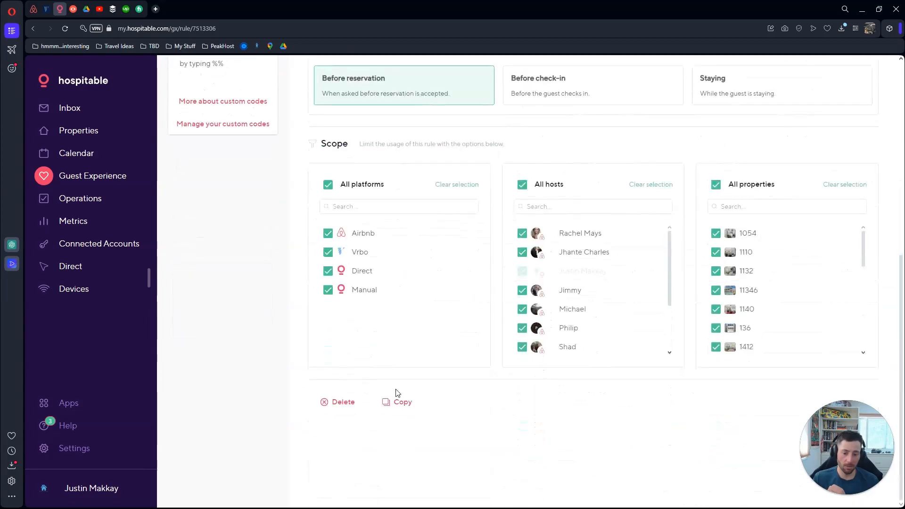
pyautogui.scroll(7, 347, 397)
pyautogui.scroll(-7, 337, 384)
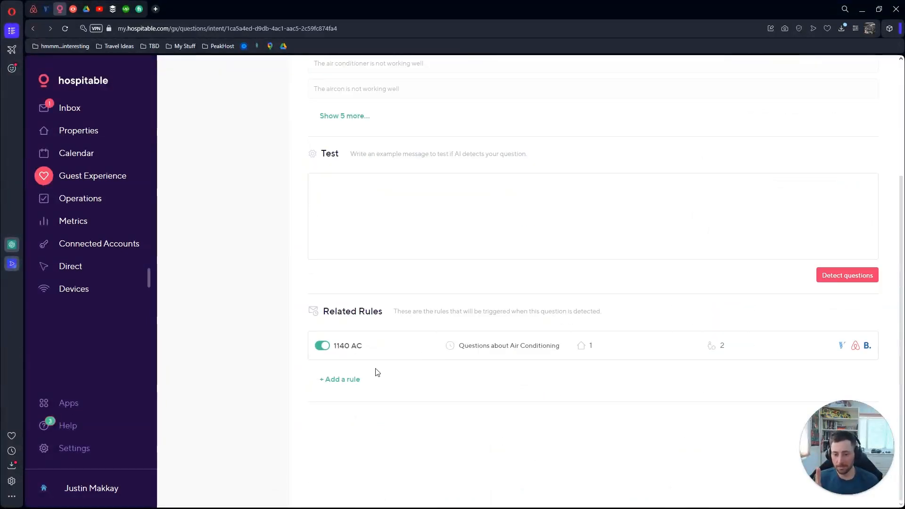
# Add an Air Conditioning reply rule with timing kept at 'Prepare the answer', never auto-sent
pyautogui.click(349, 389)
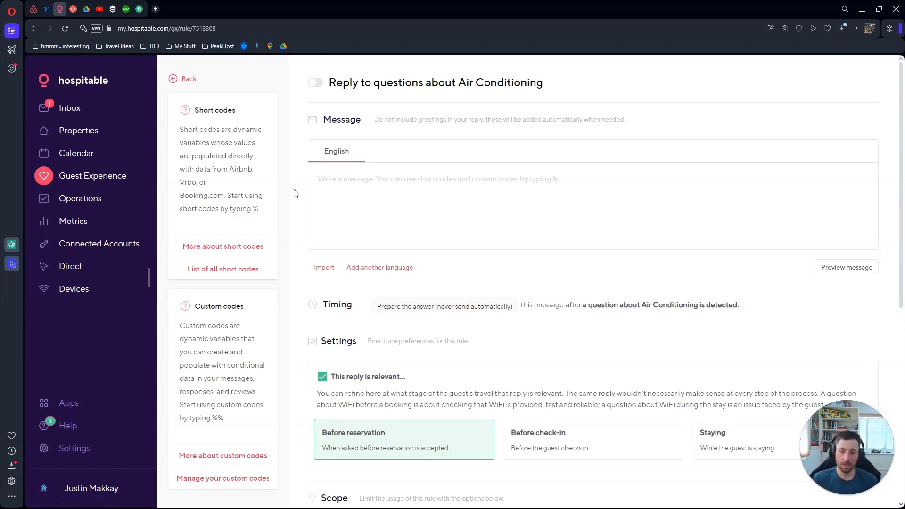
pyautogui.scroll(-1, 289, 190)
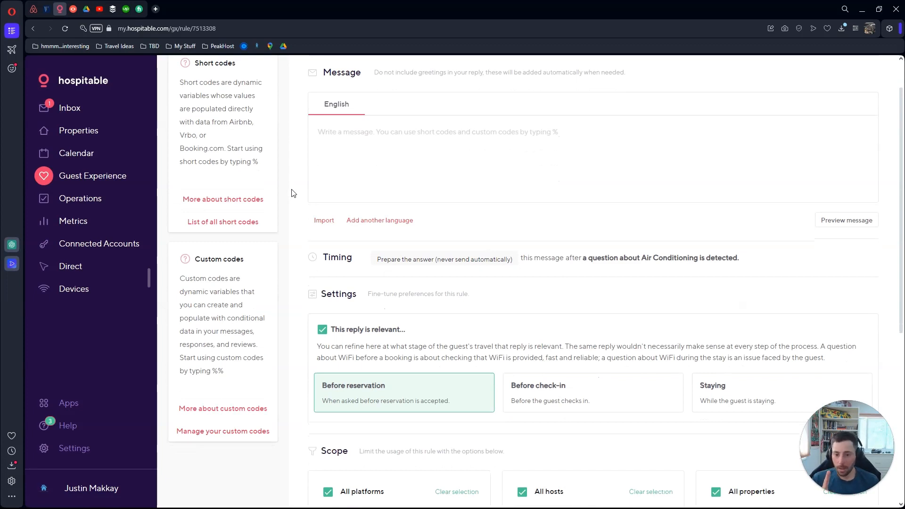
pyautogui.click(412, 261)
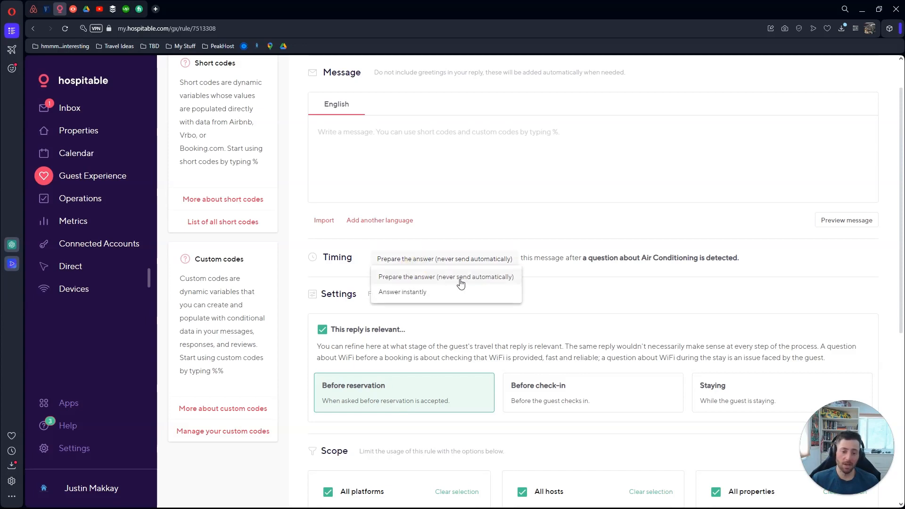
pyautogui.click(547, 255)
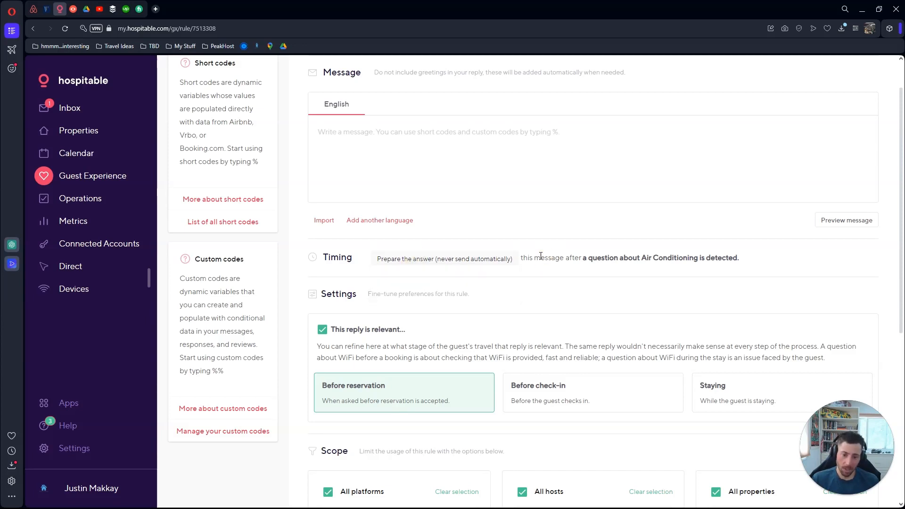
pyautogui.scroll(1, 529, 259)
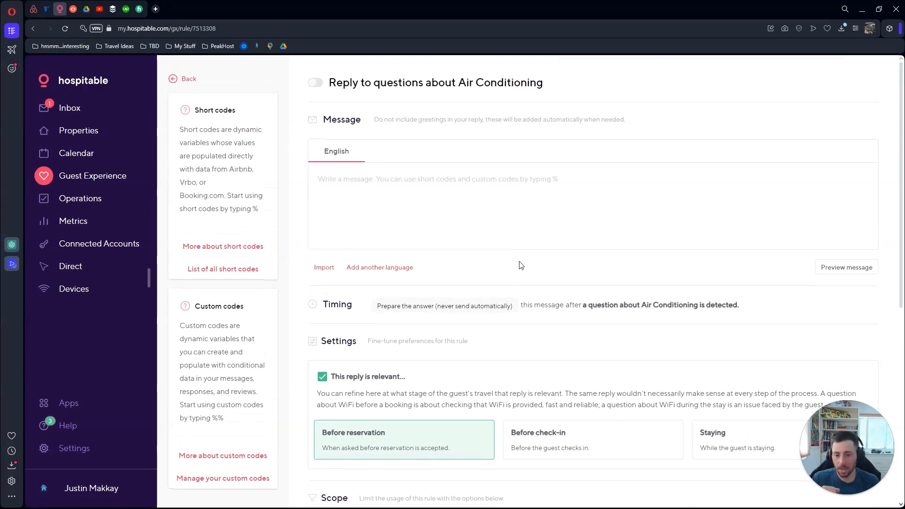
# Write the English reply 'AC code is 1234 and meter is located on floor 2.'
pyautogui.click(432, 201)
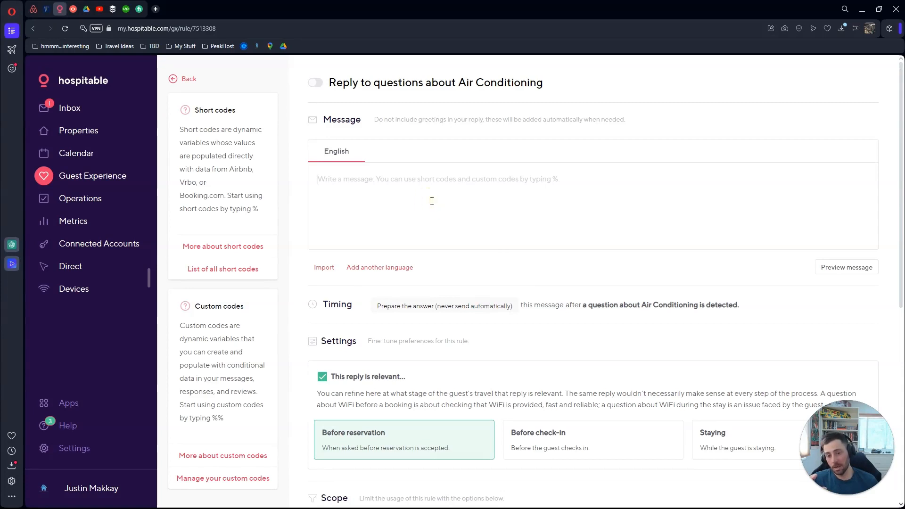
pyautogui.write('AC cod')
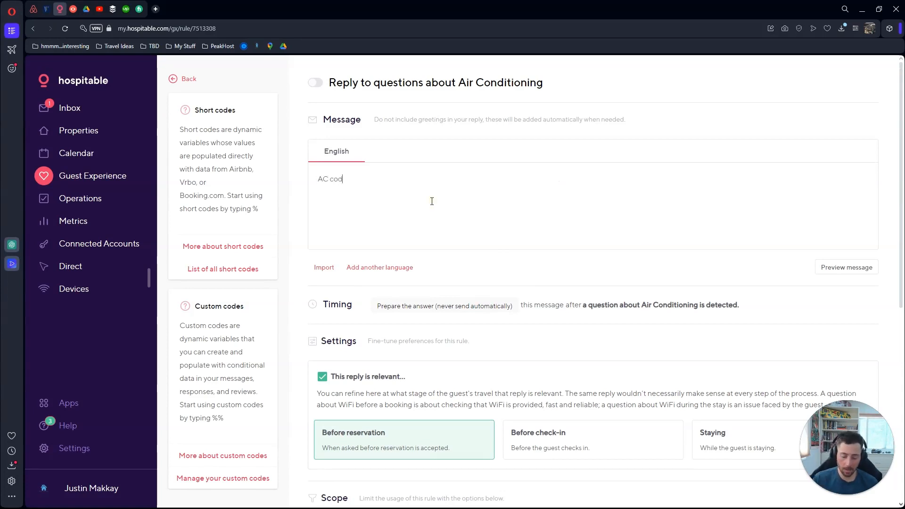
pyautogui.write('e is 1234 an')
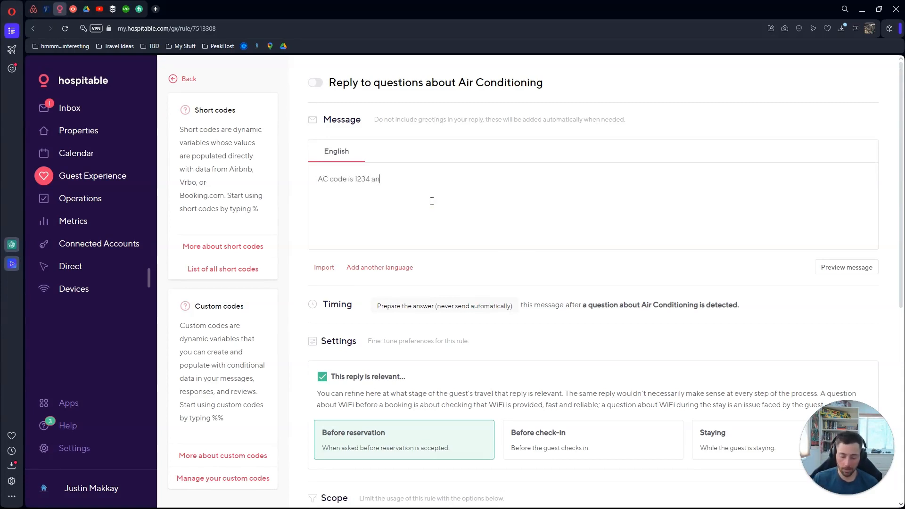
pyautogui.write('d')
pyautogui.write(' met')
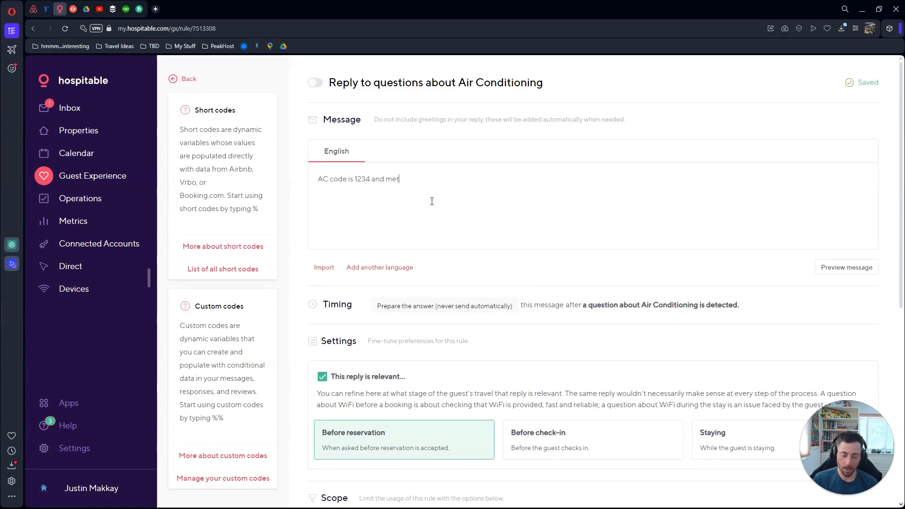
pyautogui.write('er is located on floor 2.')
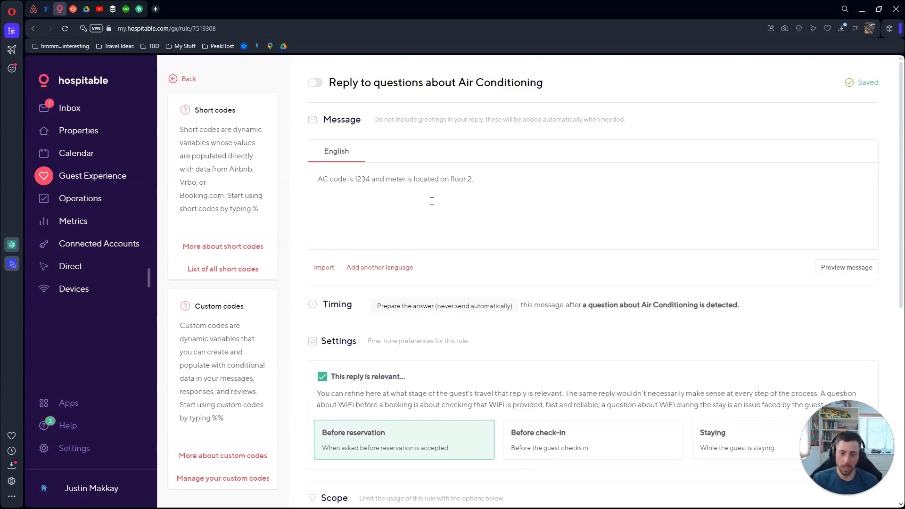
pyautogui.scroll(-1, 478, 172)
pyautogui.scroll(1, 481, 161)
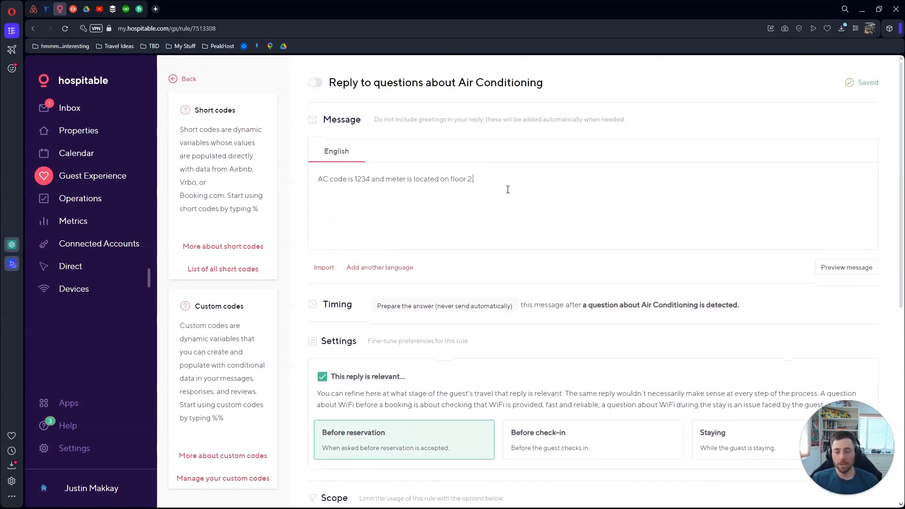
pyautogui.scroll(-4, 504, 187)
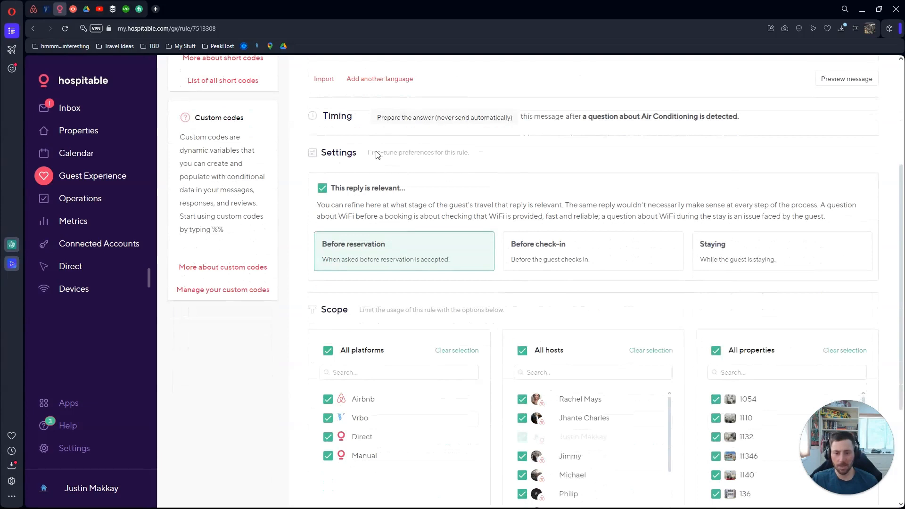
pyautogui.scroll(4, 475, 158)
pyautogui.write('.')
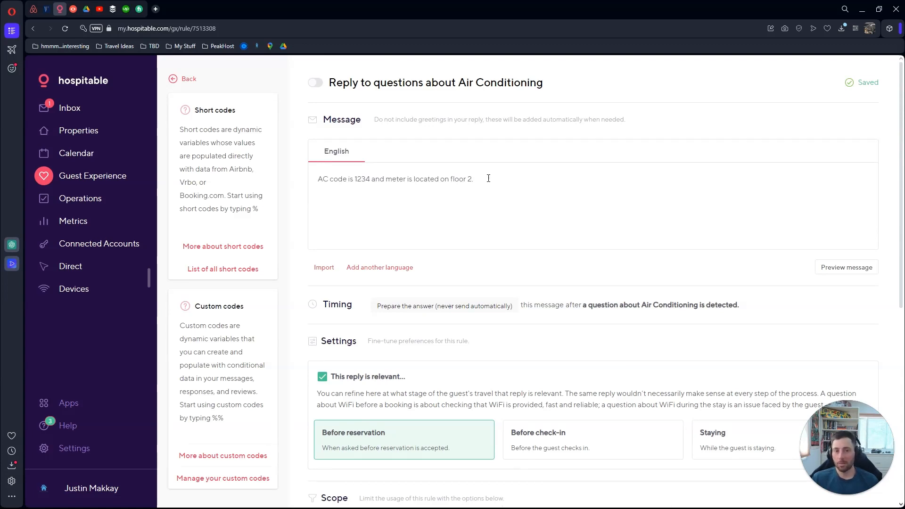
# Set the AC reply's Timing to Answer instantly
pyautogui.click(421, 308)
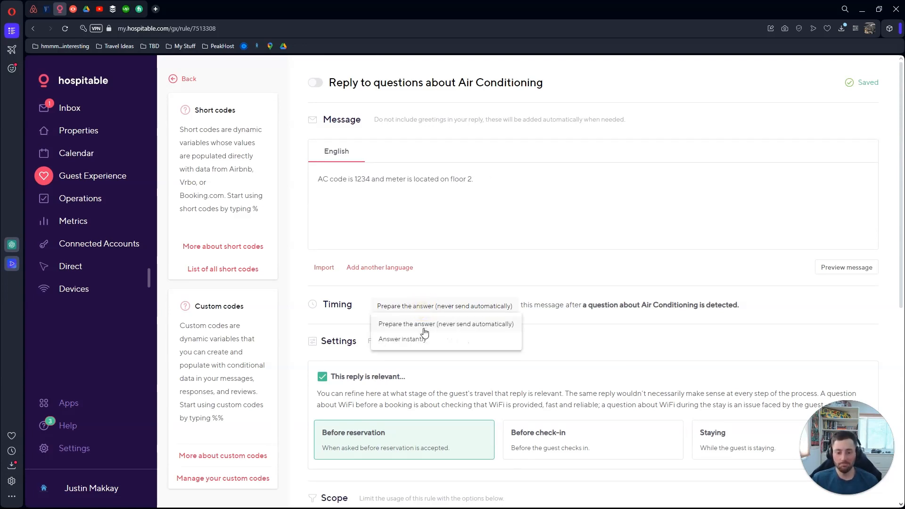
pyautogui.click(424, 338)
pyautogui.click(465, 288)
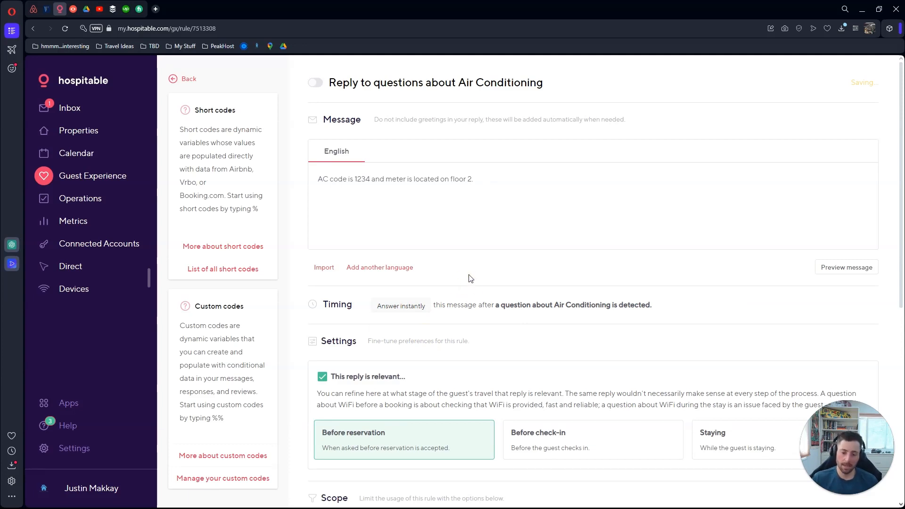
# Add a second message line: 'Did this answer your question? Let us know and someone will get back to you asap!'
pyautogui.click(491, 176)
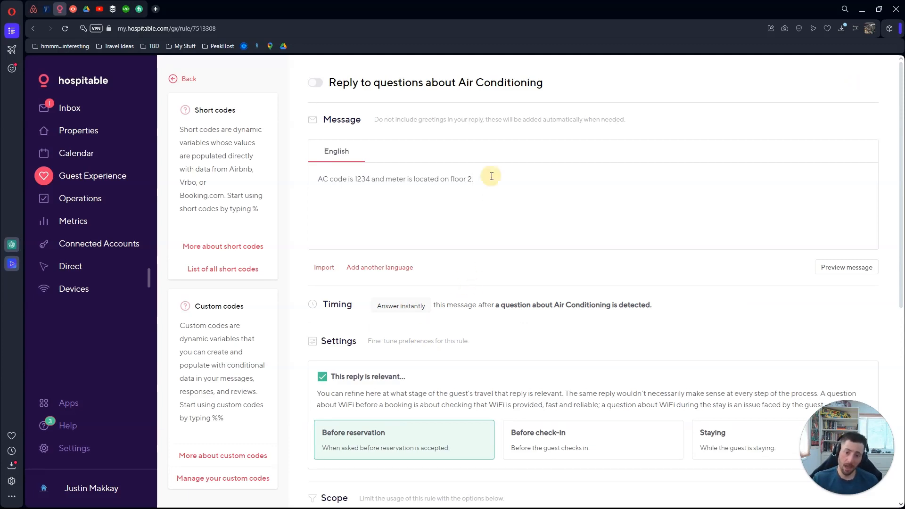
pyautogui.press('Return')
pyautogui.press('Return')
pyautogui.write('Did ')
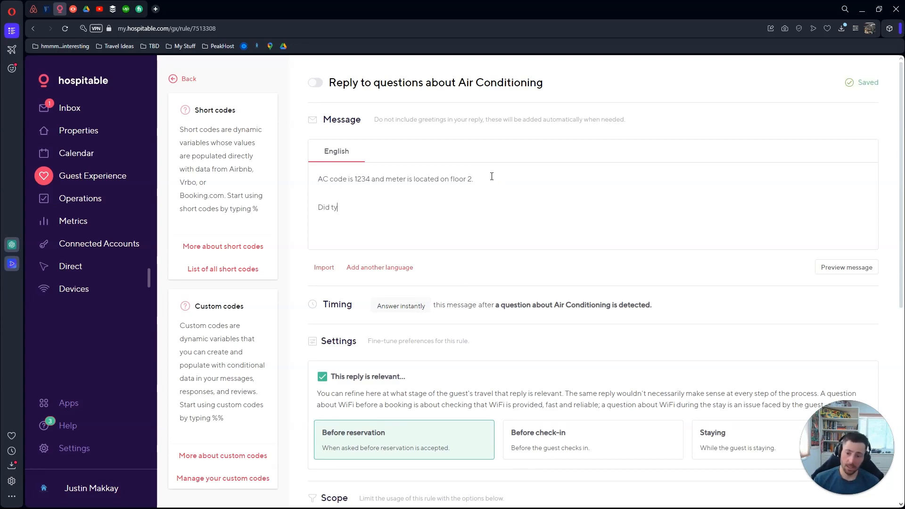
pyautogui.write('ty')
pyautogui.hotkey('ctrl', 'h')
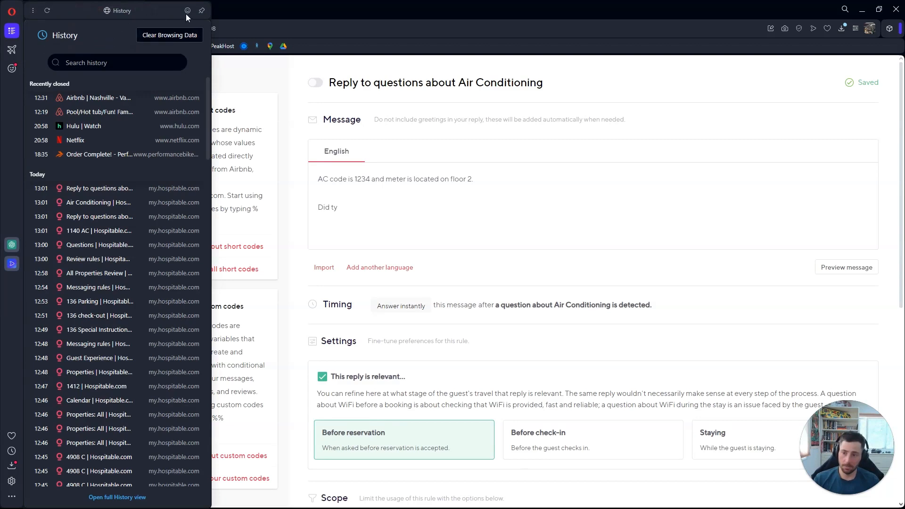
pyautogui.click(314, 17)
pyautogui.press('BackSpace')
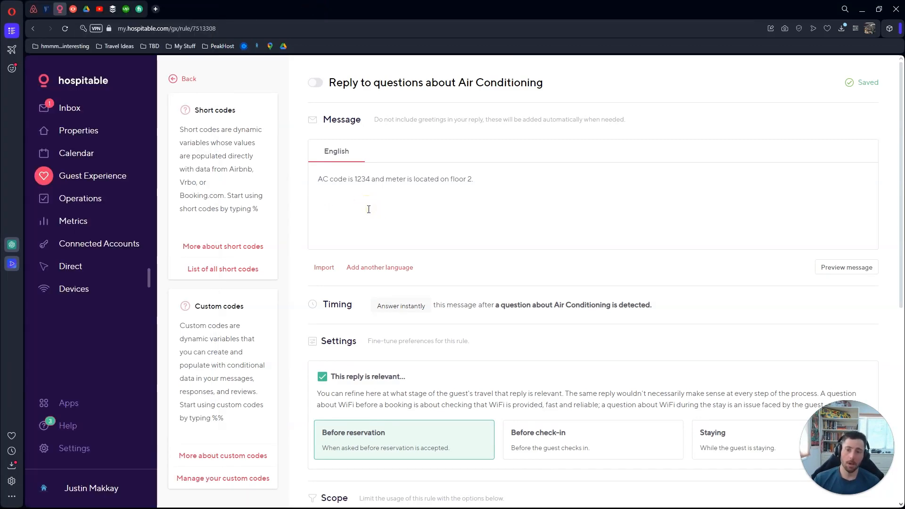
pyautogui.write('d this answer your qwu')
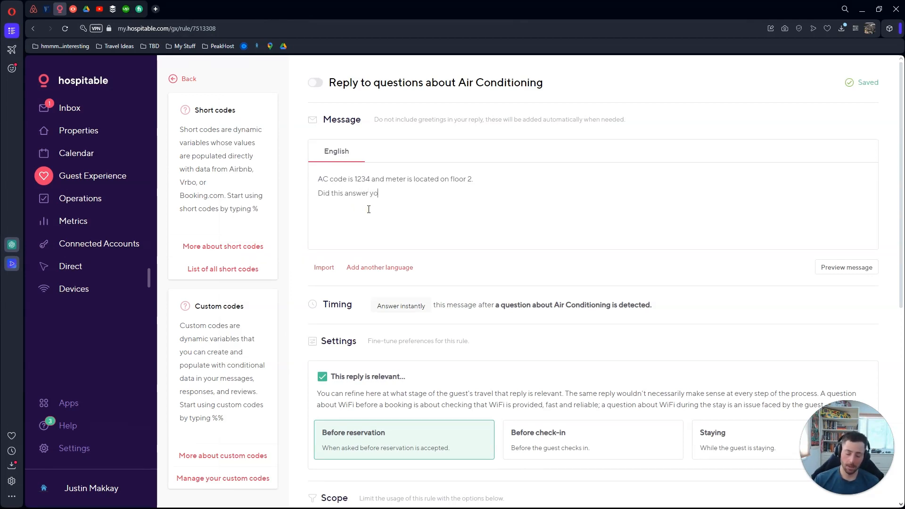
pyautogui.press('BackSpace')
pyautogui.press('BackSpace')
pyautogui.write('u')
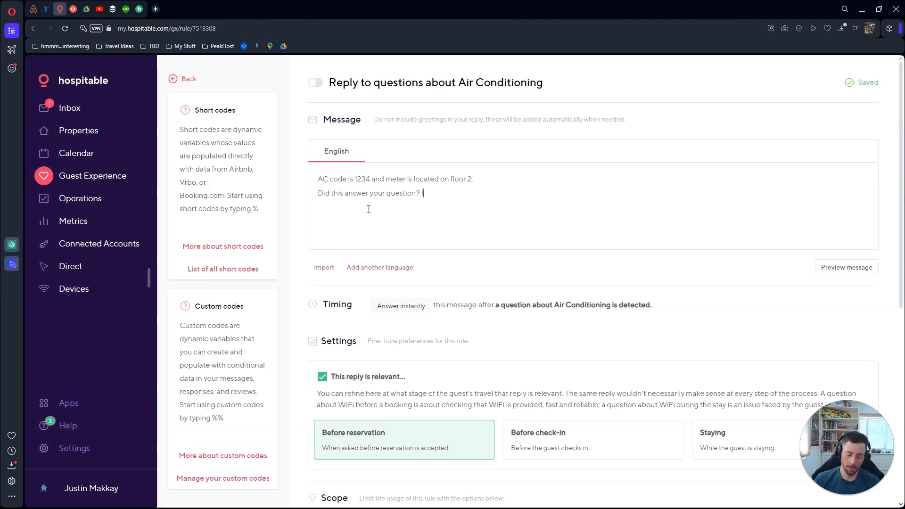
pyautogui.write('us kn')
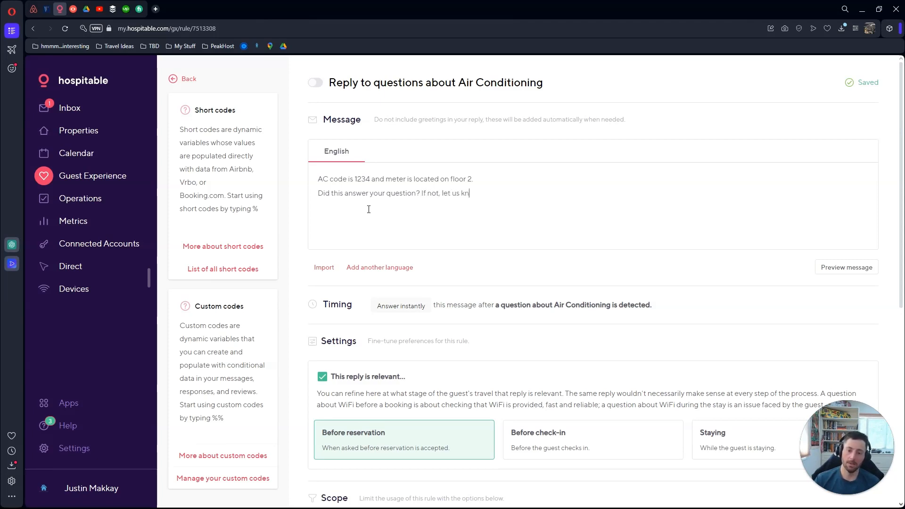
pyautogui.write('ow and someone wiu')
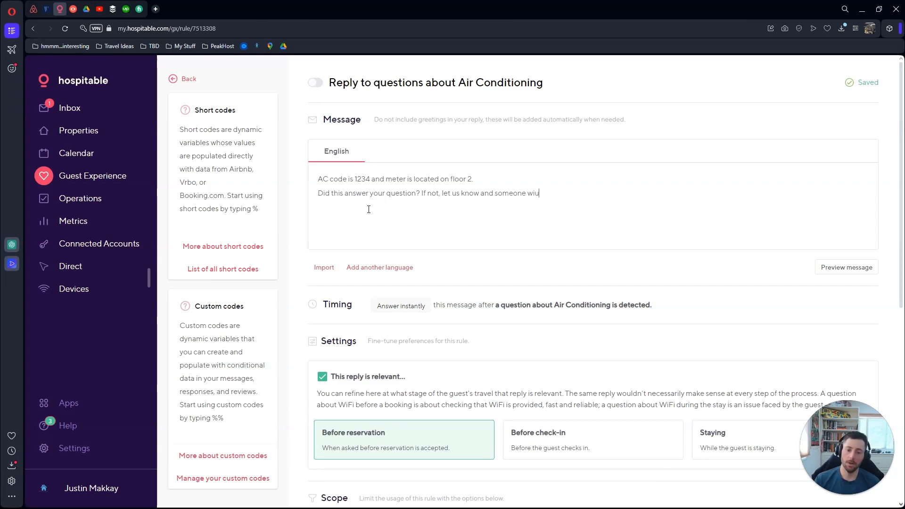
pyautogui.press('BackSpace')
pyautogui.write('ll get back to')
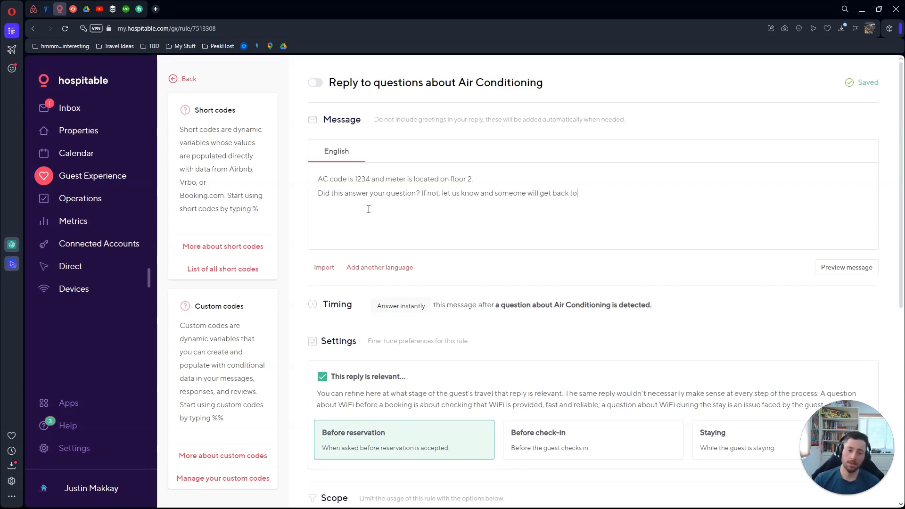
pyautogui.write(' you asap!')
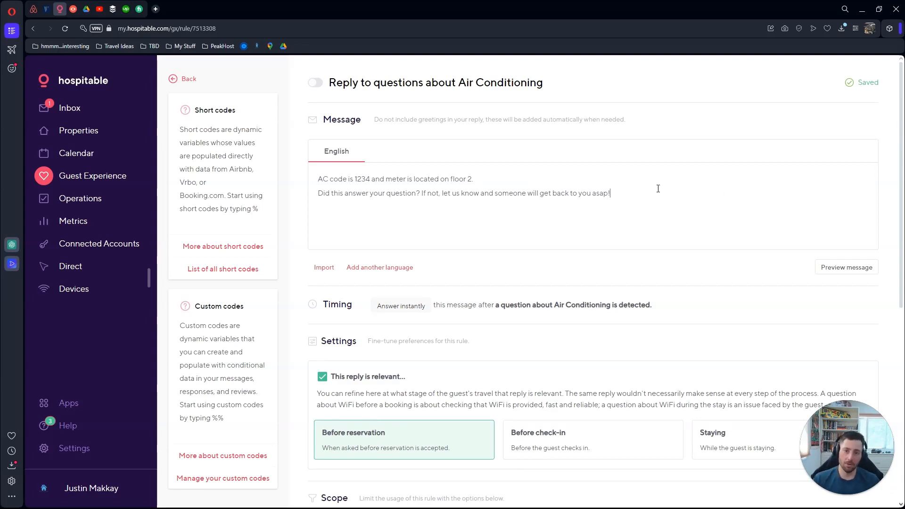
pyautogui.moveTo(620, 200); pyautogui.dragTo(313, 208)
pyautogui.click(642, 198)
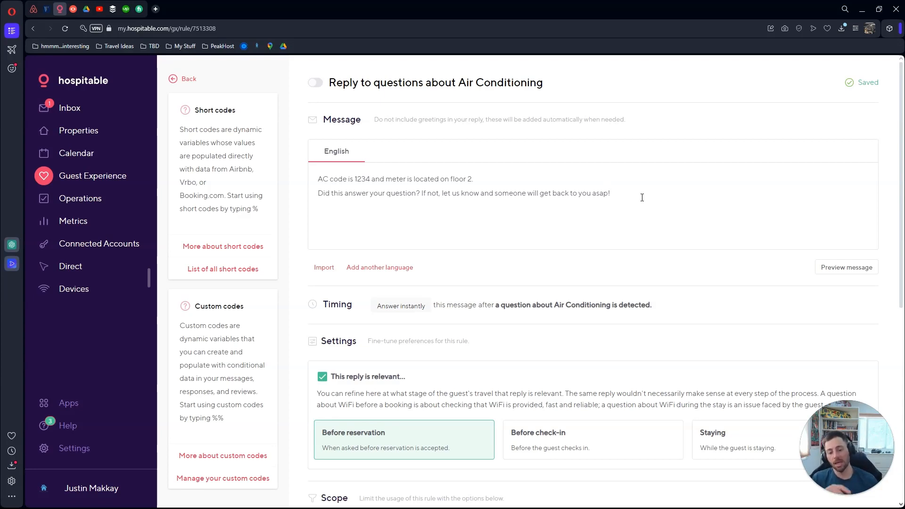
pyautogui.scroll(-4, 688, 208)
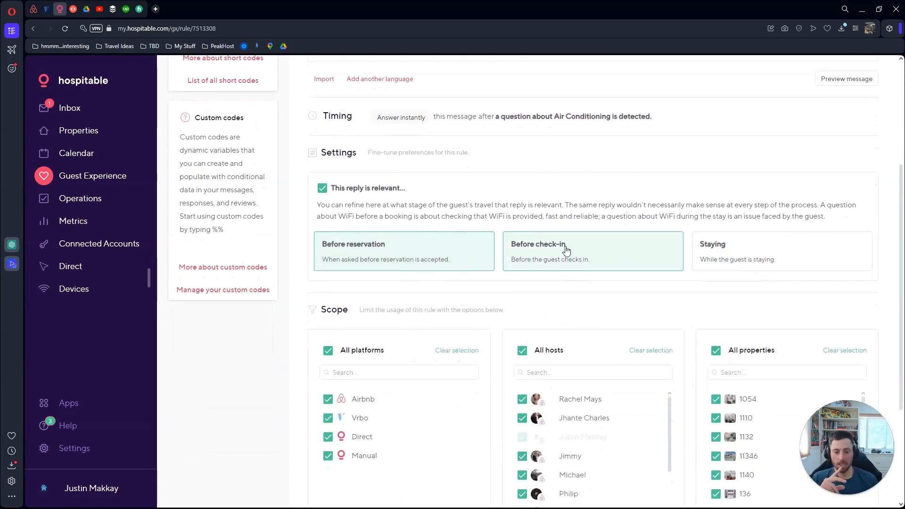
# Limit the AC reply to the Staying stage, a single host and property 1132
pyautogui.click(466, 259)
pyautogui.click(334, 191)
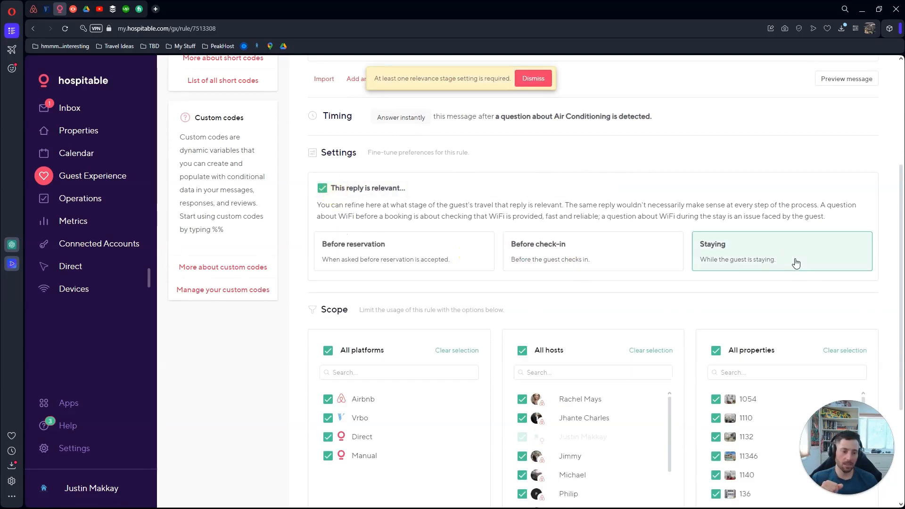
pyautogui.scroll(-2, 802, 245)
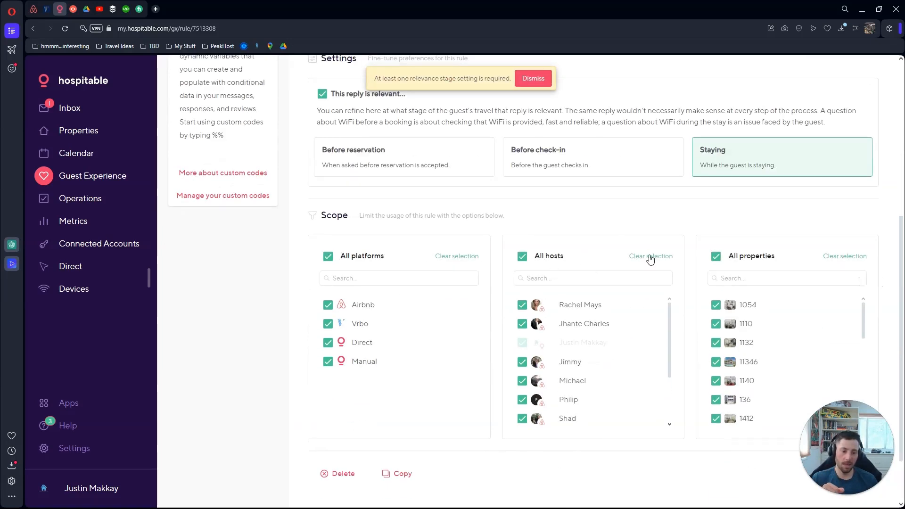
pyautogui.click(646, 259)
pyautogui.scroll(-3, 566, 340)
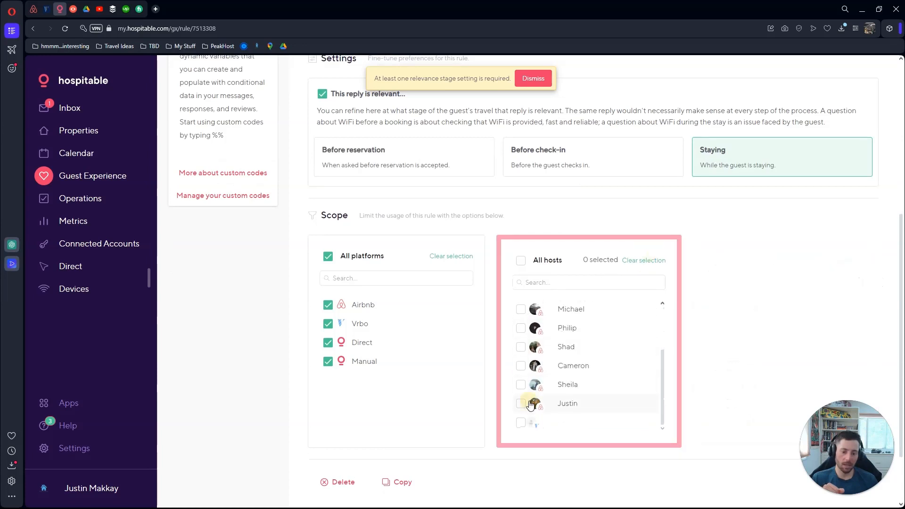
pyautogui.click(521, 404)
pyautogui.click(714, 260)
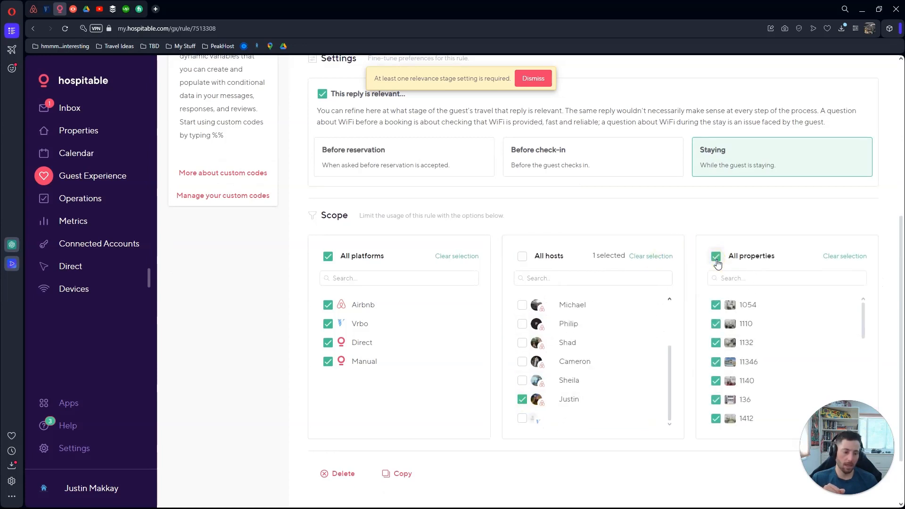
pyautogui.click(854, 261)
pyautogui.click(715, 347)
# Delete the Air Conditioning reply rule and confirm Remove
pyautogui.scroll(3, 617, 363)
pyautogui.scroll(-3, 415, 325)
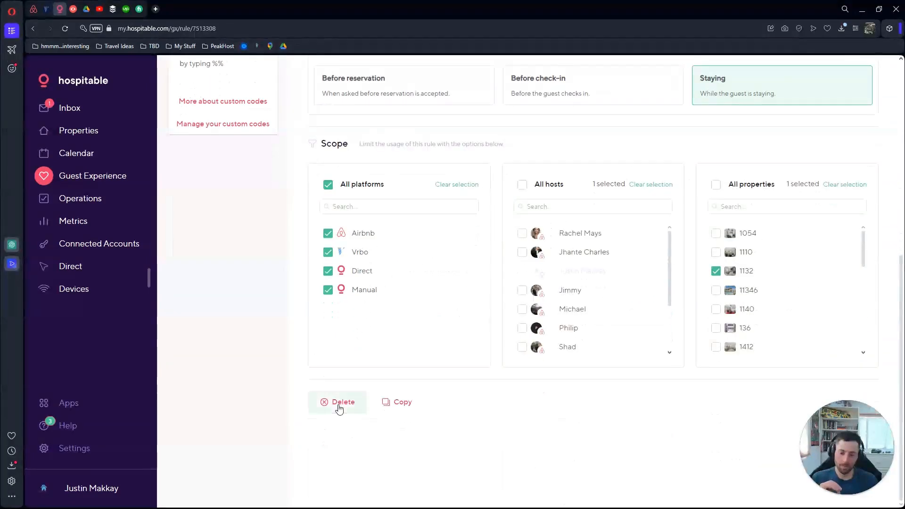
pyautogui.click(340, 402)
pyautogui.click(581, 311)
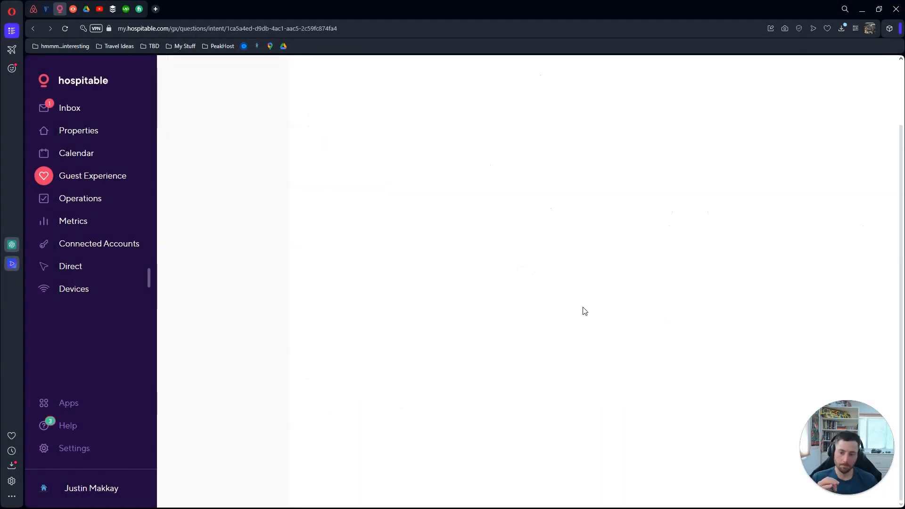
# Return to the Questions list, browse it, then switch to the Custom codes page
pyautogui.scroll(3, 463, 237)
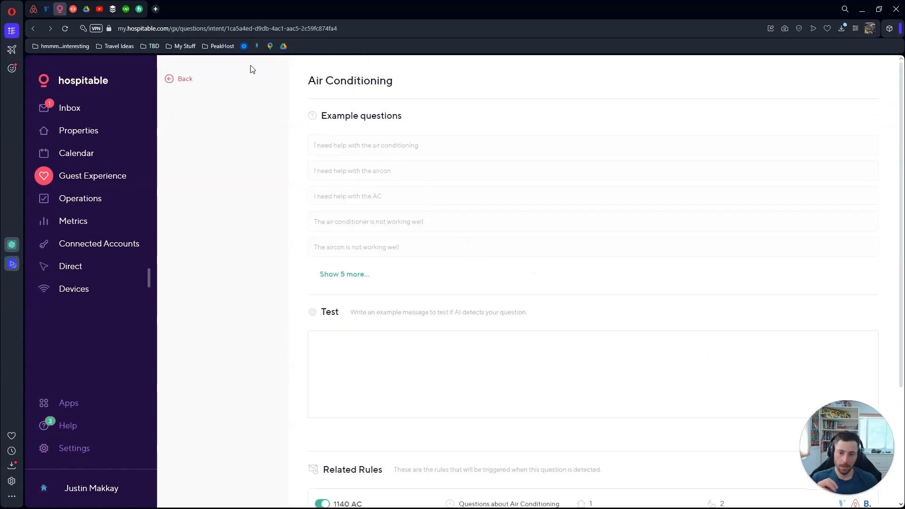
pyautogui.click(179, 81)
pyautogui.scroll(-2, 465, 173)
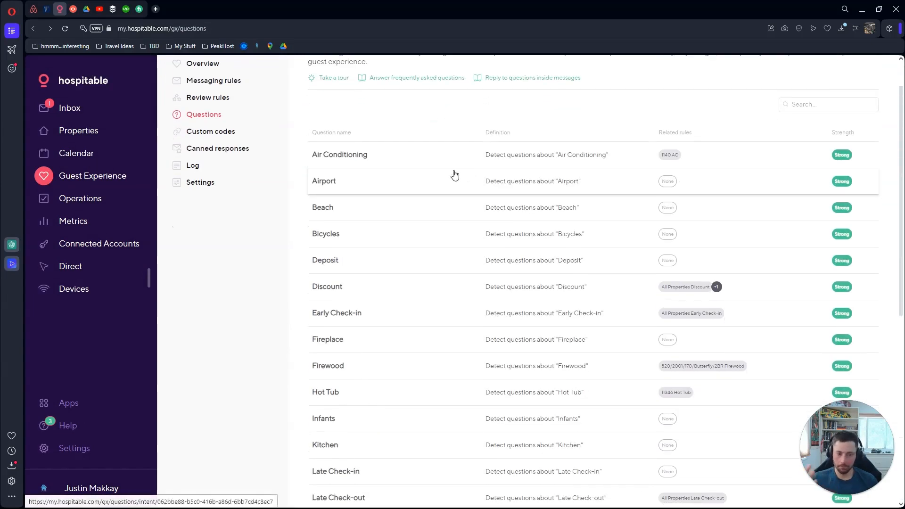
pyautogui.scroll(-6, 377, 152)
pyautogui.scroll(8, 394, 278)
pyautogui.scroll(-8, 395, 280)
pyautogui.scroll(8, 392, 270)
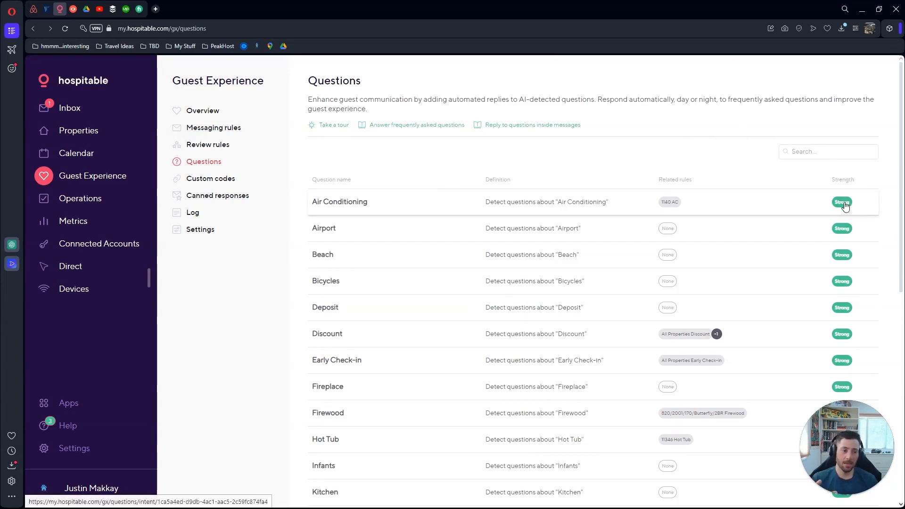
pyautogui.scroll(-8, 844, 204)
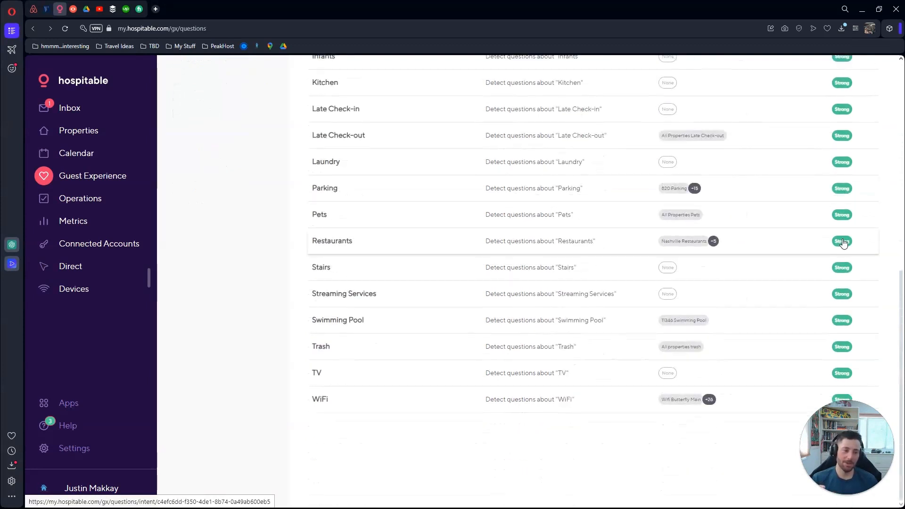
pyautogui.scroll(8, 845, 243)
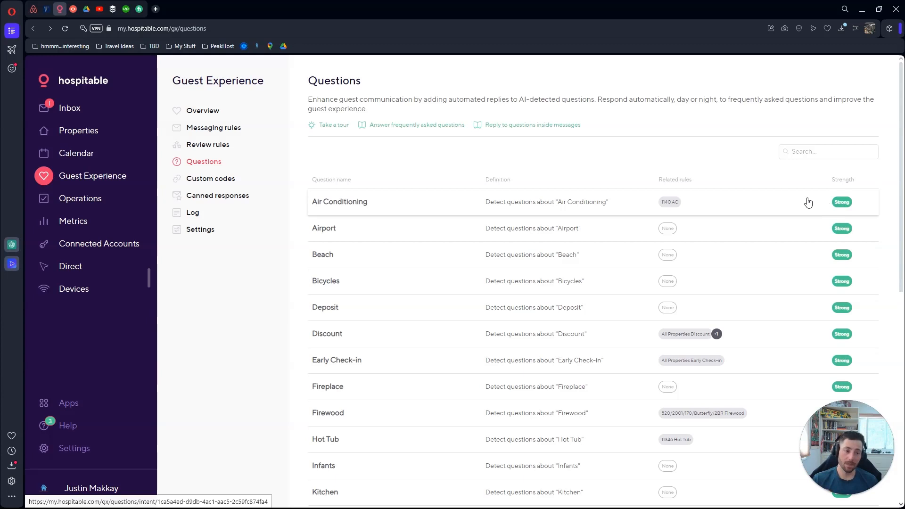
pyautogui.scroll(-4, 807, 200)
pyautogui.scroll(4, 797, 206)
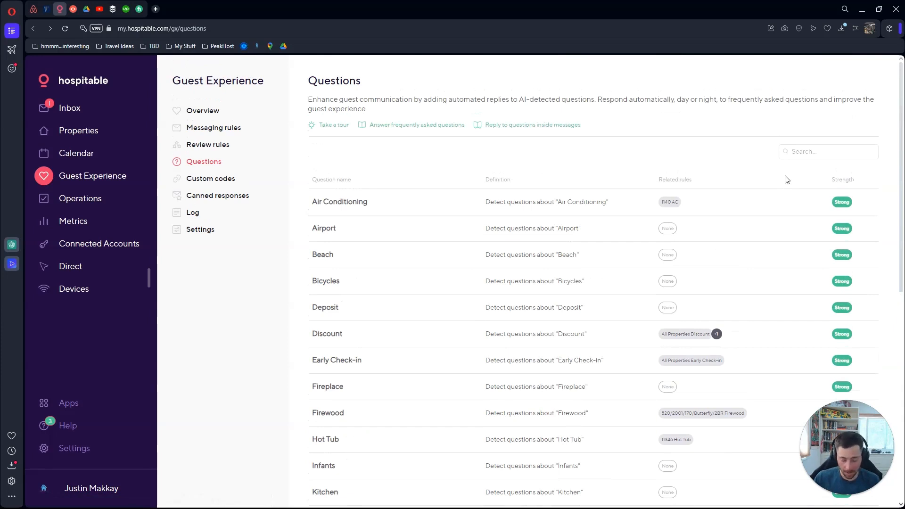
pyautogui.click(211, 179)
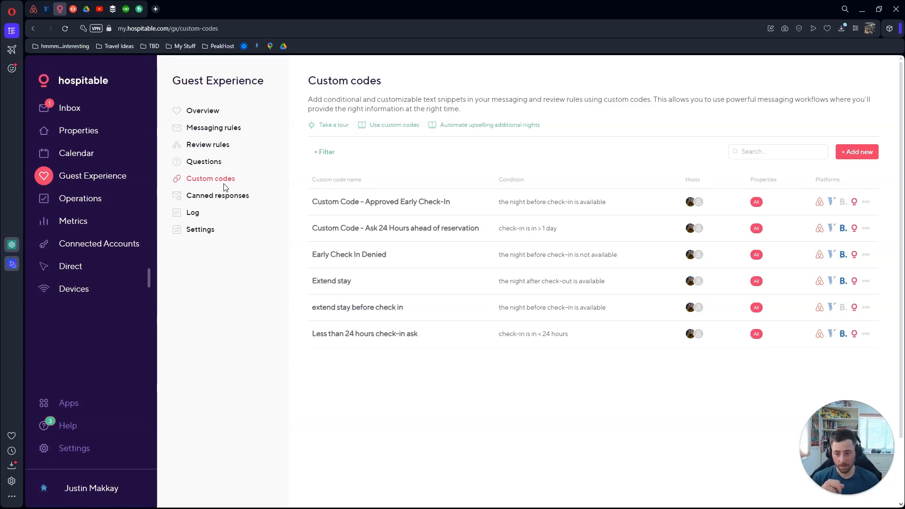
# Move from the Custom codes list to the Canned responses page
pyautogui.click(225, 199)
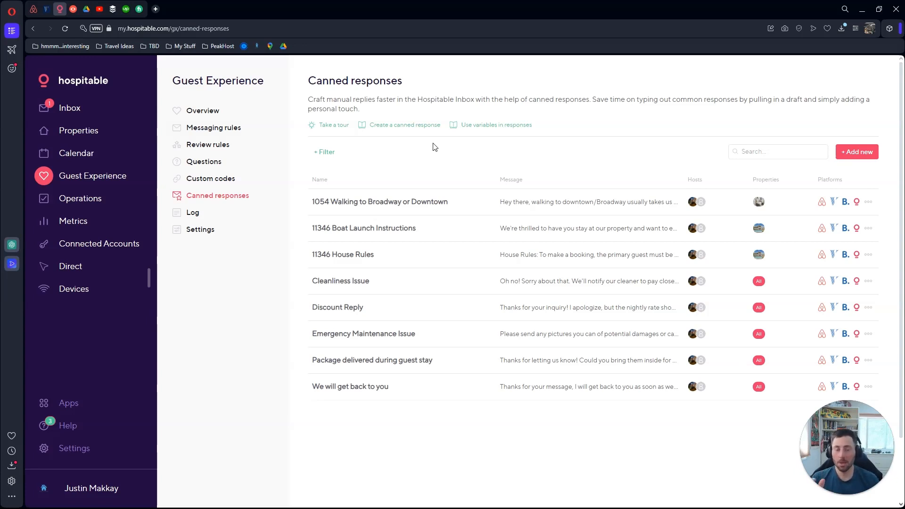
# View the 11346 Boat Launch Instructions canned response, then go to the Inbox
pyautogui.click(407, 231)
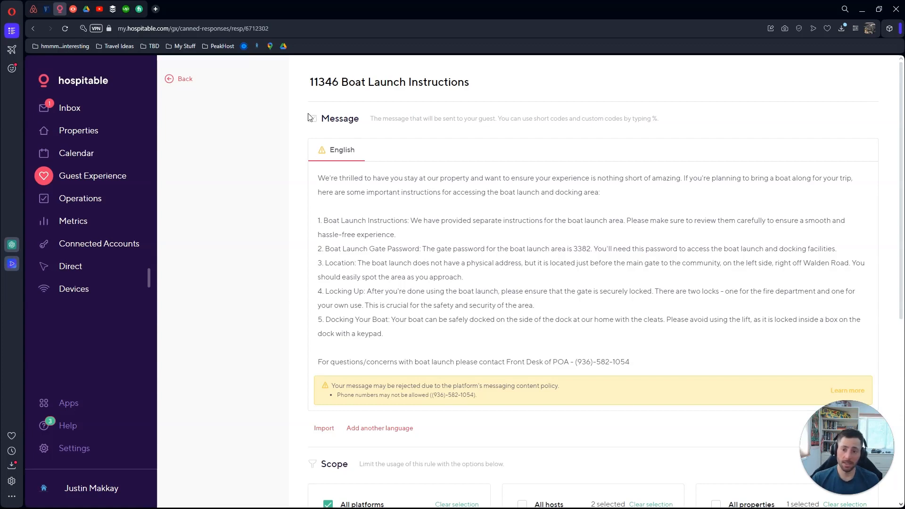
pyautogui.click(183, 83)
pyautogui.click(76, 106)
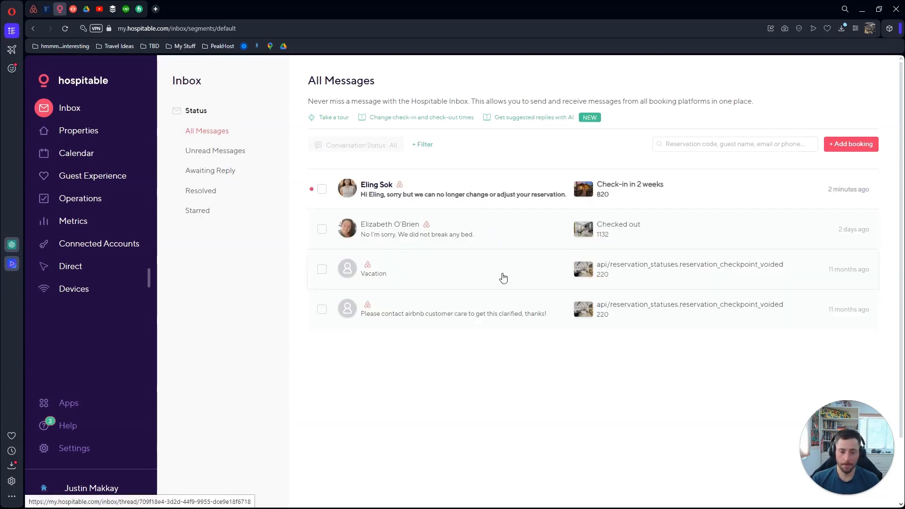
# Open a guest's conversation and browse its list of canned responses
pyautogui.click(512, 232)
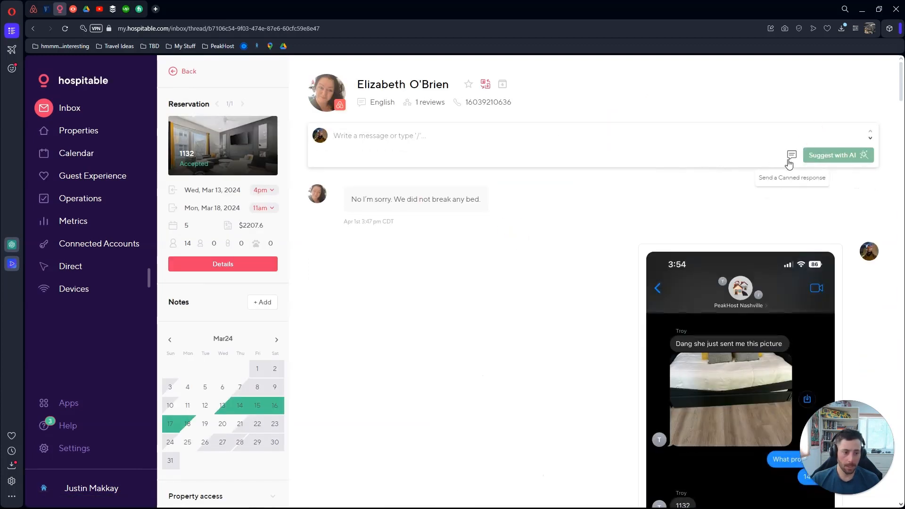
pyautogui.click(790, 156)
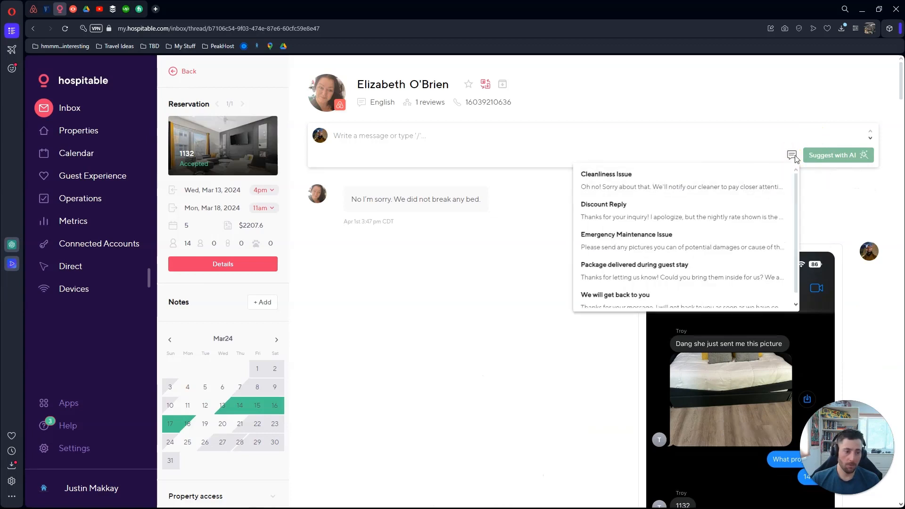
pyautogui.scroll(-1, 713, 184)
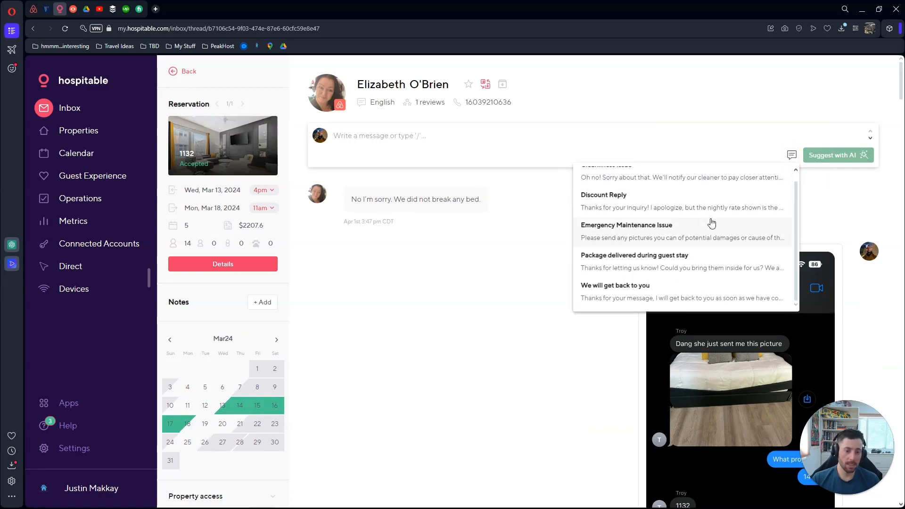
pyautogui.scroll(1, 710, 225)
pyautogui.scroll(-1, 698, 212)
pyautogui.scroll(1, 707, 302)
pyautogui.scroll(1, 706, 302)
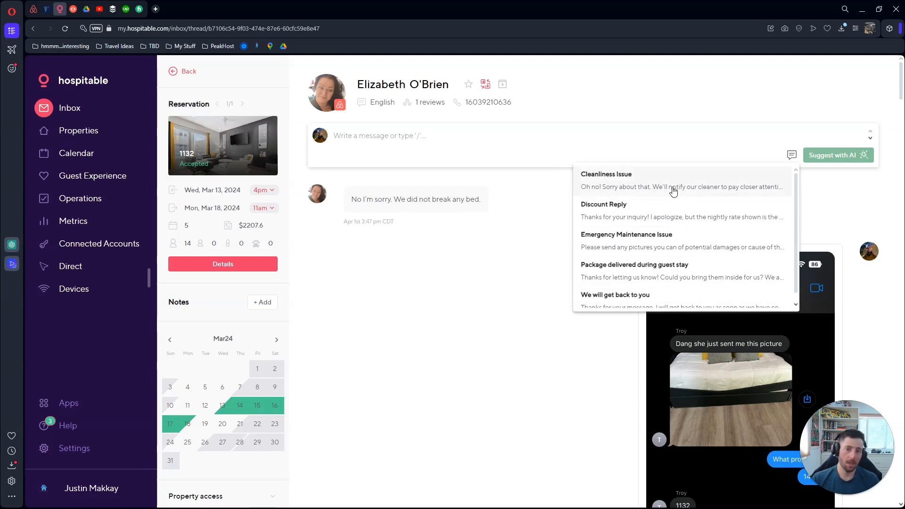
pyautogui.scroll(-1, 677, 211)
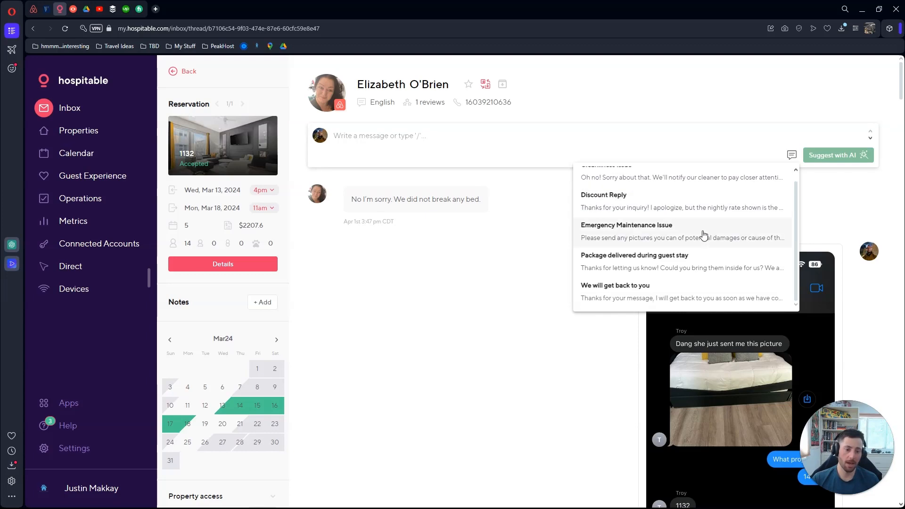
pyautogui.scroll(-2, 703, 234)
pyautogui.scroll(3, 684, 173)
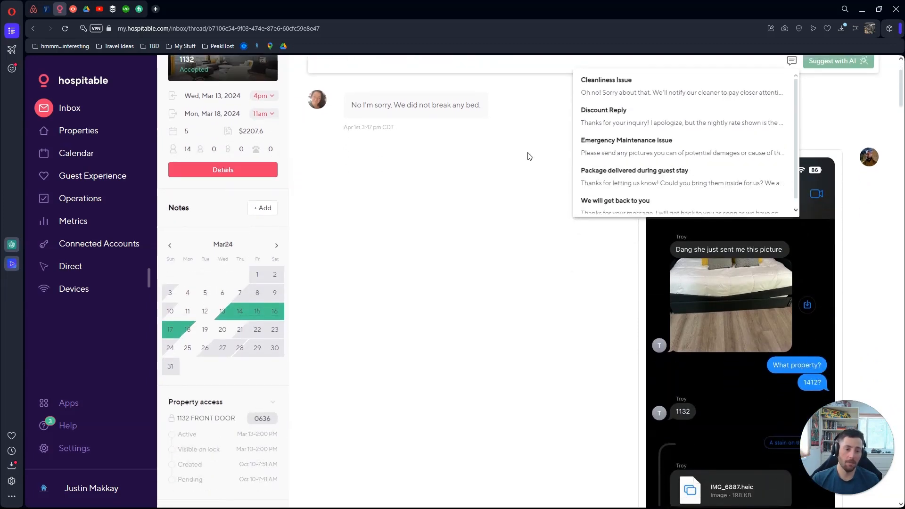
pyautogui.scroll(-1, 642, 266)
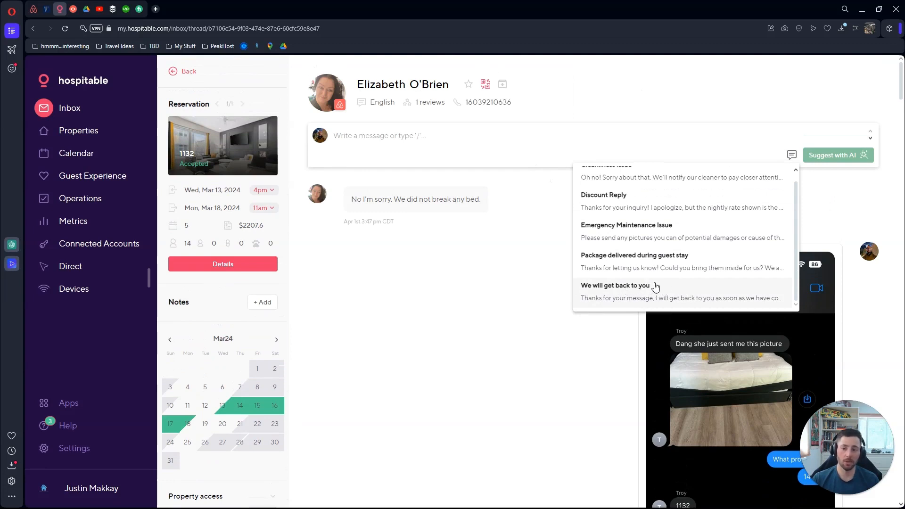
# Insert the Discount Reply canned response, then clear it from the reply box
pyautogui.click(687, 206)
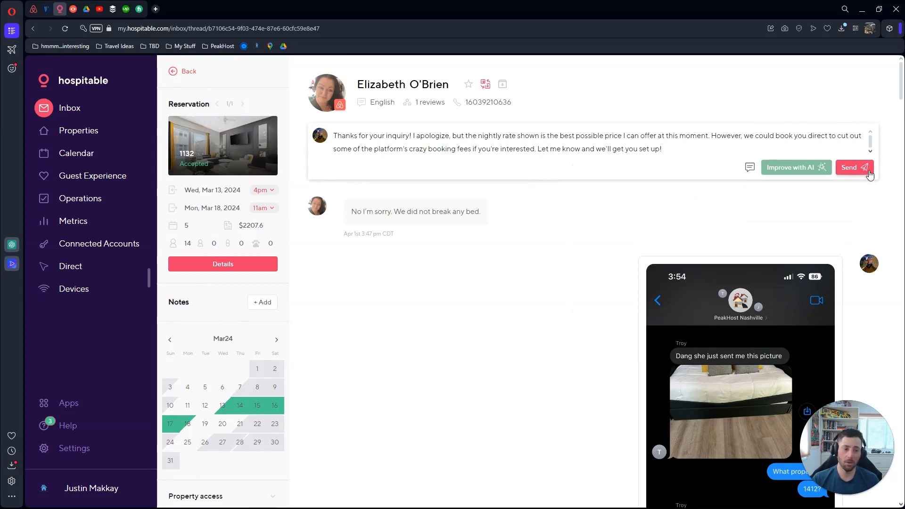
pyautogui.hotkey('ctrl', 'a')
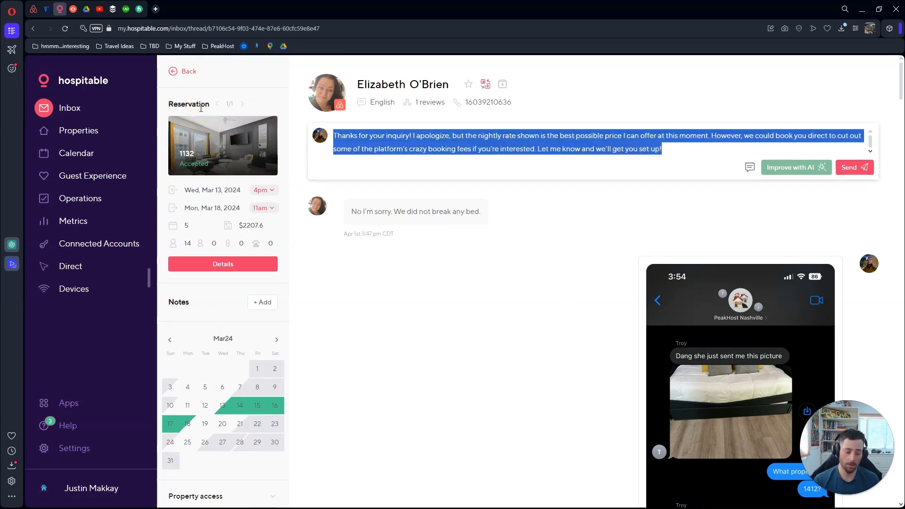
pyautogui.press('BackSpace')
# Reopen 11346 Boat Launch Instructions from Guest Experience Canned responses, then return to the list
pyautogui.click(81, 176)
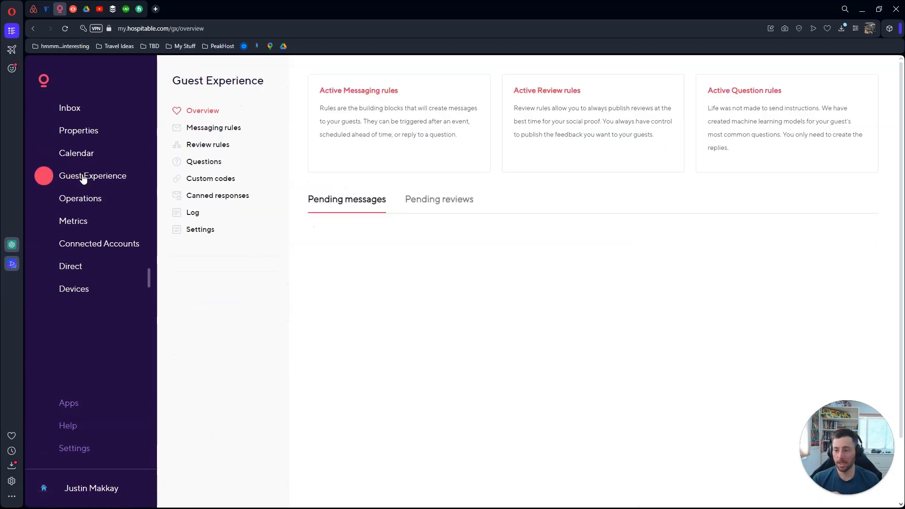
pyautogui.click(213, 196)
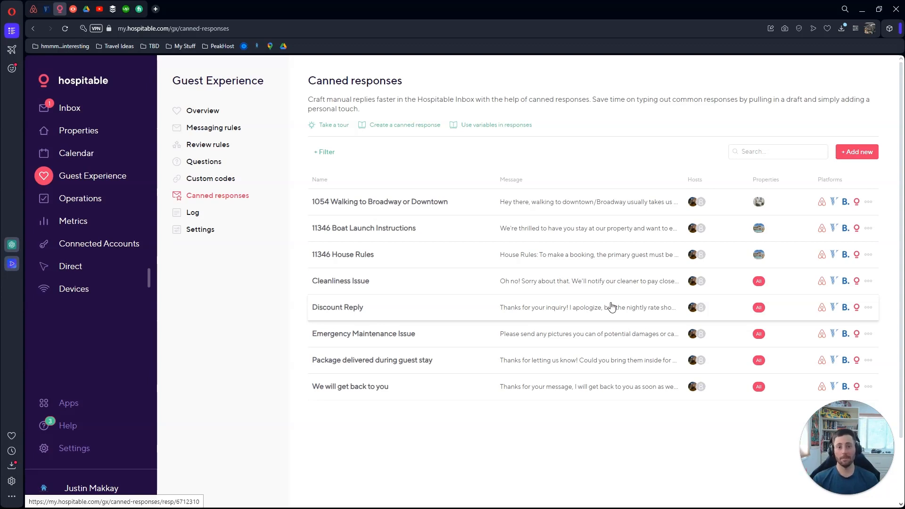
pyautogui.click(540, 230)
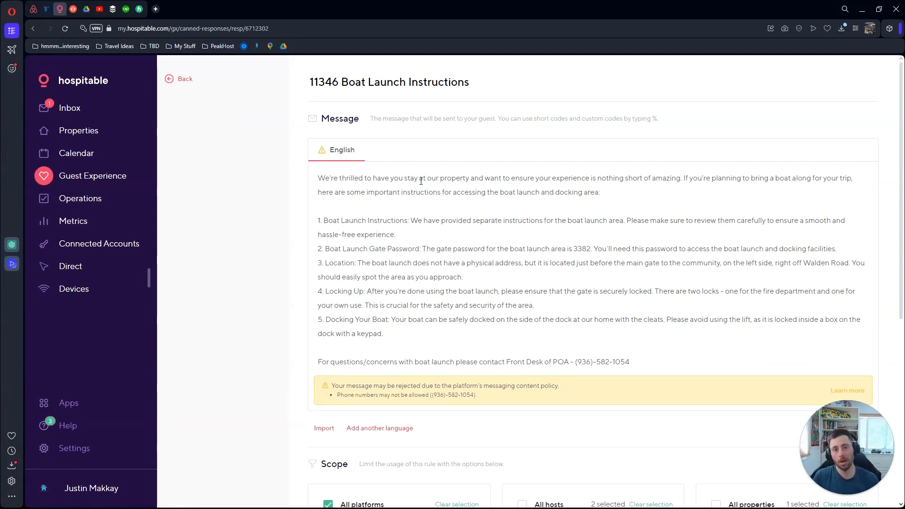
pyautogui.click(185, 79)
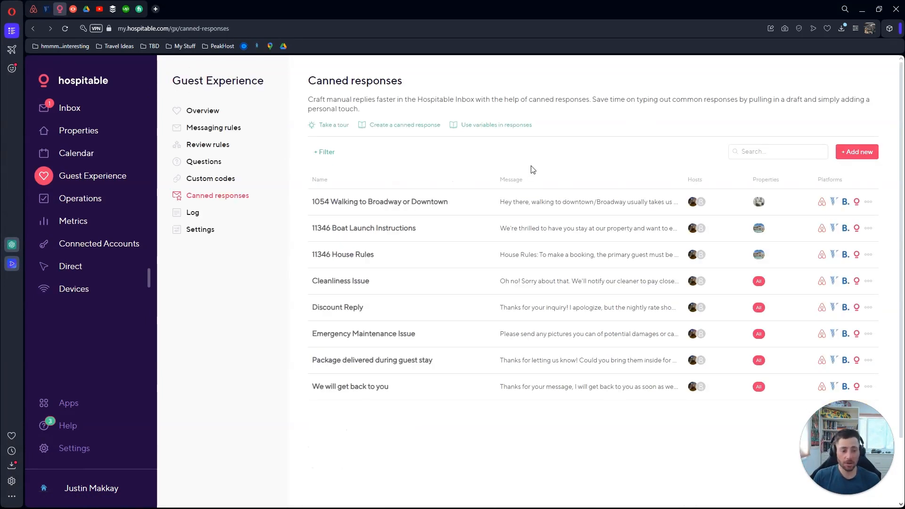
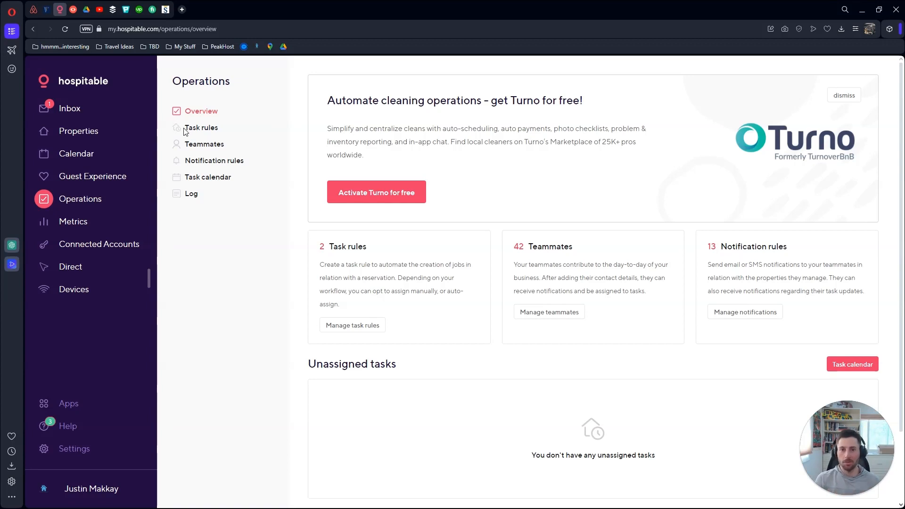
# On Task rules, view and dismiss the Check-in task's options, then bring up Automate your tasks
pyautogui.click(204, 130)
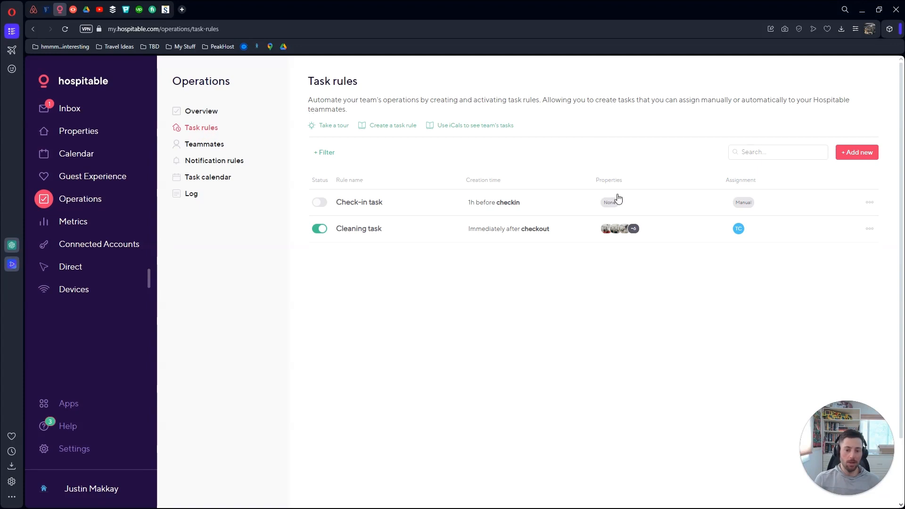
pyautogui.click(870, 205)
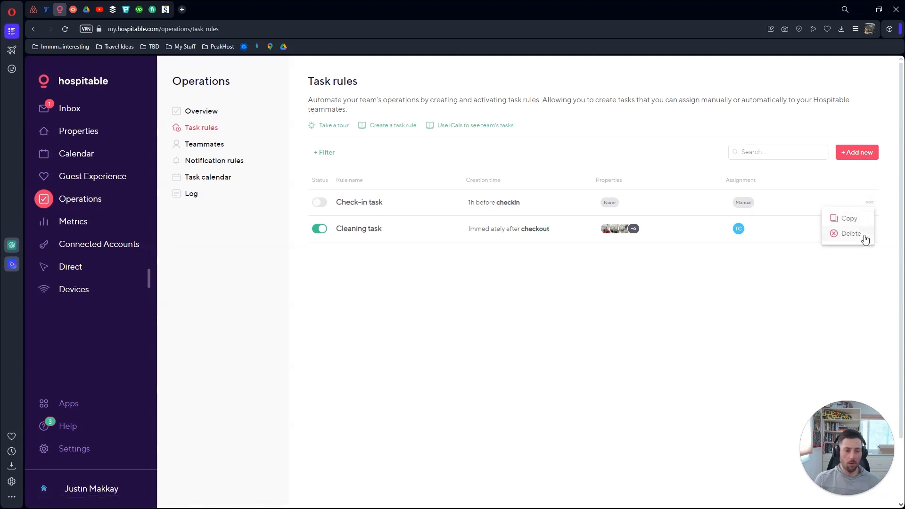
pyautogui.click(804, 289)
pyautogui.moveTo(616, 235)
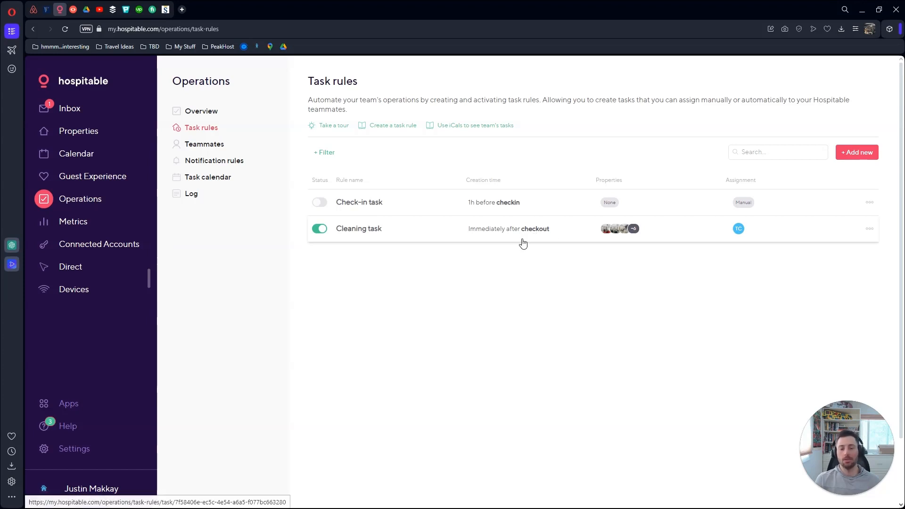
pyautogui.click(858, 153)
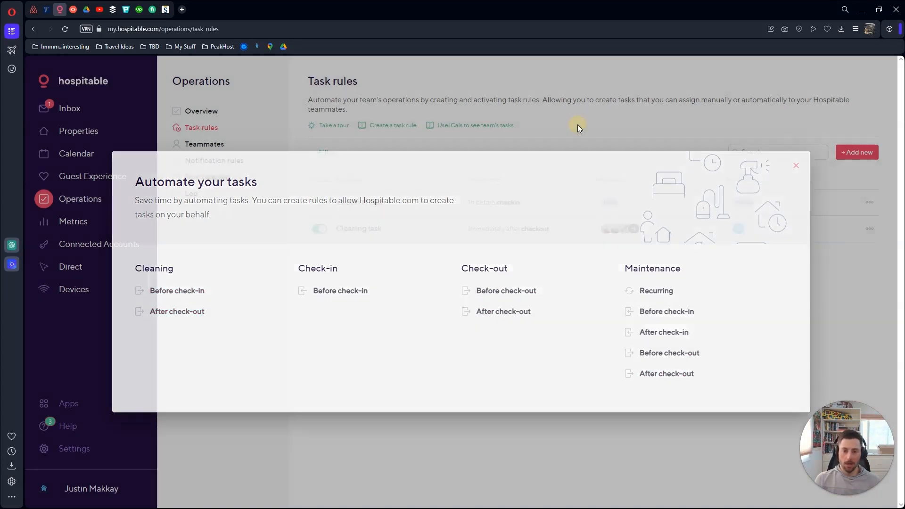
# Close the Automate your tasks chooser, back to the Check-in and Cleaning task rules
pyautogui.click(578, 125)
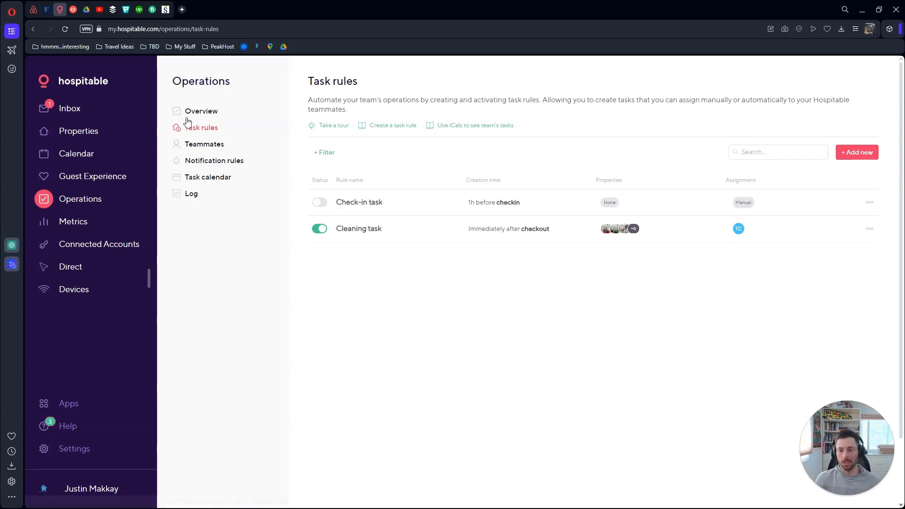
# Start a new teammate from the Teammates list and scan the empty form
pyautogui.click(204, 145)
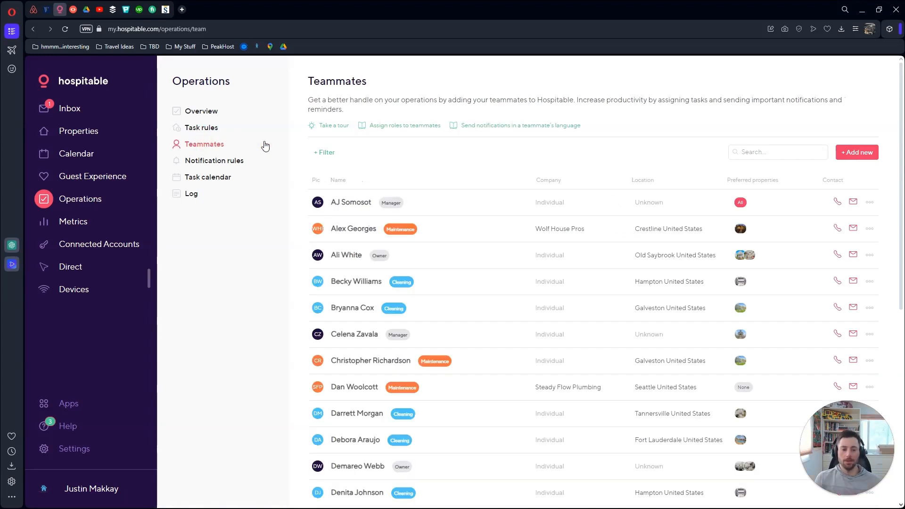
pyautogui.click(868, 158)
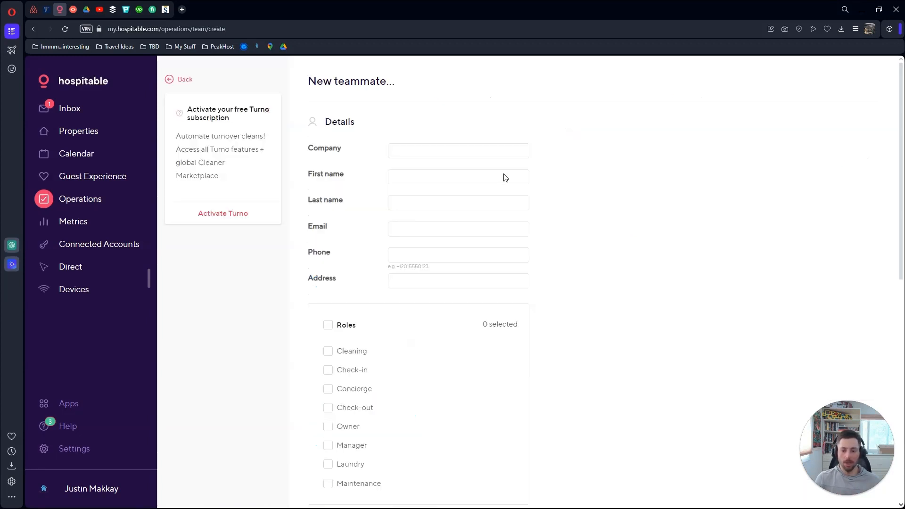
pyautogui.scroll(-2, 471, 188)
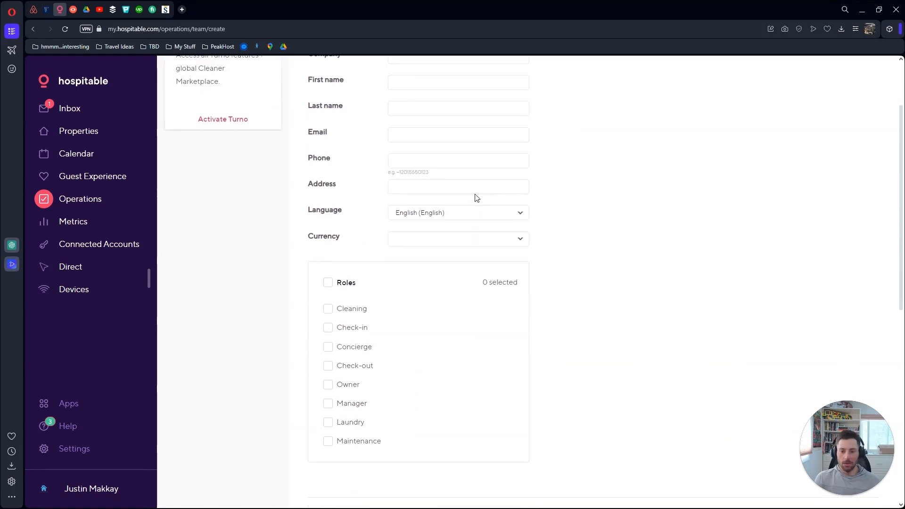
pyautogui.scroll(2, 476, 197)
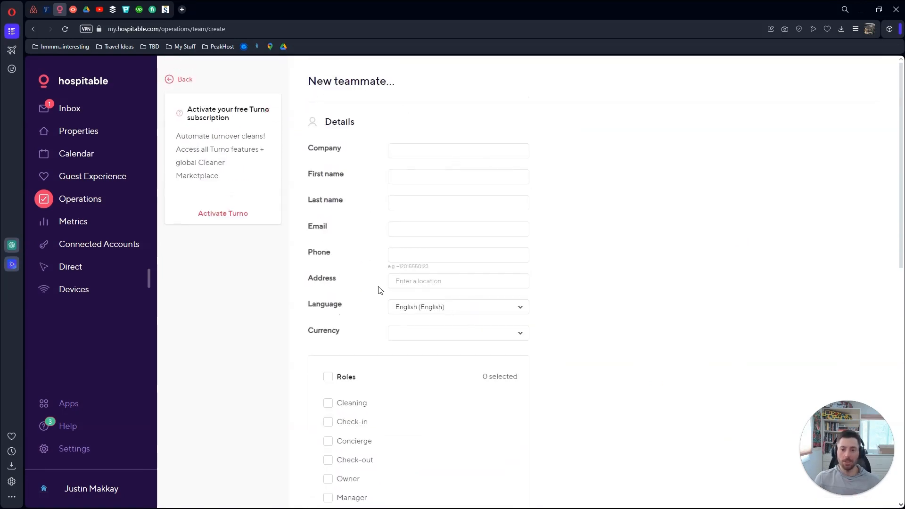
pyautogui.scroll(-4, 583, 257)
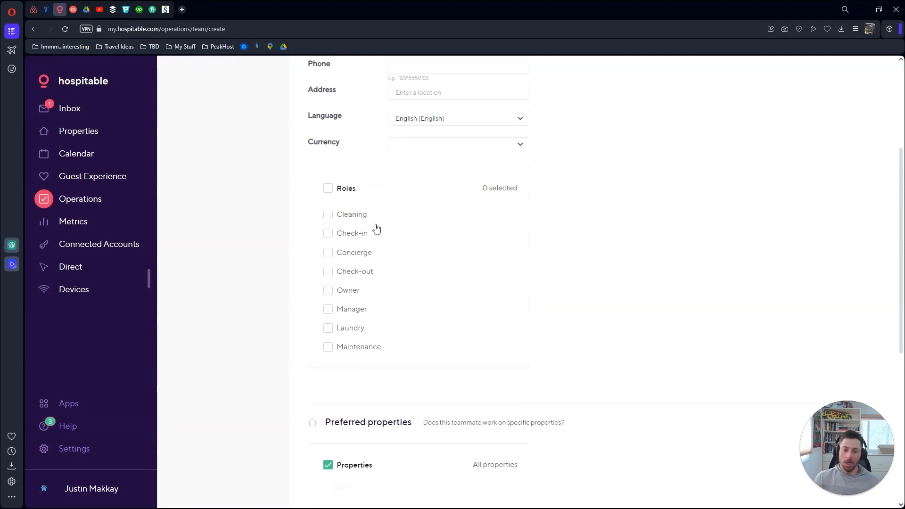
# Give the new teammate the Cleaning role and restrict their properties to 1054 only
pyautogui.click(340, 215)
pyautogui.scroll(-3, 381, 348)
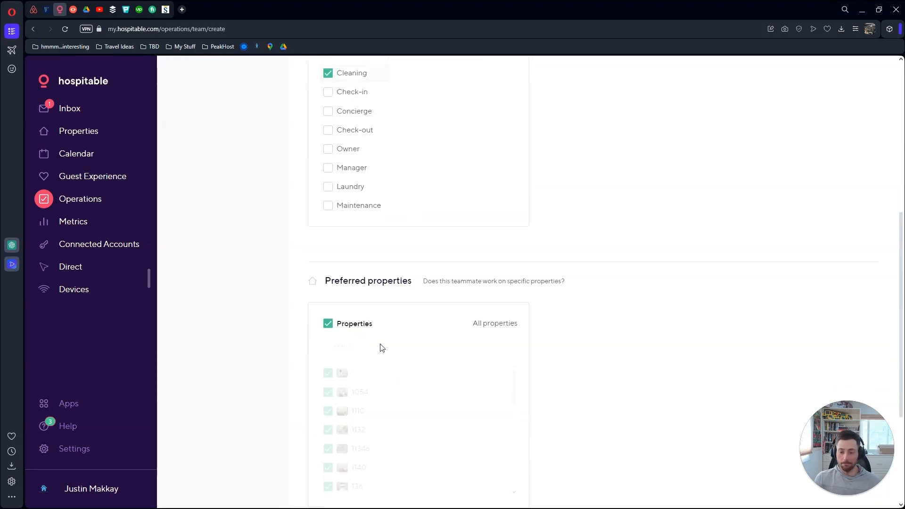
pyautogui.click(354, 324)
pyautogui.click(358, 392)
pyautogui.scroll(-3, 558, 278)
pyautogui.scroll(10, 561, 280)
pyautogui.scroll(-2, 561, 289)
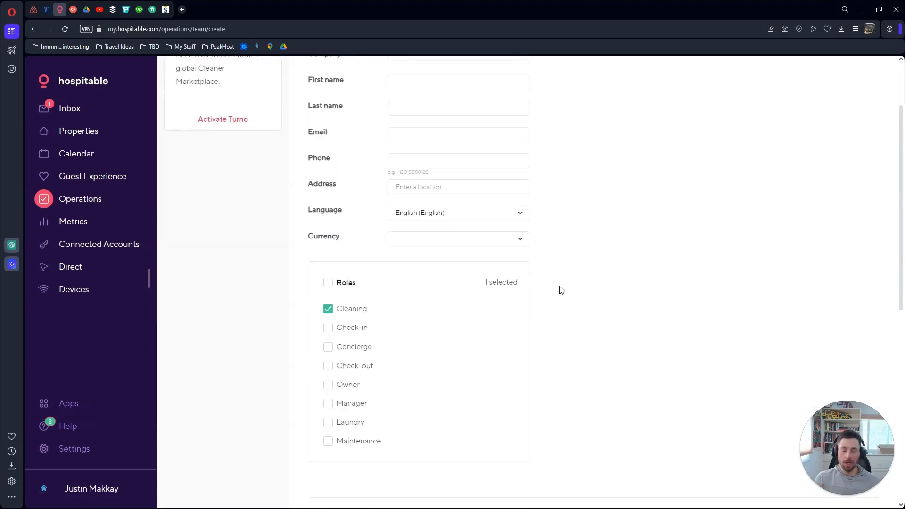
pyautogui.scroll(2, 561, 290)
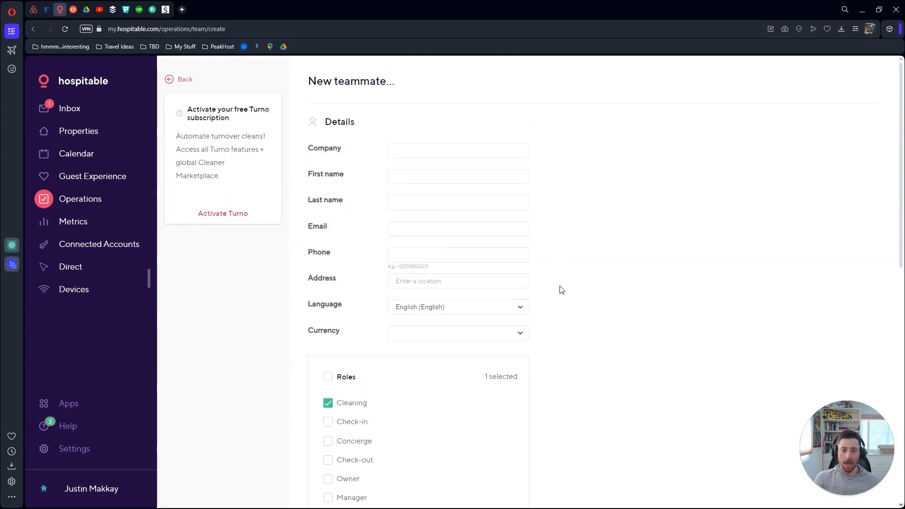
pyautogui.scroll(-5, 560, 289)
pyautogui.scroll(5, 565, 308)
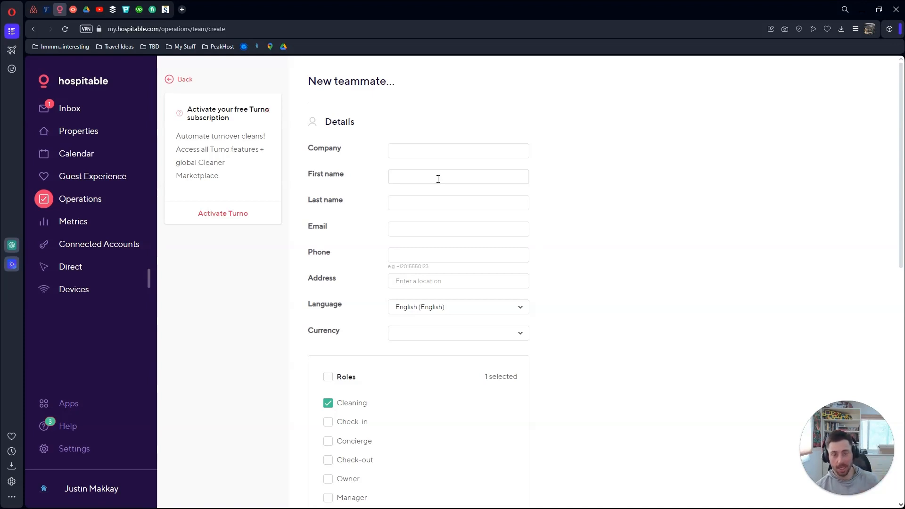
# Enter the teammate's first name, last name, e-mail address and a phone number
pyautogui.click(438, 179)
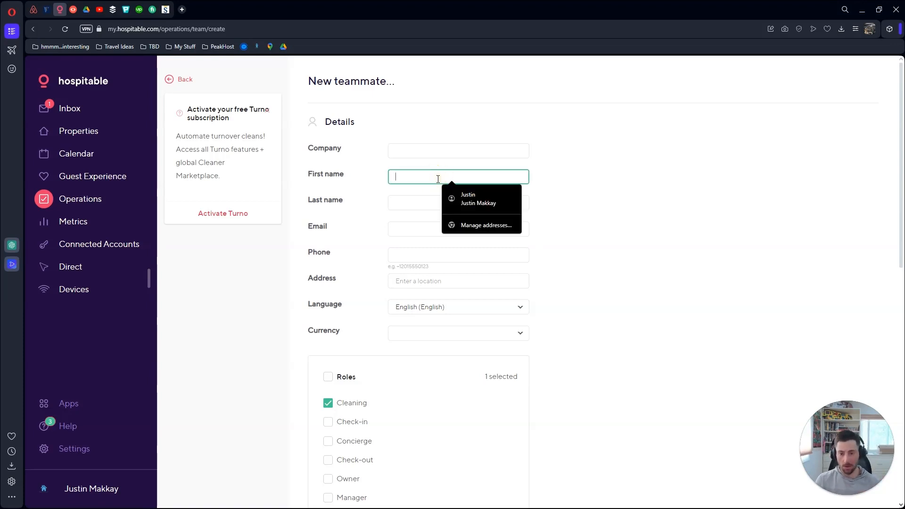
pyautogui.write('Test')
pyautogui.press('Tab')
pyautogui.write('Testing')
pyautogui.press('Tab')
pyautogui.write('test@')
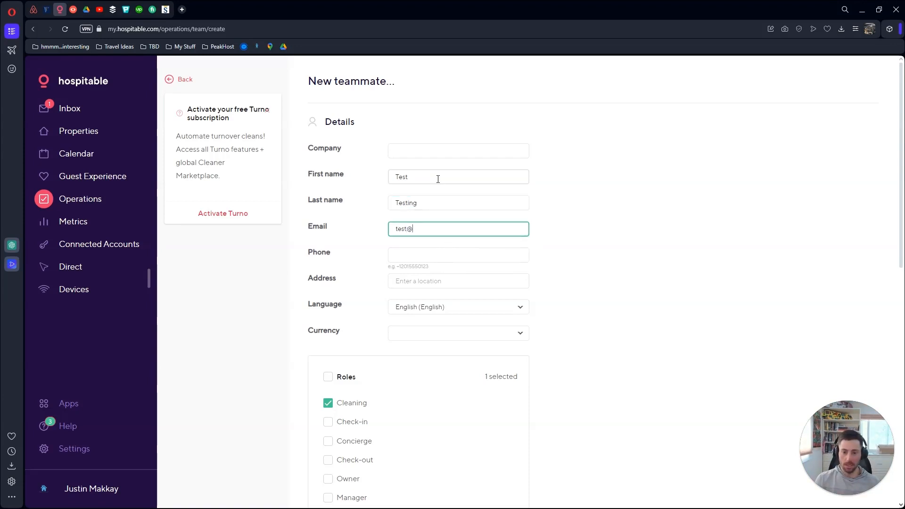
pyautogui.write('testing.com')
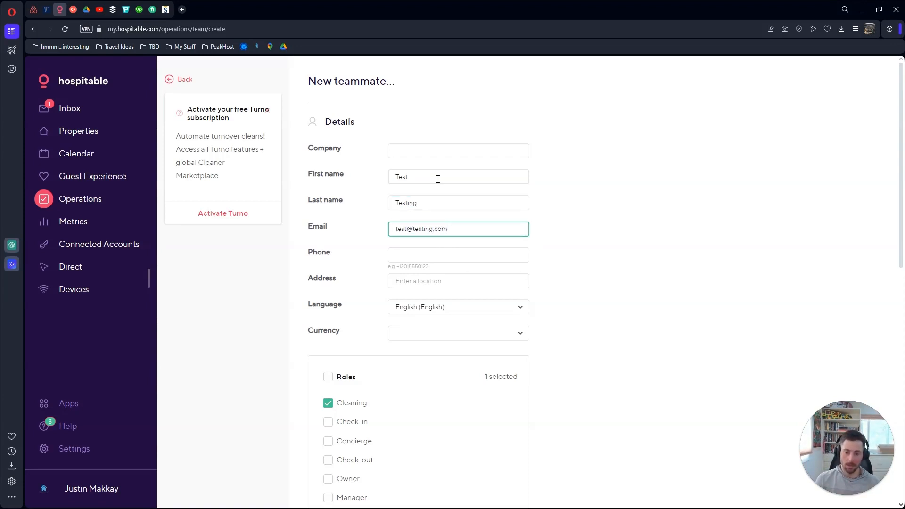
pyautogui.press('Tab')
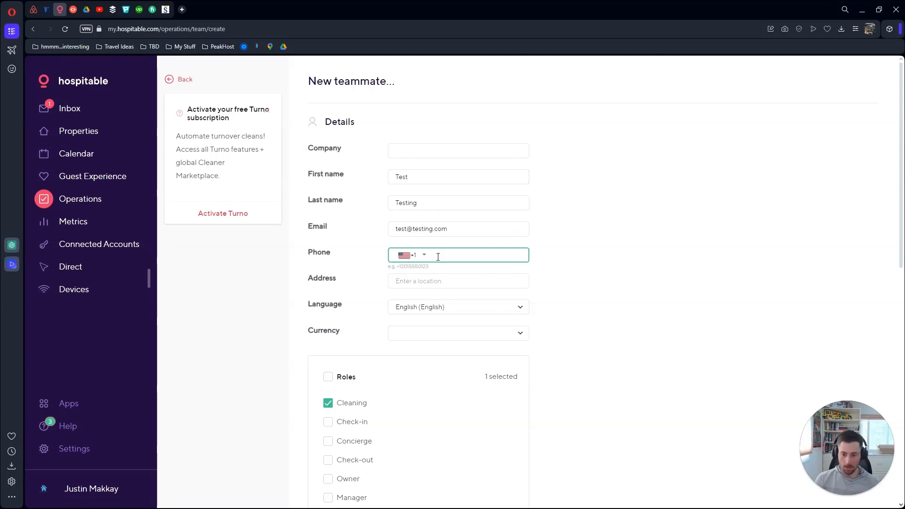
pyautogui.write('1234567879')
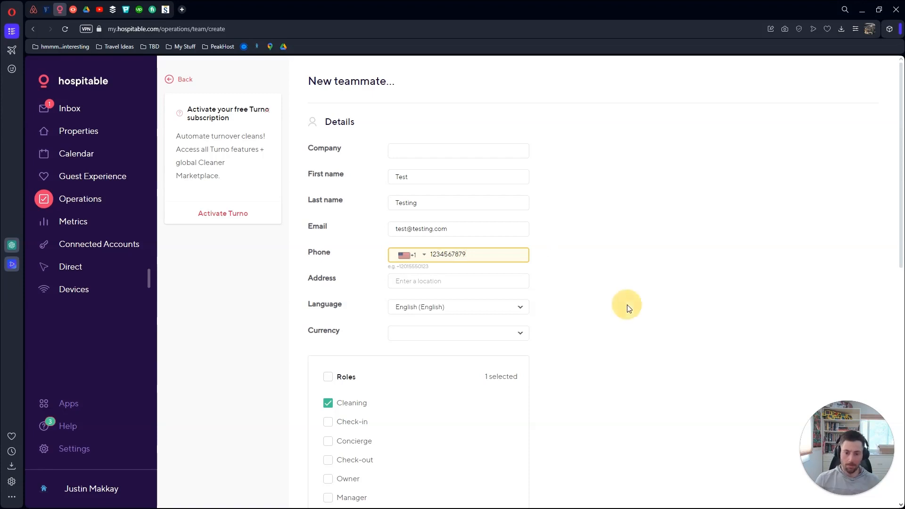
# Replace the phone number with the correct full number and create the teammate
pyautogui.doubleClick(454, 255)
pyautogui.doubleClick(455, 255)
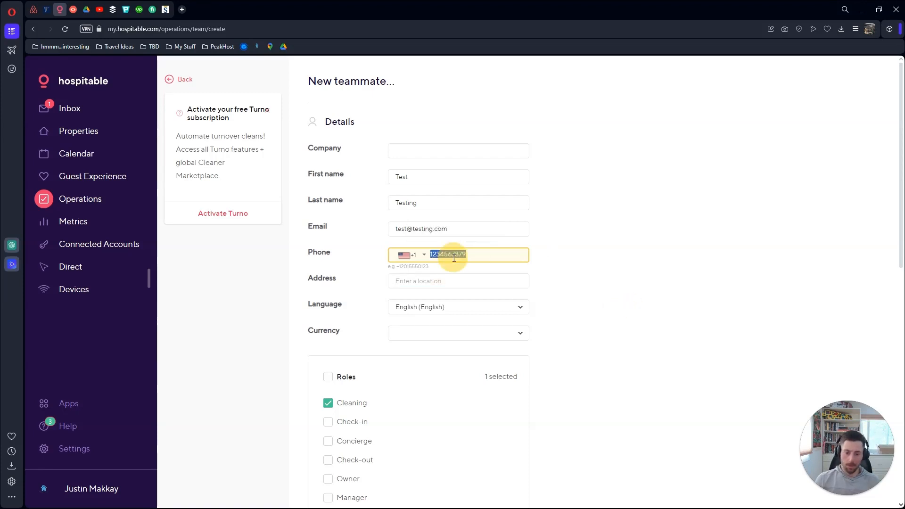
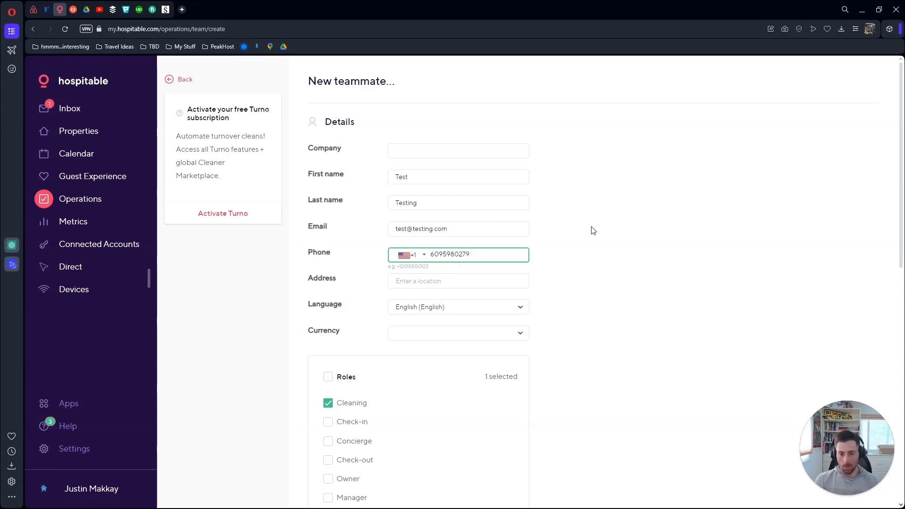
pyautogui.click(618, 242)
pyautogui.scroll(-10, 528, 325)
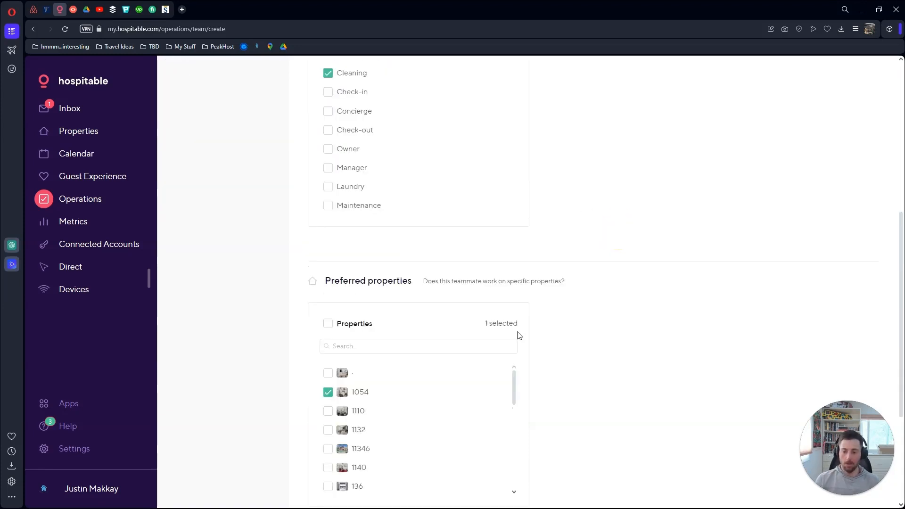
pyautogui.click(348, 382)
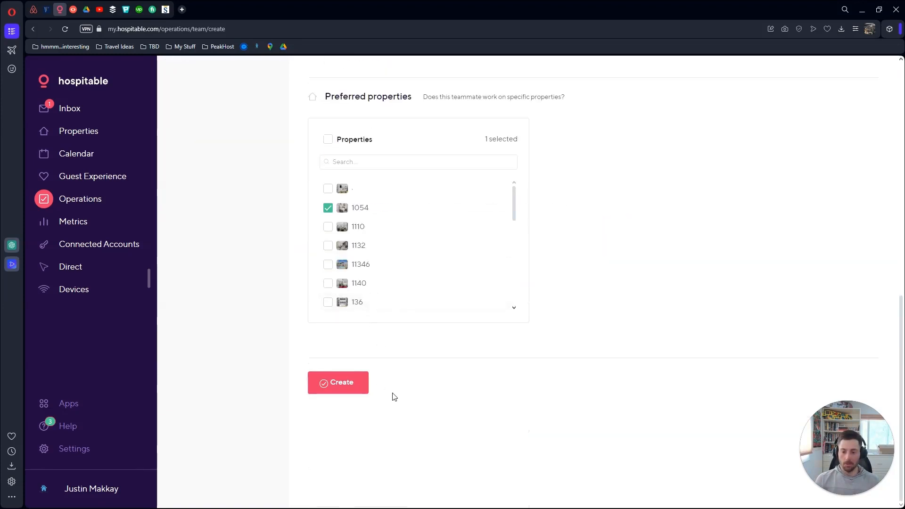
pyautogui.scroll(-10, 398, 393)
pyautogui.click(338, 427)
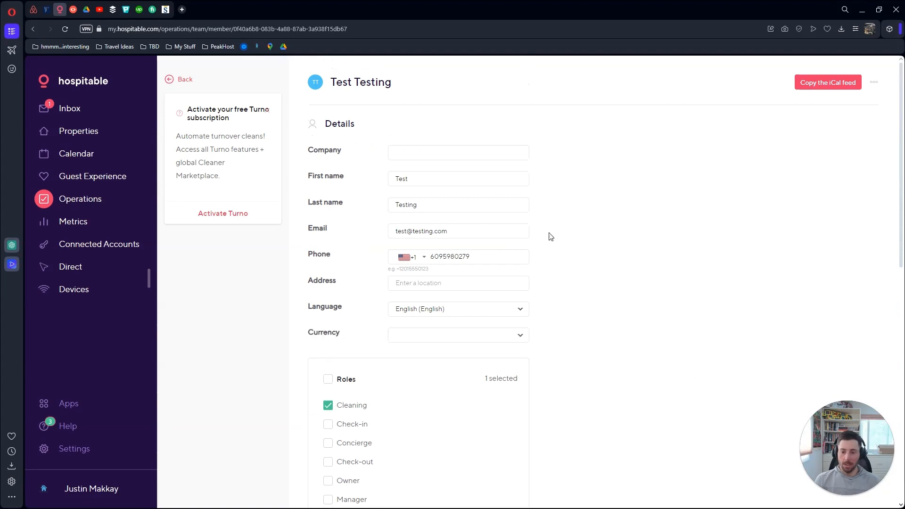
# Go back from the new teammate's page to the Operations Teammates list and browse it
pyautogui.click(185, 83)
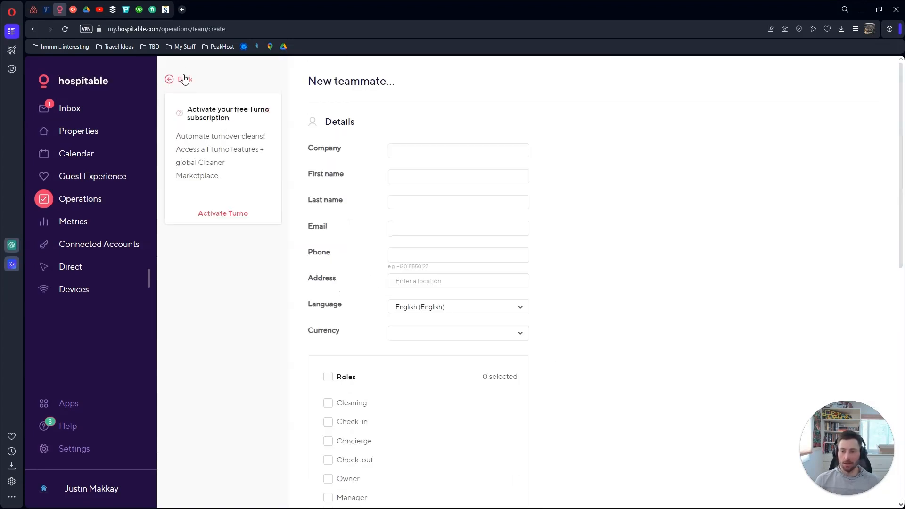
pyautogui.click(183, 81)
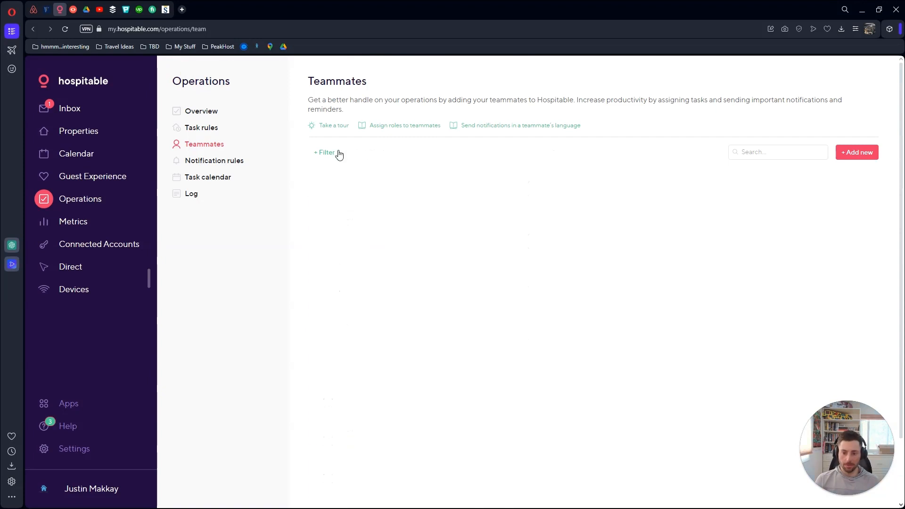
pyautogui.scroll(-5, 310, 153)
pyautogui.scroll(-2, 310, 153)
pyautogui.scroll(8, 310, 152)
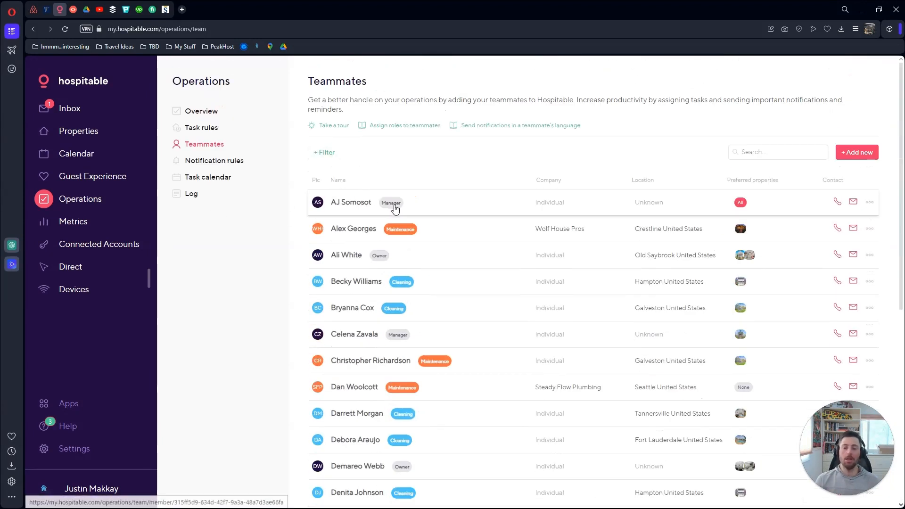
# Create a New reservation notification rule for the Cleaning team, limited to property 1054
pyautogui.click(216, 161)
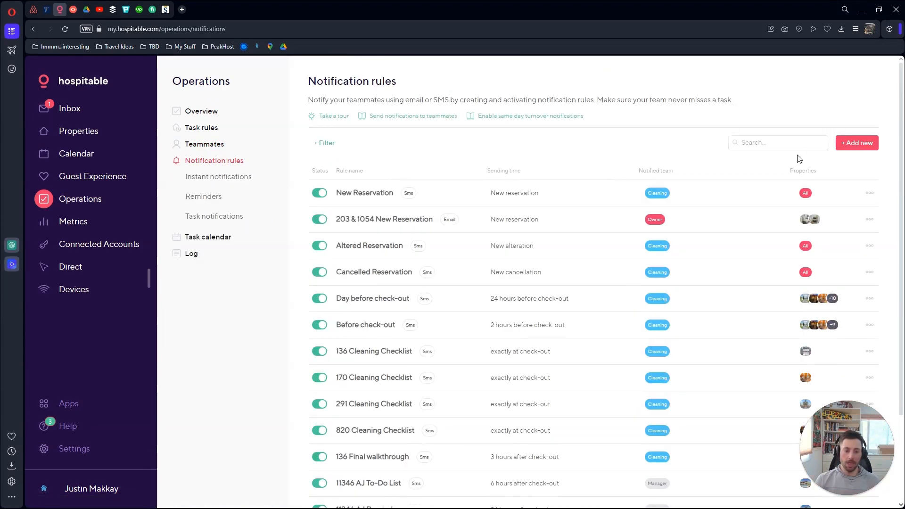
pyautogui.click(862, 142)
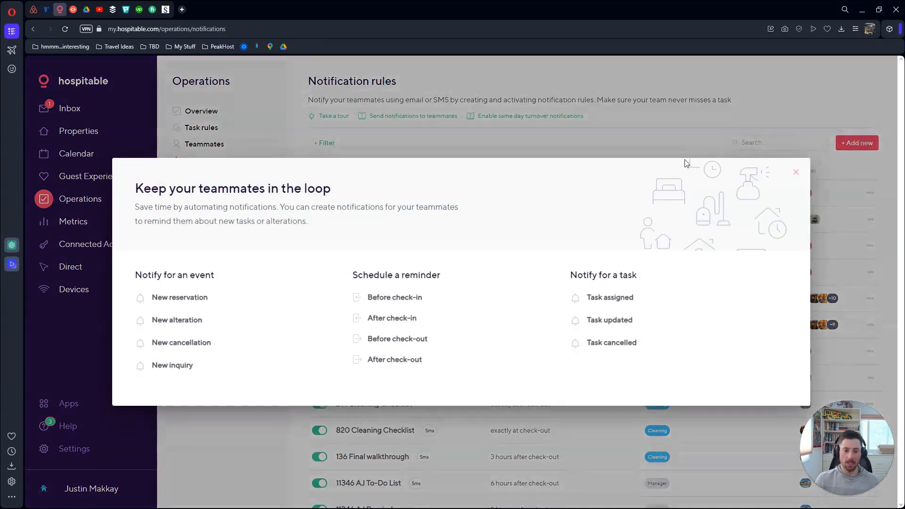
pyautogui.click(186, 300)
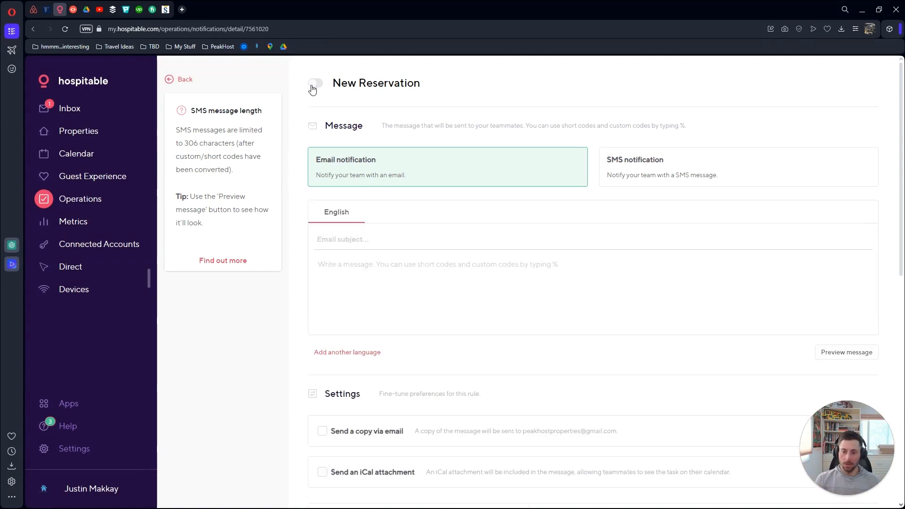
pyautogui.scroll(-3, 340, 155)
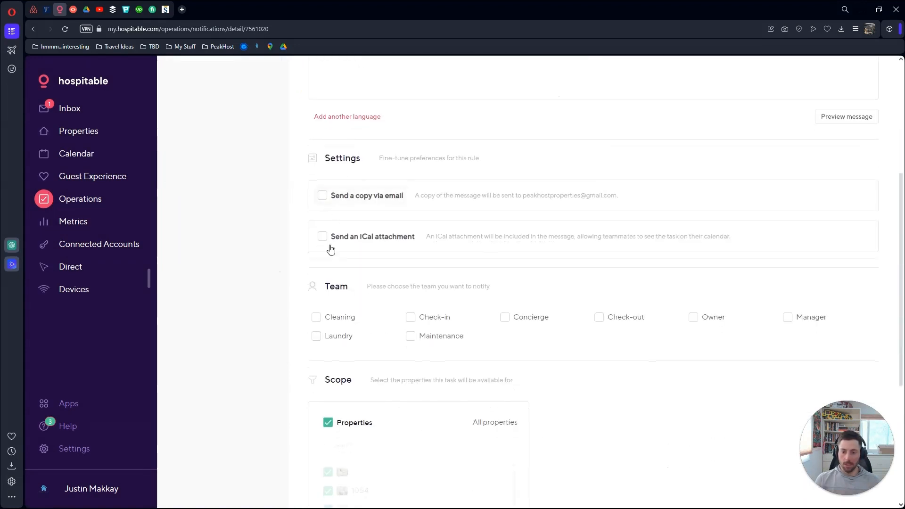
pyautogui.click(322, 317)
pyautogui.scroll(-4, 328, 292)
pyautogui.click(328, 234)
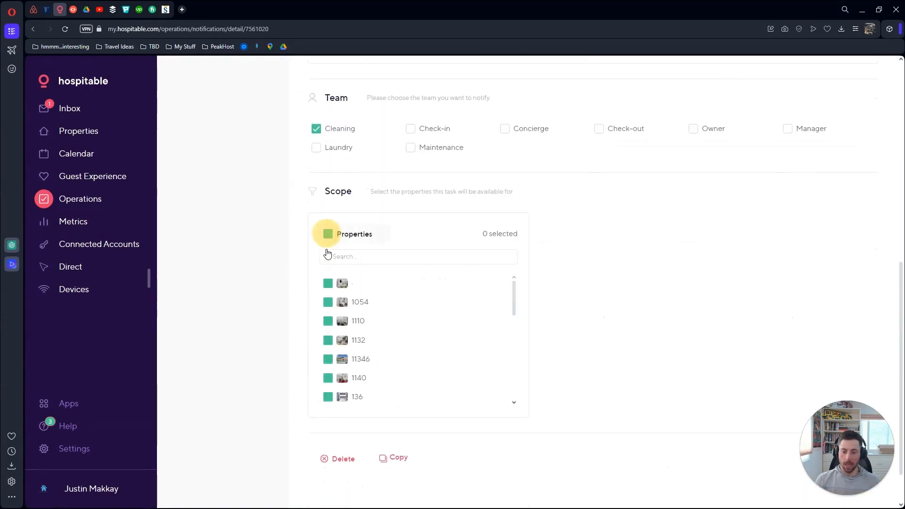
pyautogui.click(328, 302)
# Write the message 'Hey there, new booking! %check_in_day_of_month%' using the short code
pyautogui.scroll(9, 599, 257)
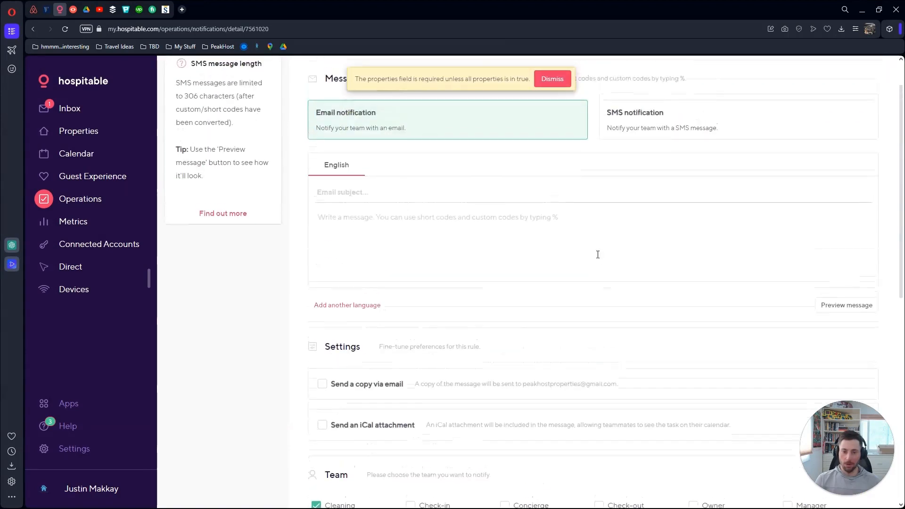
pyautogui.click(508, 268)
pyautogui.write('Hey there, new booking!@')
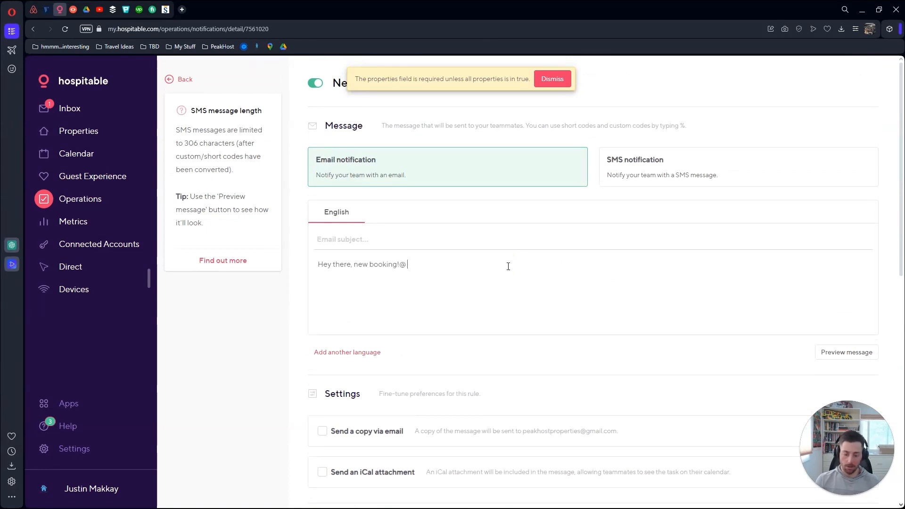
pyautogui.press('BackSpace')
pyautogui.write('S')
pyautogui.press('BackSpace')
pyautogui.write('%')
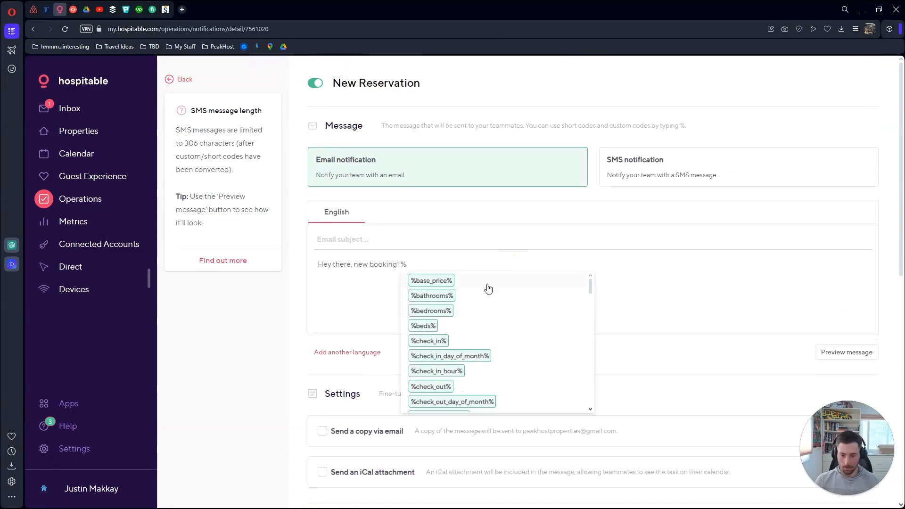
pyautogui.click(464, 357)
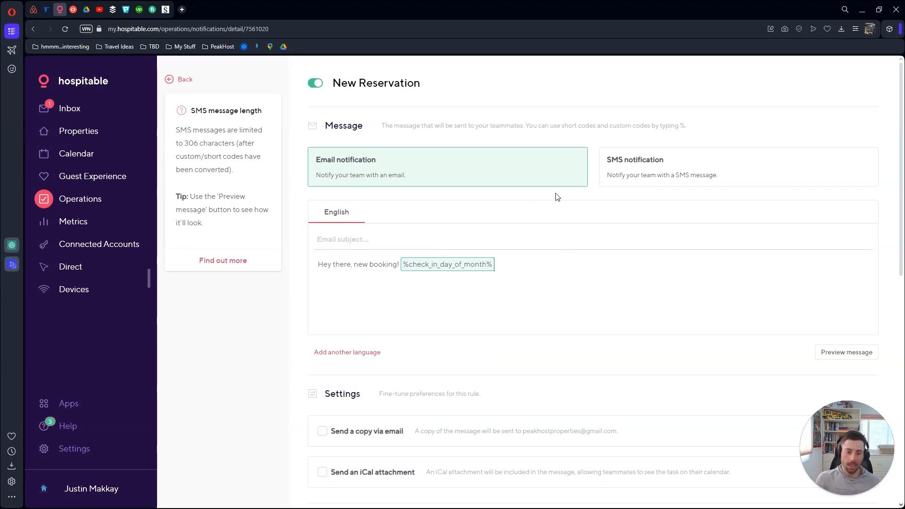
# Send the notification by SMS and switch the rule off
pyautogui.click(631, 166)
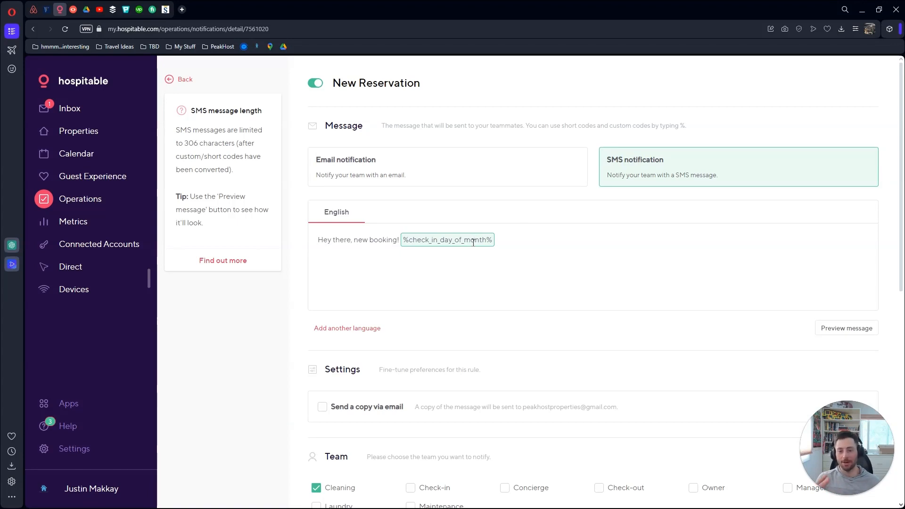
pyautogui.scroll(-1, 472, 243)
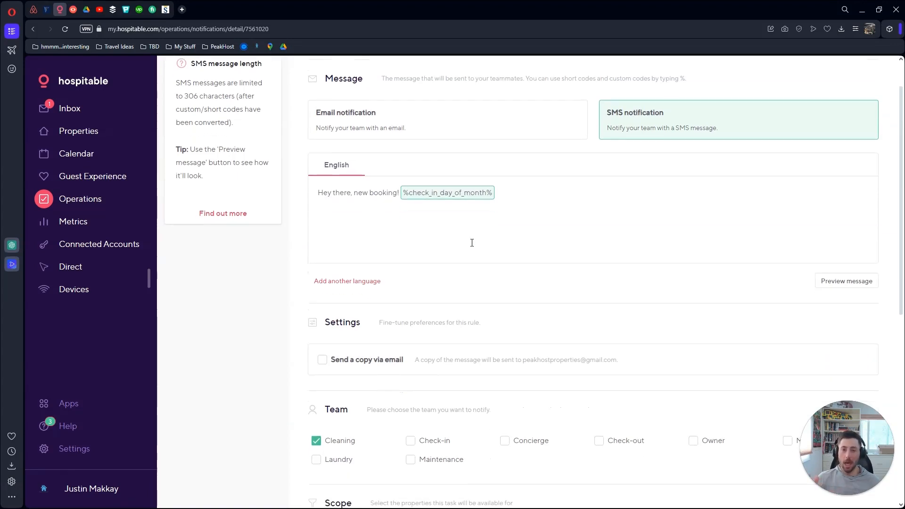
pyautogui.scroll(-4, 471, 242)
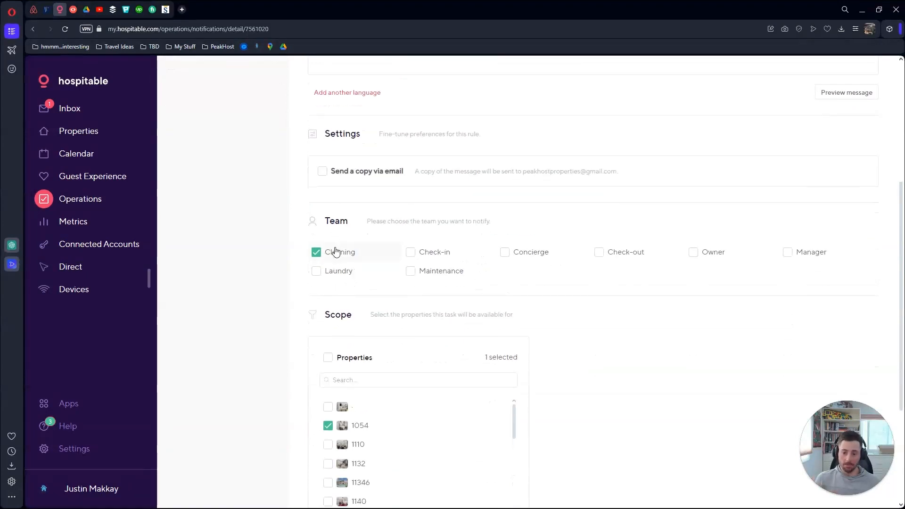
pyautogui.scroll(-1, 335, 249)
pyautogui.scroll(6, 369, 376)
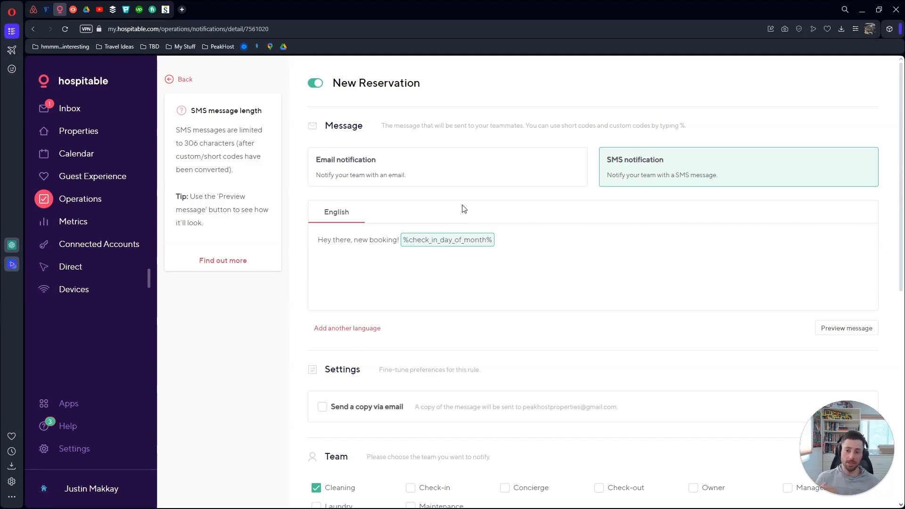
pyautogui.scroll(-7, 464, 209)
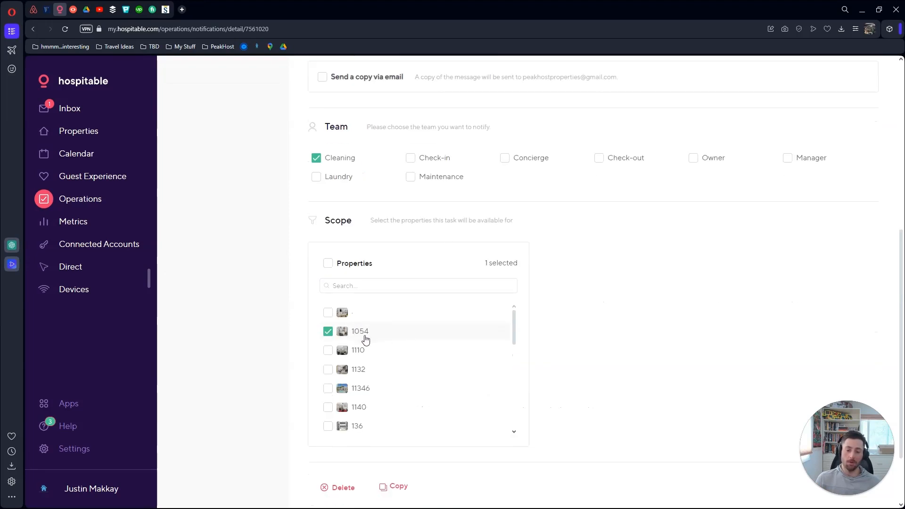
pyautogui.scroll(7, 446, 367)
pyautogui.click(313, 84)
# Return to notification rules, then show page 2 of the Teammates list
pyautogui.click(169, 79)
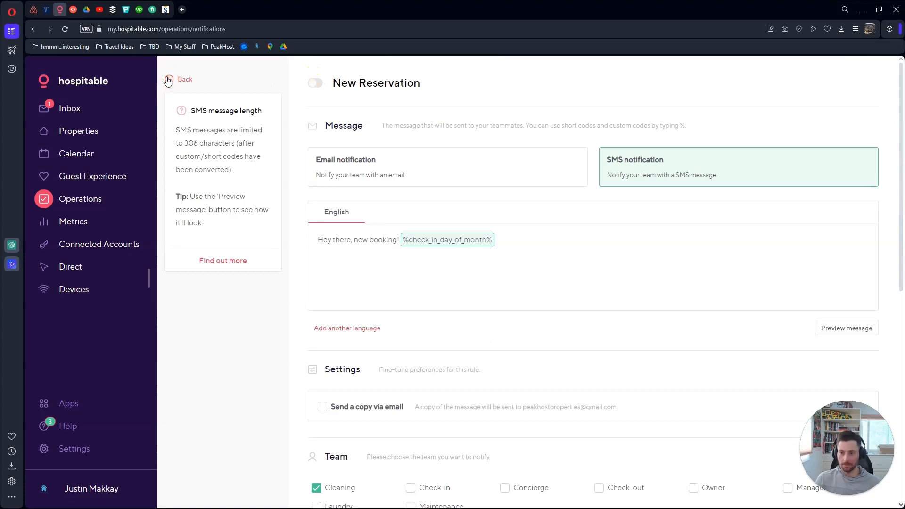
pyautogui.click(214, 145)
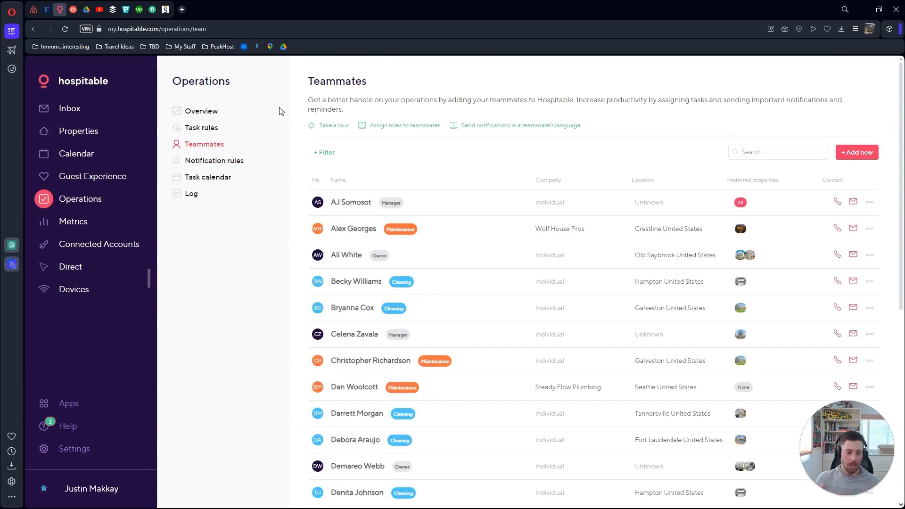
pyautogui.scroll(-2, 282, 121)
pyautogui.scroll(-6, 281, 121)
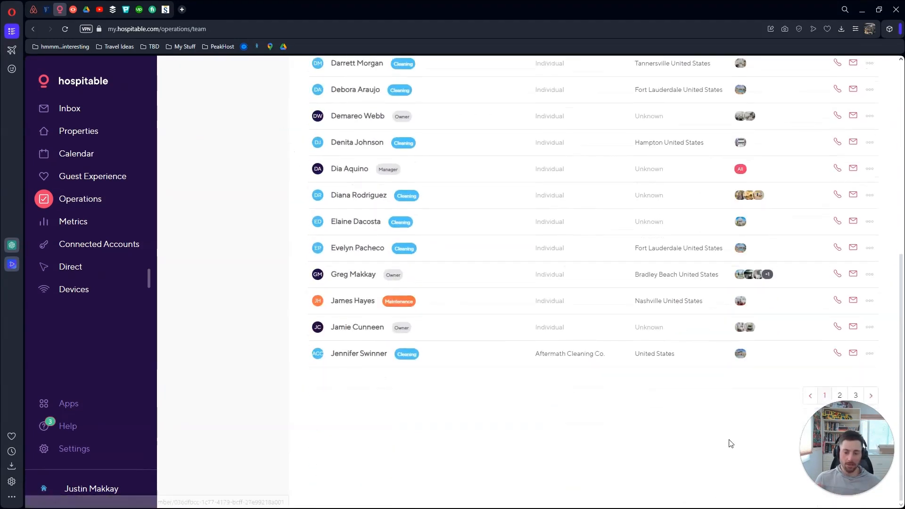
pyautogui.click(839, 395)
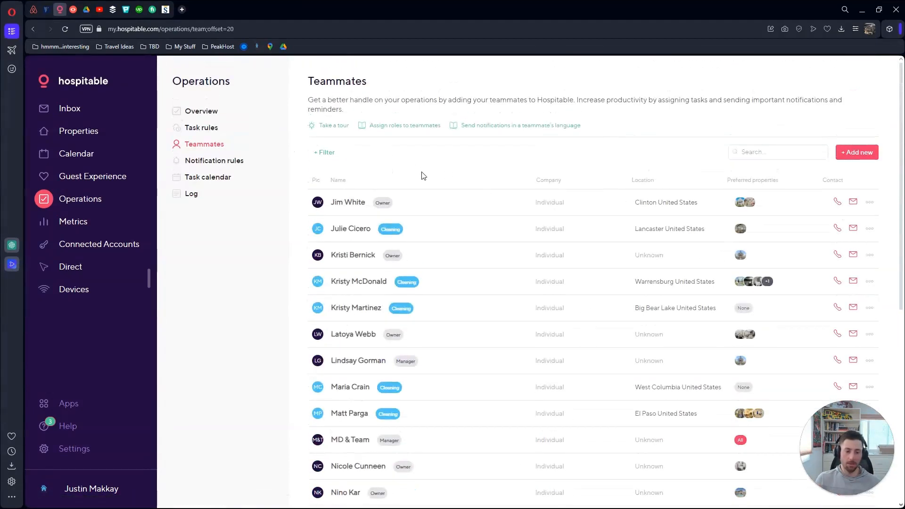
# Look over the second page of teammates, then reopen the Notification rules list
pyautogui.moveTo(750, 203)
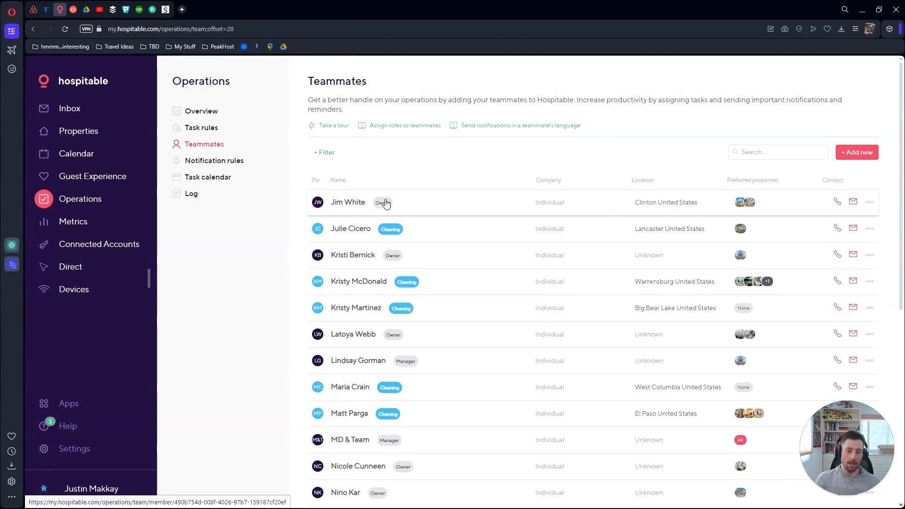
pyautogui.scroll(-4, 406, 245)
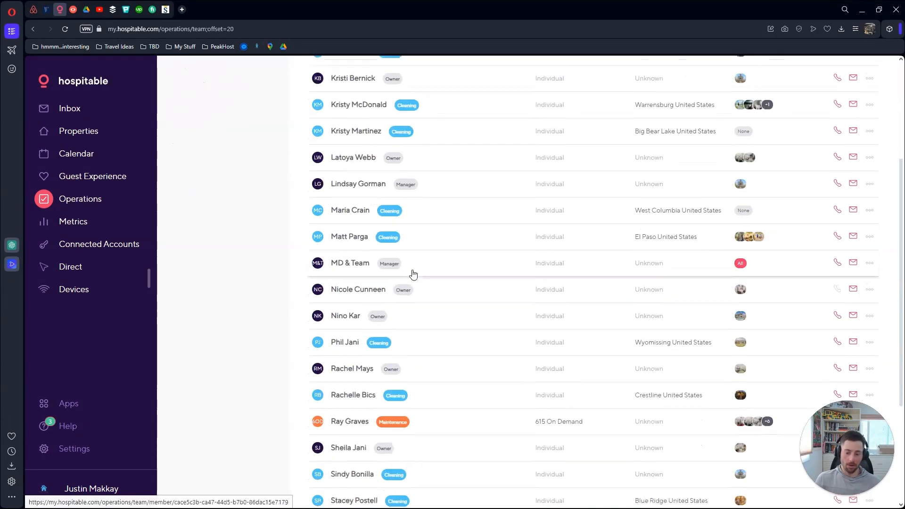
pyautogui.scroll(4, 417, 299)
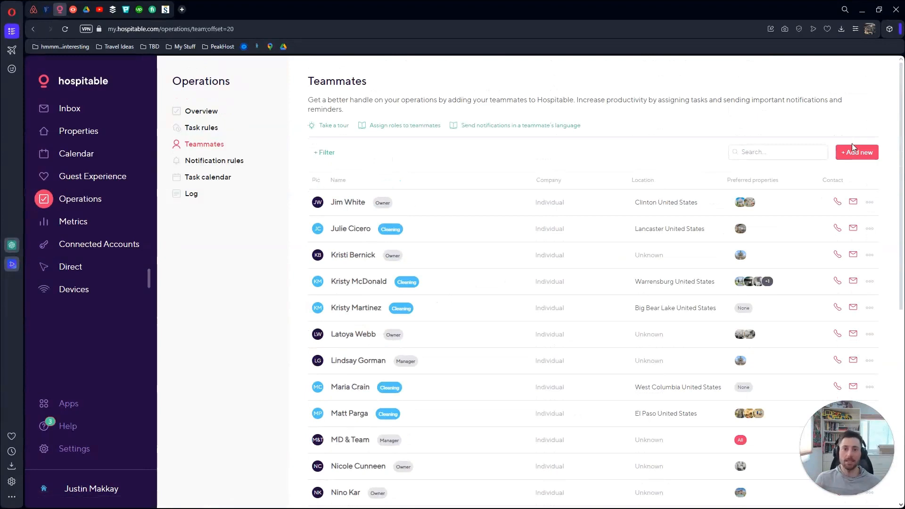
pyautogui.click(196, 163)
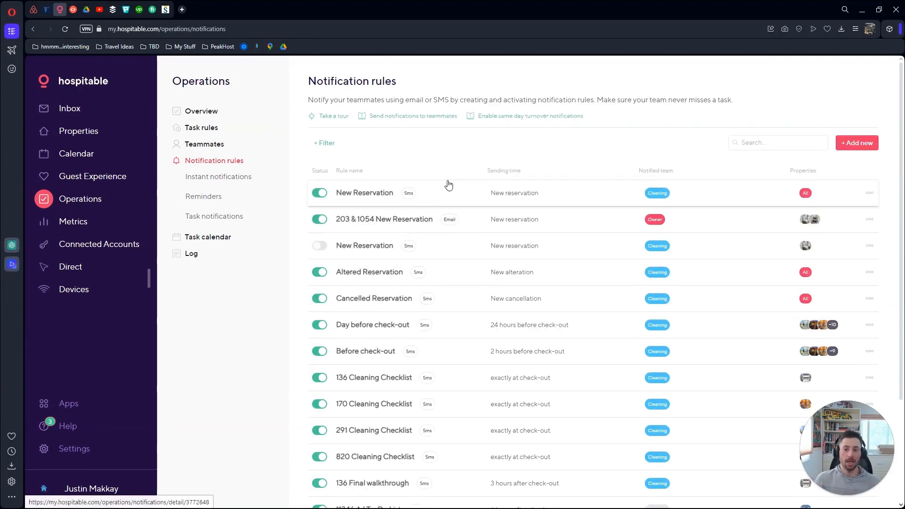
pyautogui.scroll(-1, 453, 191)
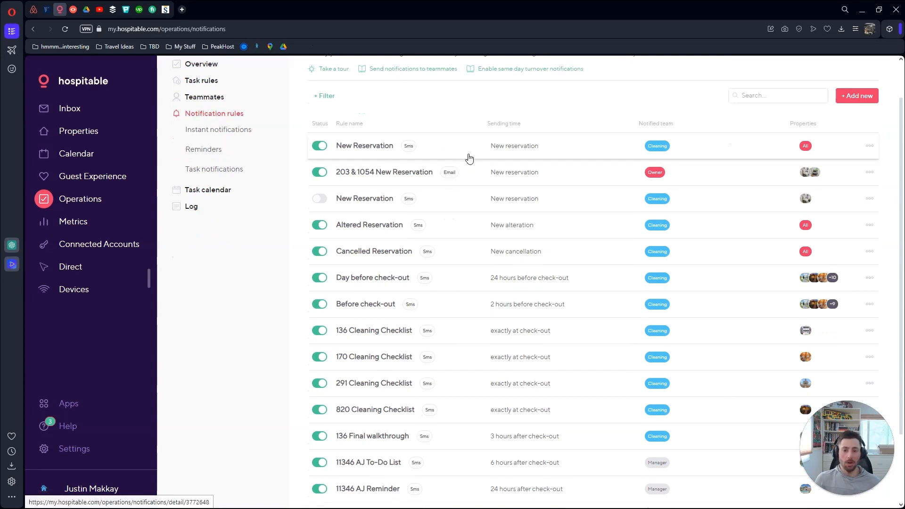
pyautogui.scroll(-1, 538, 156)
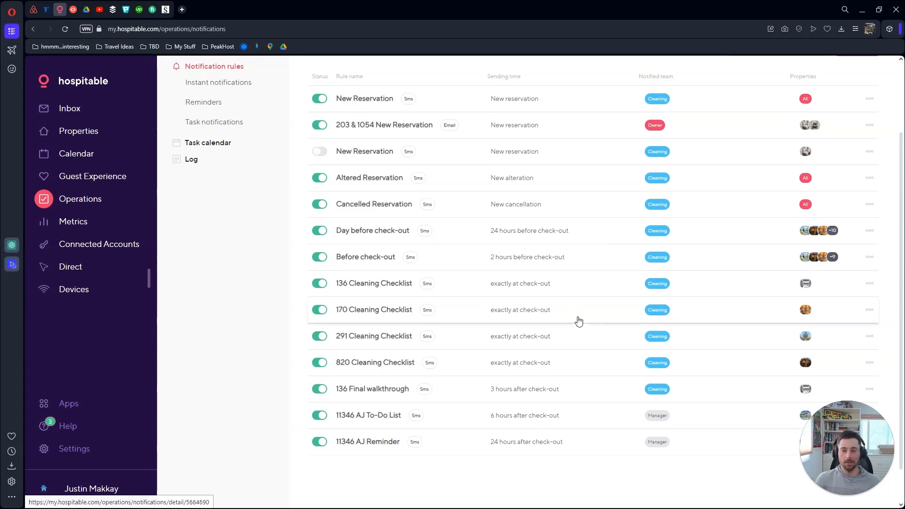
pyautogui.scroll(3, 578, 312)
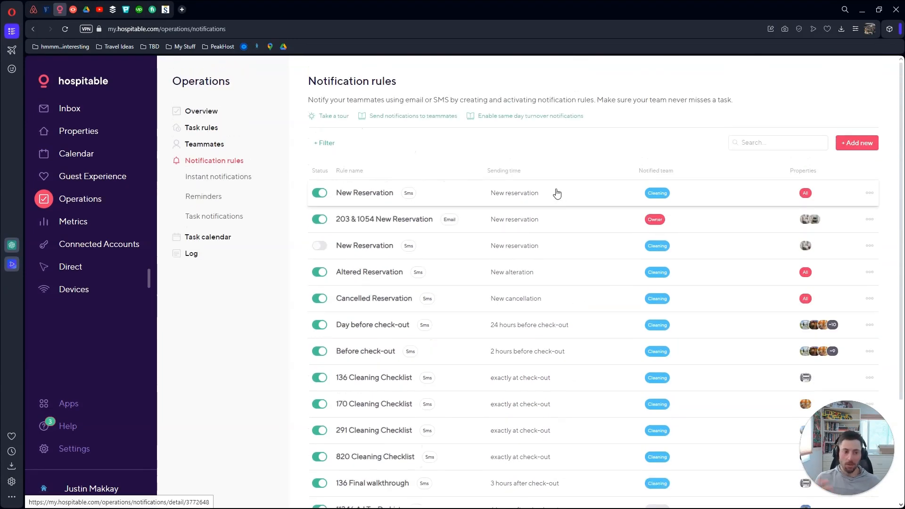
# Inspect the New Reservation rule's SMS message, Cleaning team and scope, then go to Task calendar
pyautogui.click(556, 193)
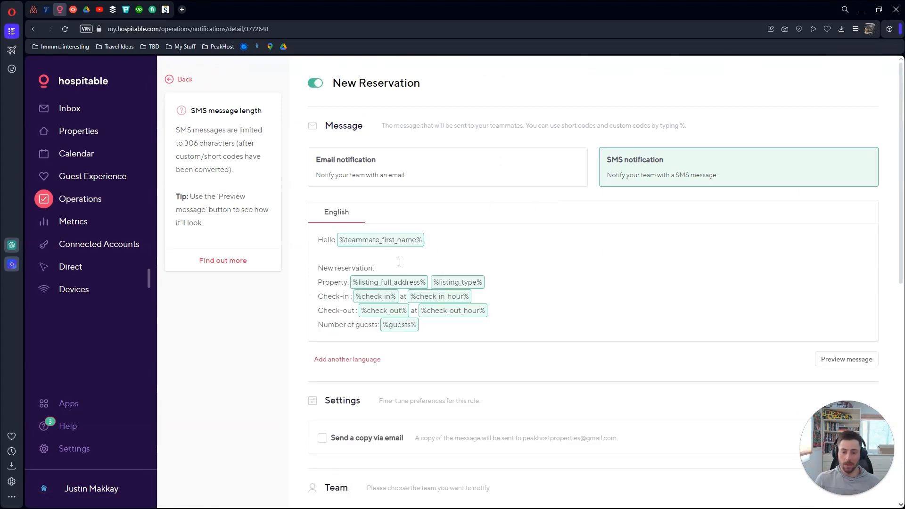
pyautogui.scroll(-1, 391, 249)
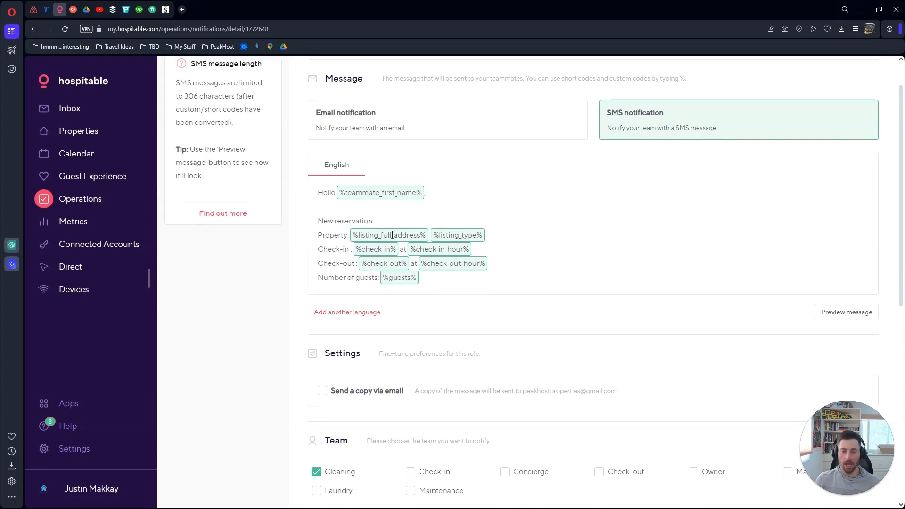
pyautogui.scroll(-1, 448, 227)
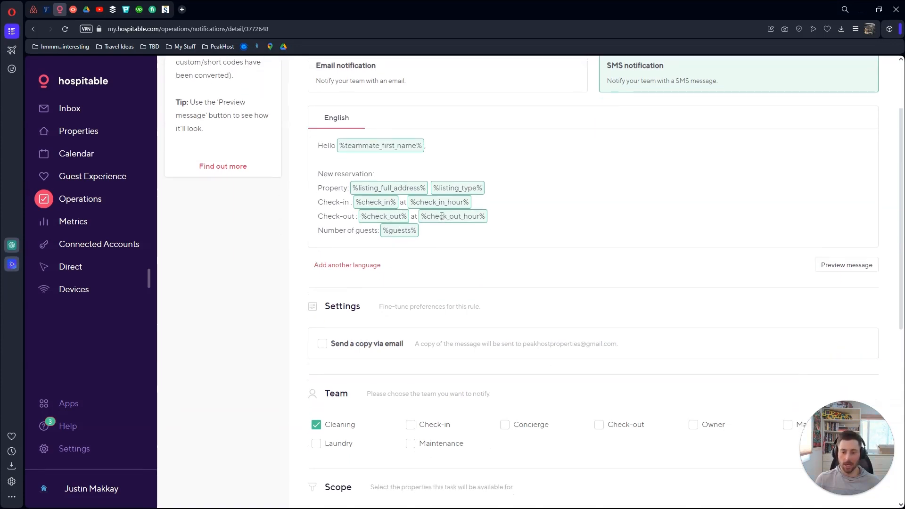
pyautogui.scroll(-1, 410, 207)
pyautogui.scroll(3, 410, 210)
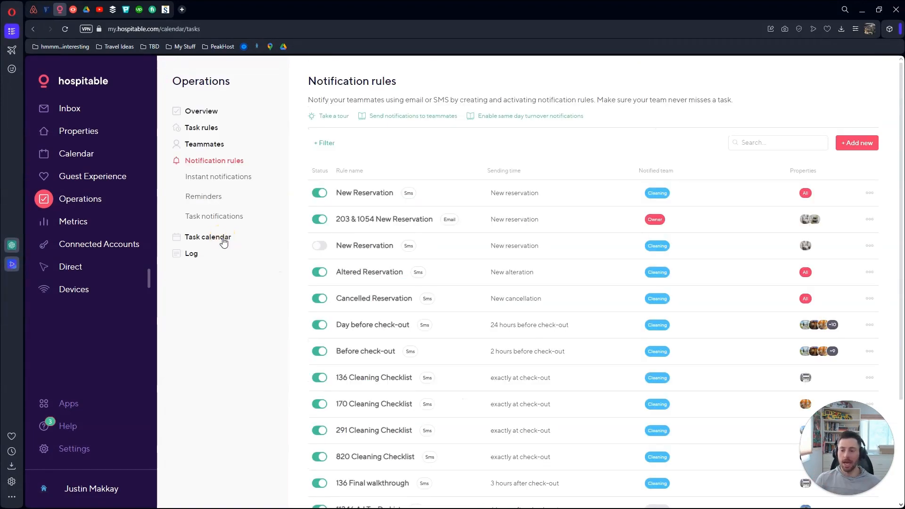
pyautogui.click(224, 243)
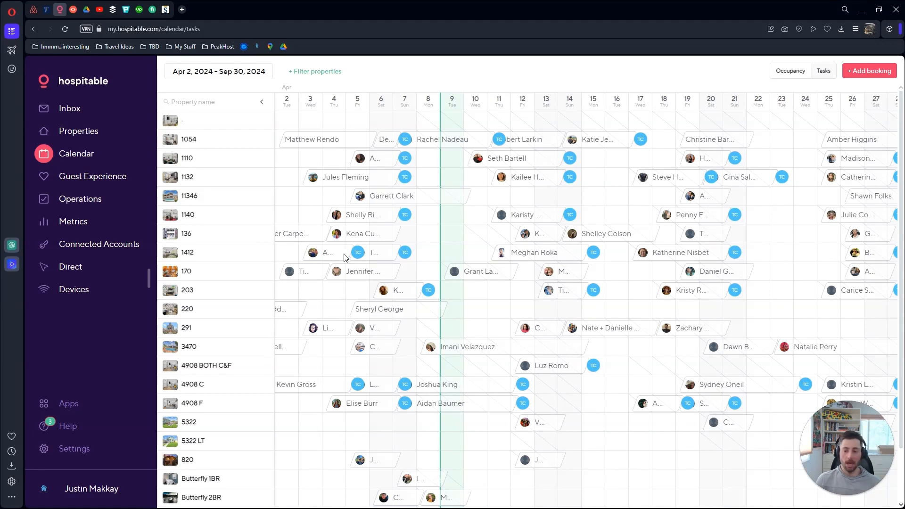
# Look over the task calendar, then view Metrics: $88,356.61 revenue from 120 reservations
pyautogui.scroll(-2, 415, 255)
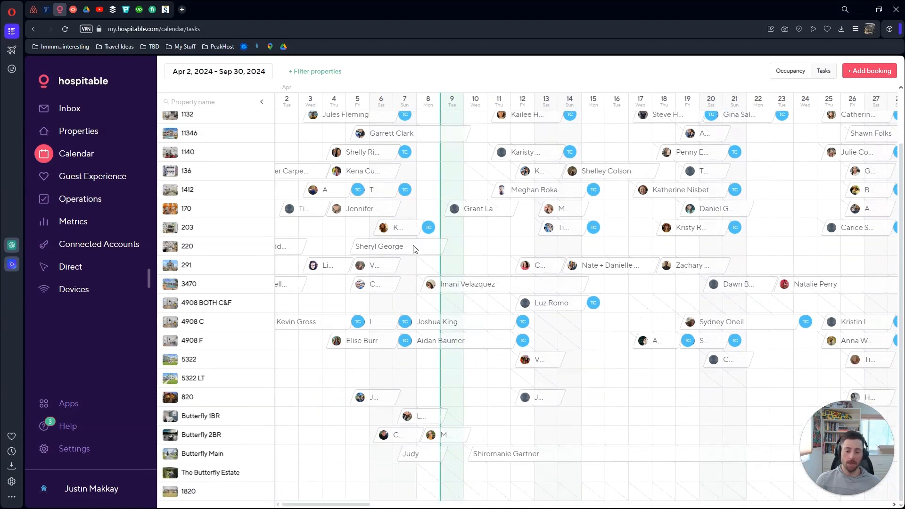
pyautogui.scroll(2, 406, 325)
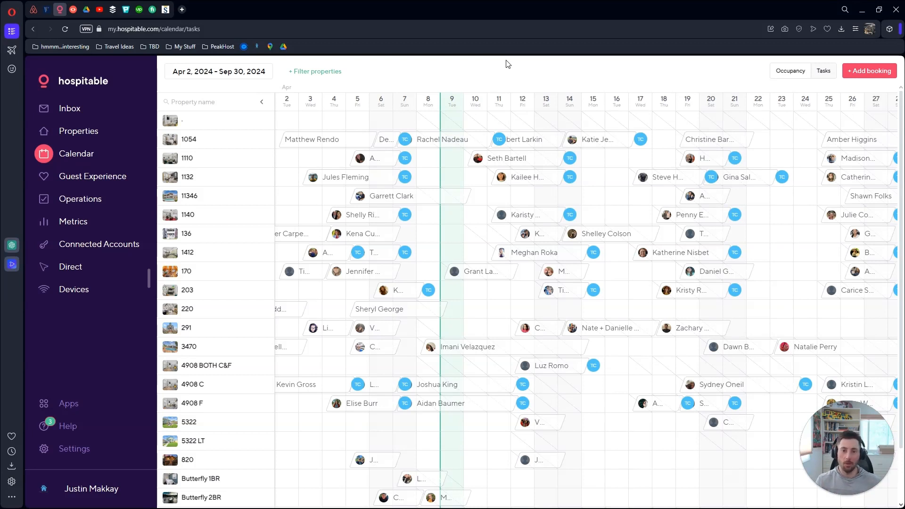
pyautogui.click(78, 225)
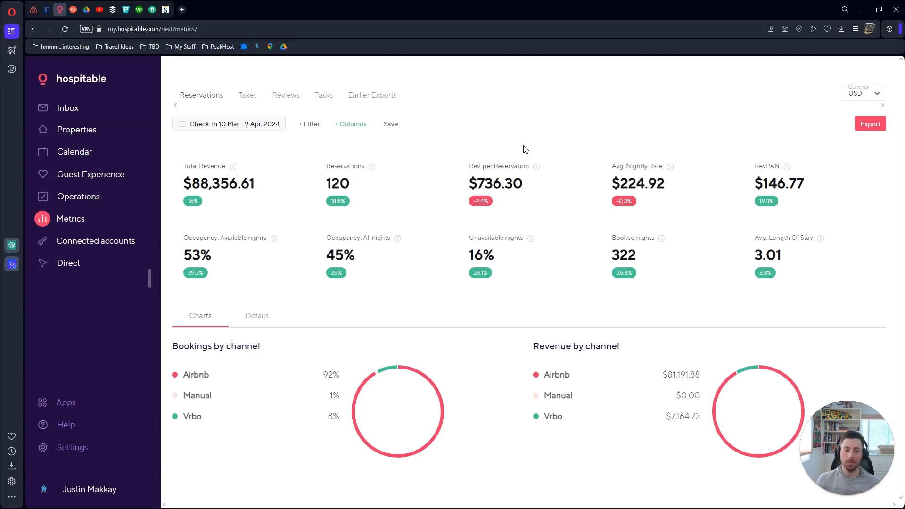
# Read the Booked nights info tip, then go to Connected Accounts
pyautogui.moveTo(663, 241)
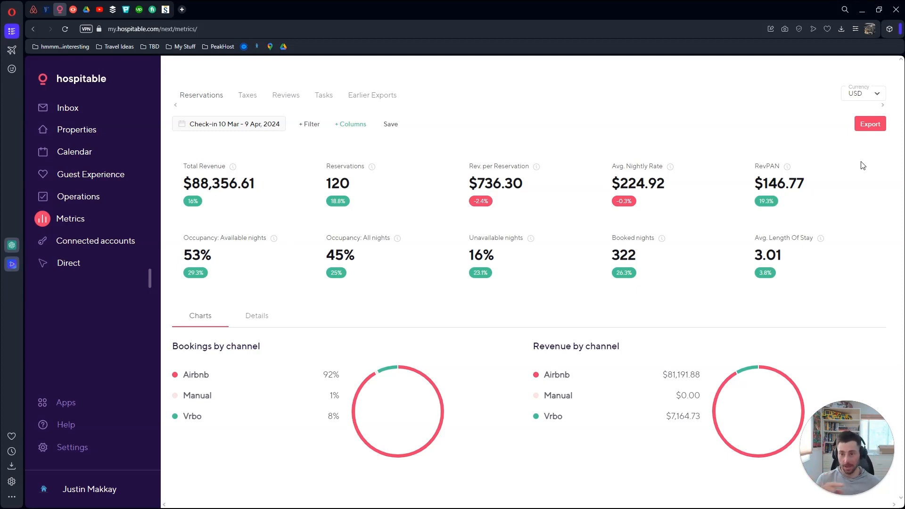
pyautogui.click(90, 242)
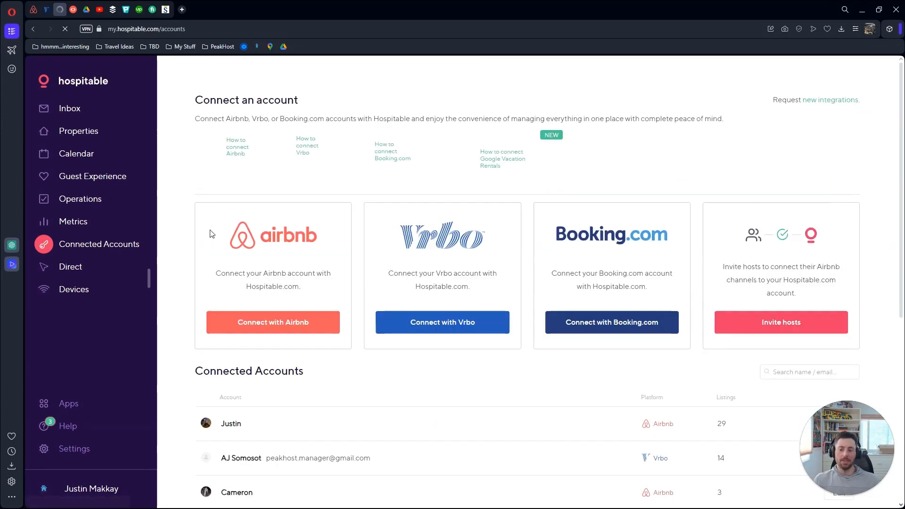
# Leave Connected Accounts for the Direct page showing the live book.peakhost.hospitable.rentals site
pyautogui.scroll(-3, 203, 244)
pyautogui.scroll(-3, 201, 242)
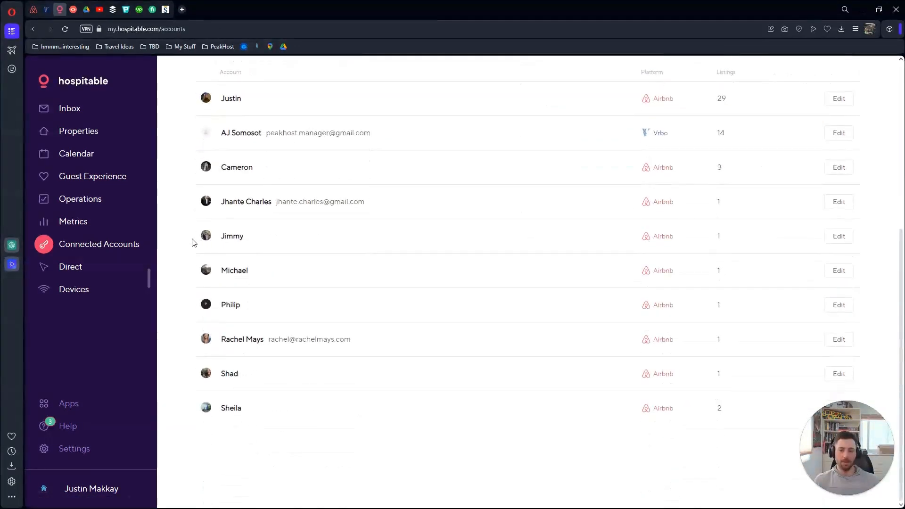
pyautogui.scroll(6, 186, 244)
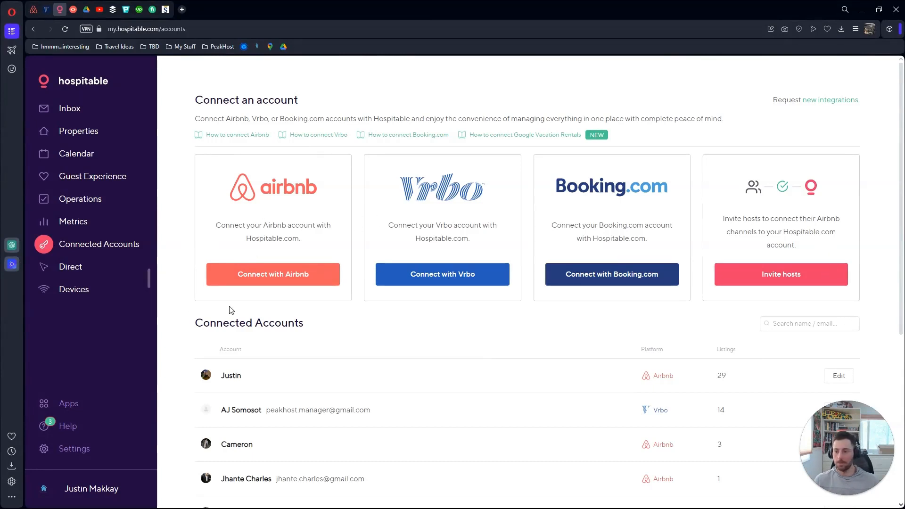
pyautogui.click(71, 268)
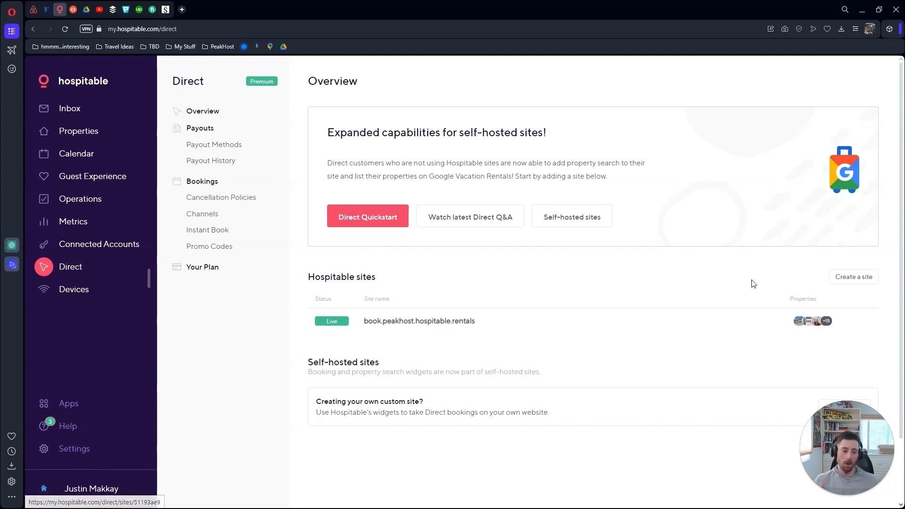
# Open the book.peakhost.hospitable.rentals site settings and review its Domain and Design pages
pyautogui.click(449, 329)
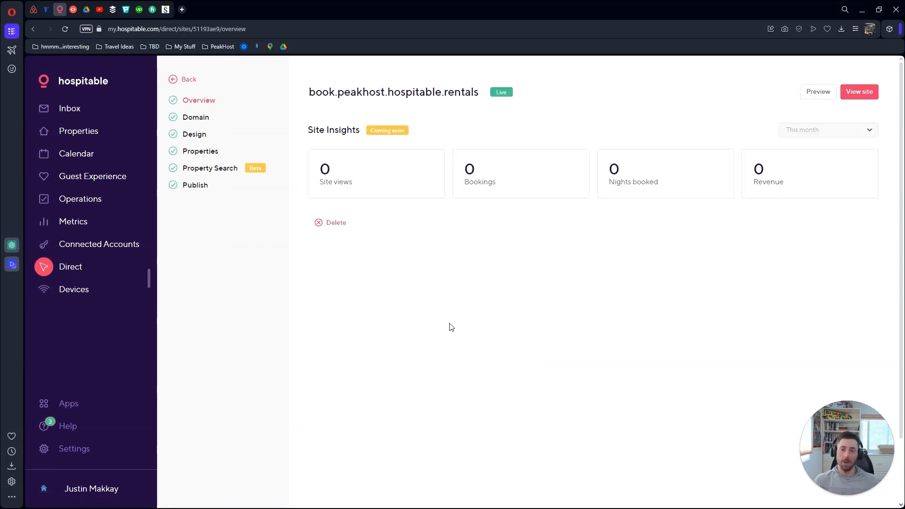
pyautogui.click(204, 117)
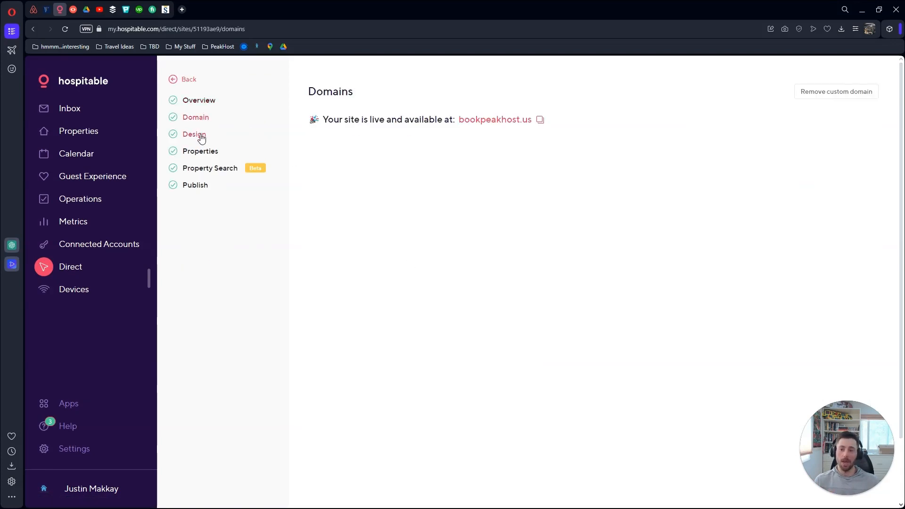
pyautogui.click(200, 135)
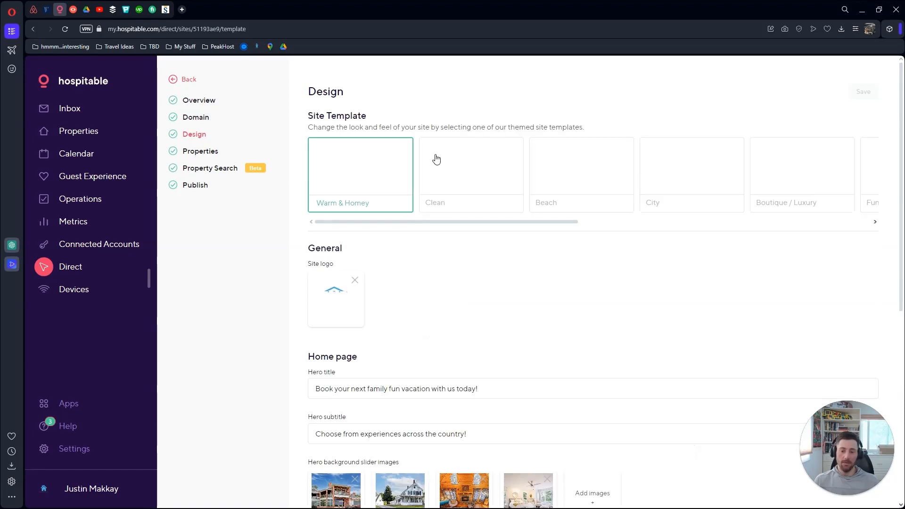
pyautogui.scroll(-3, 299, 167)
pyautogui.scroll(-5, 298, 168)
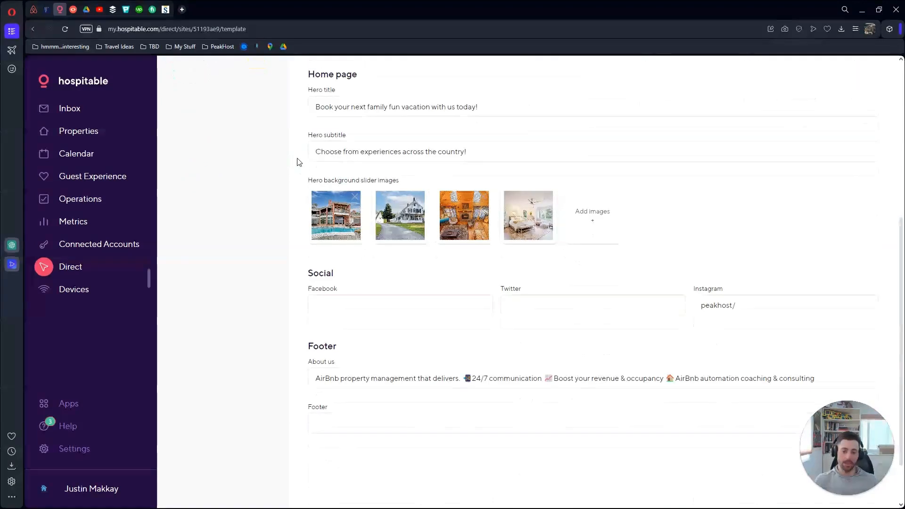
pyautogui.scroll(8, 297, 188)
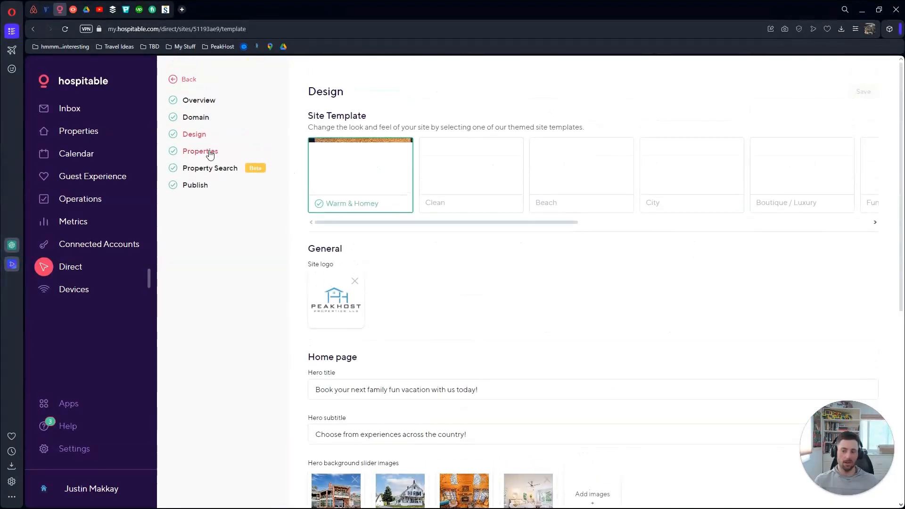
# Check the site's showcased Properties and Publish status, ending back on Domain
pyautogui.click(211, 152)
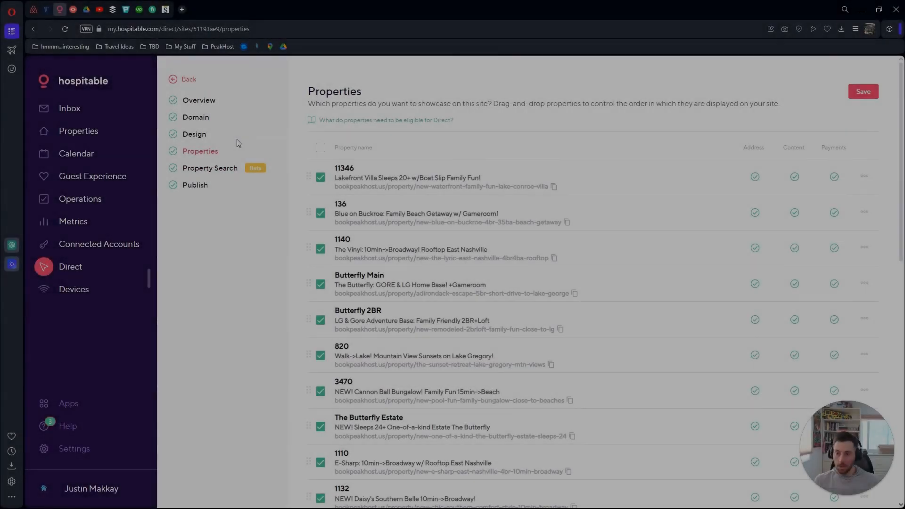
pyautogui.scroll(-1, 291, 147)
pyautogui.scroll(1, 292, 150)
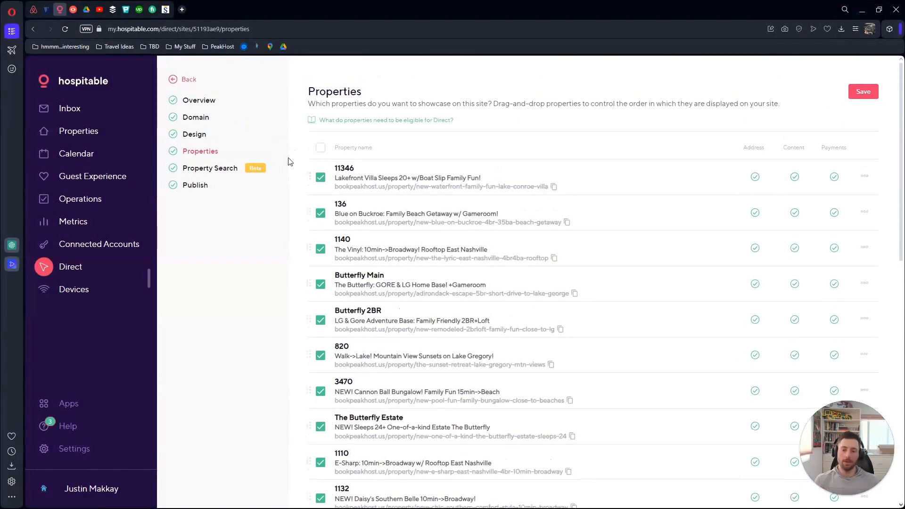
pyautogui.click(193, 186)
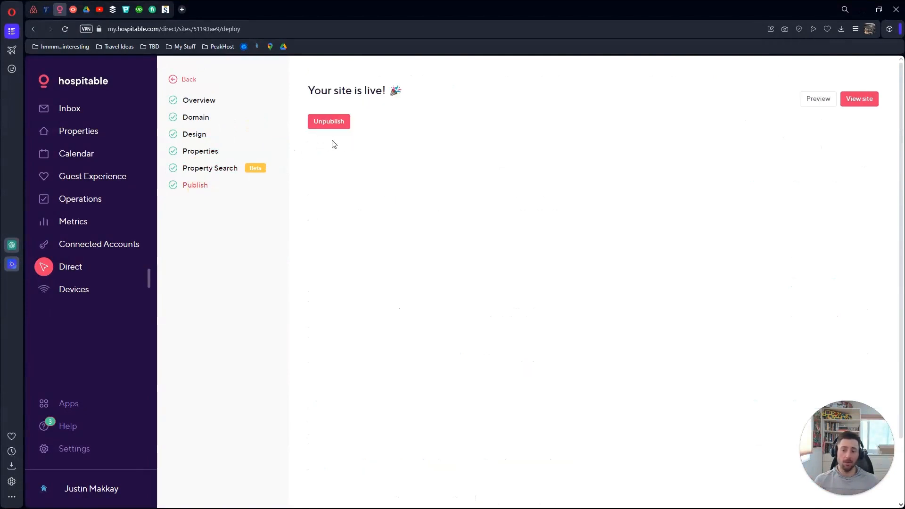
pyautogui.click(188, 118)
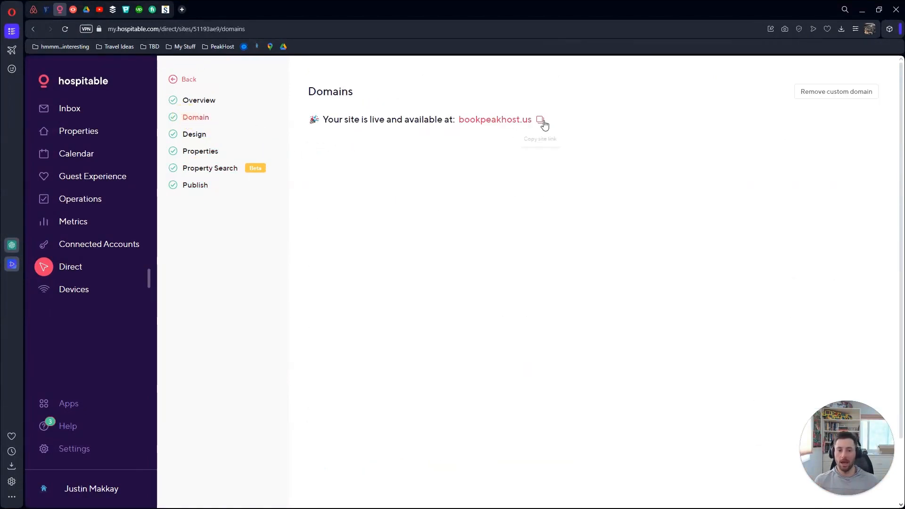
# Open the live site bookpeakhost.us in a new tab and browse its home page
pyautogui.click(503, 123)
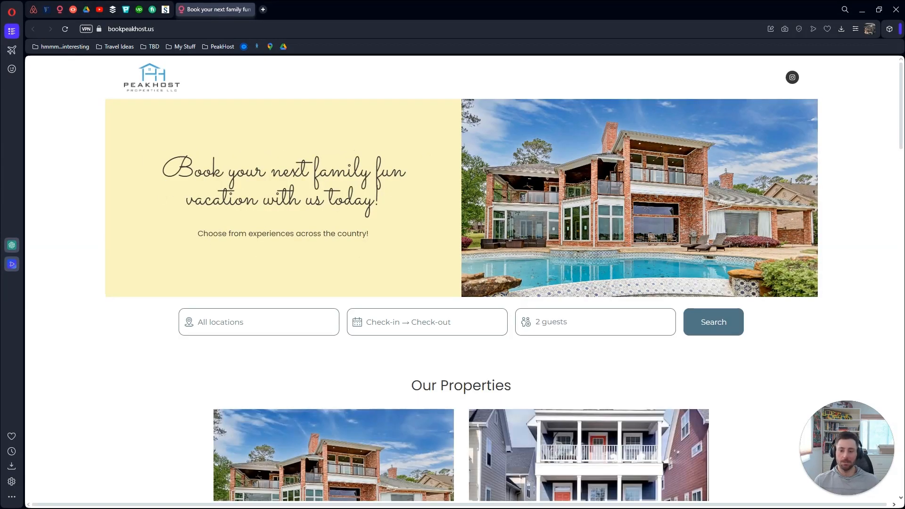
pyautogui.scroll(-4, 841, 251)
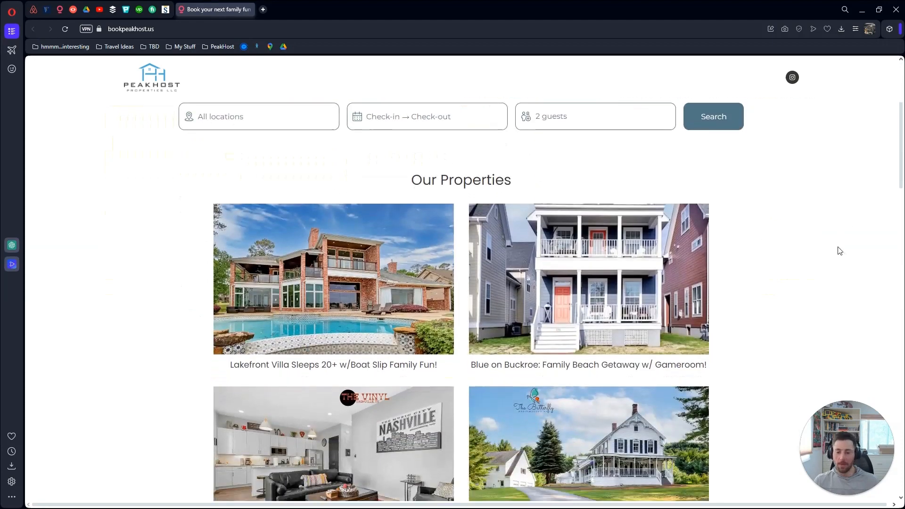
pyautogui.scroll(-2, 834, 245)
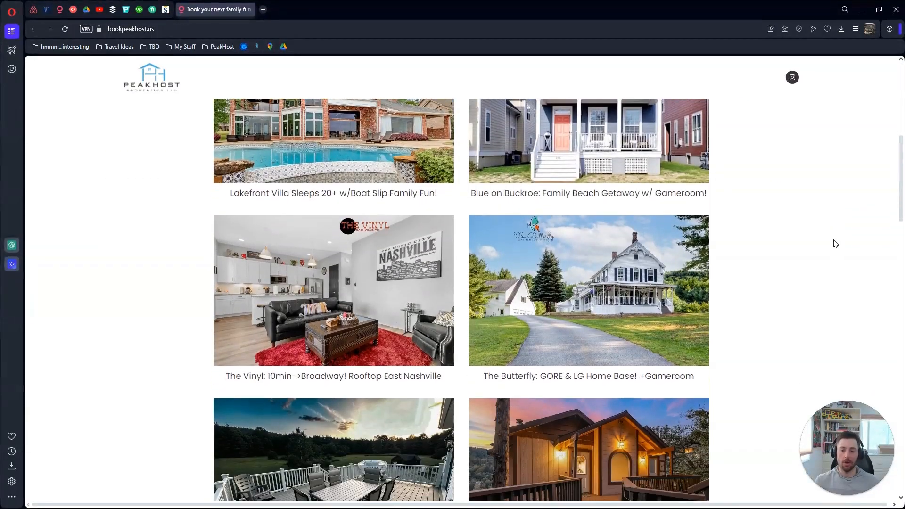
pyautogui.scroll(-1, 832, 244)
# Open The Vinyl property page down to its April 2024 availability calendar and map
pyautogui.click(320, 249)
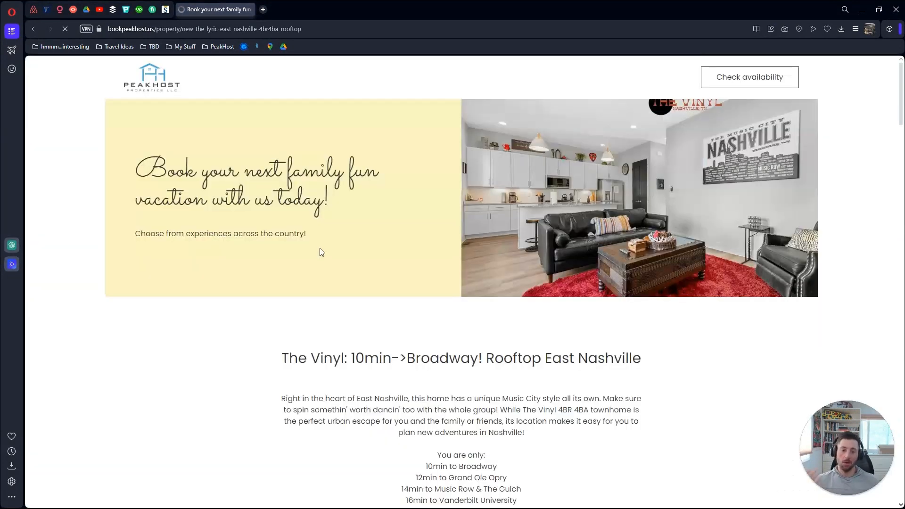
pyautogui.scroll(-1, 387, 267)
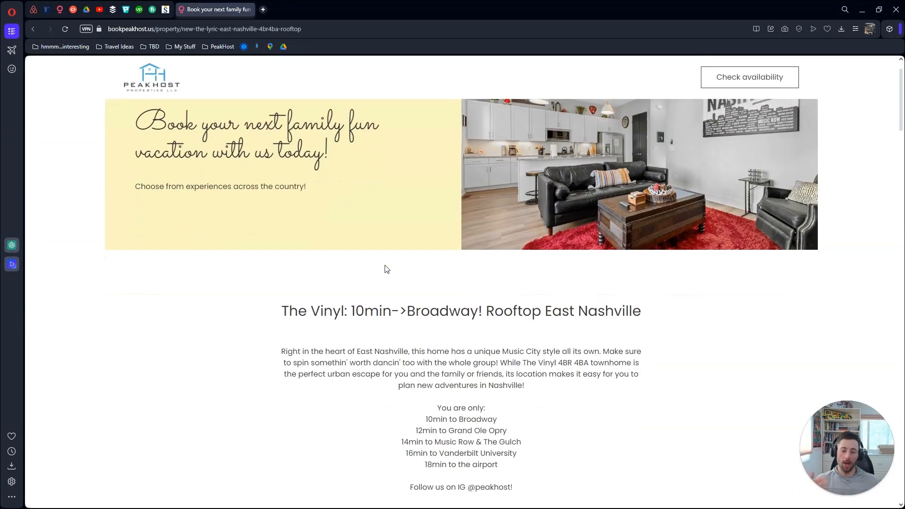
pyautogui.scroll(-8, 304, 304)
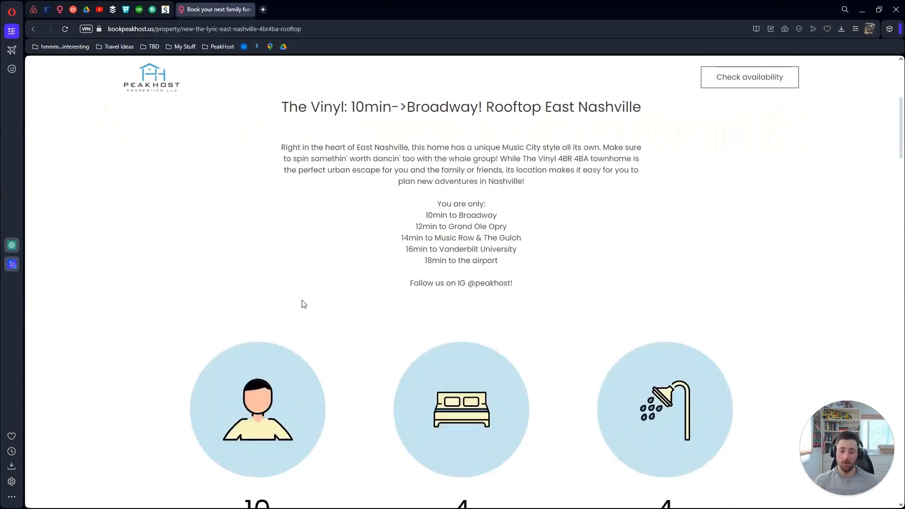
pyautogui.scroll(-13, 304, 304)
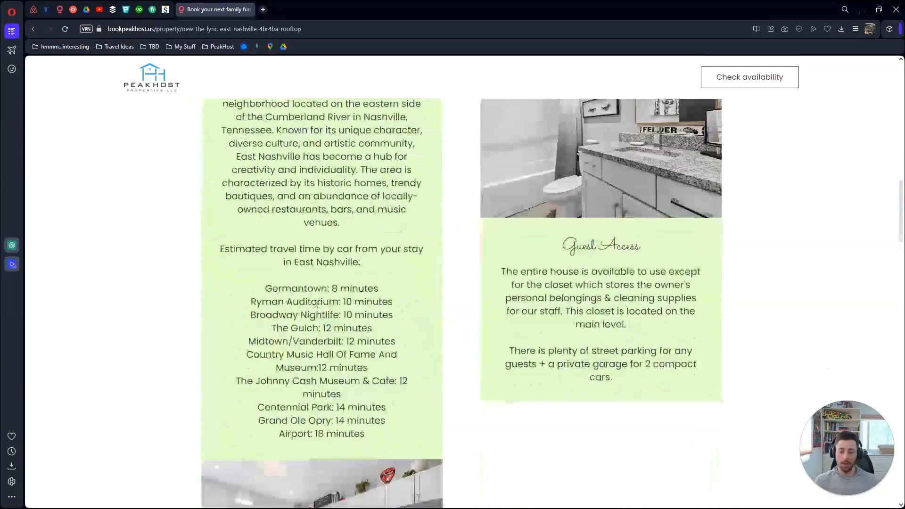
pyautogui.scroll(-13, 316, 304)
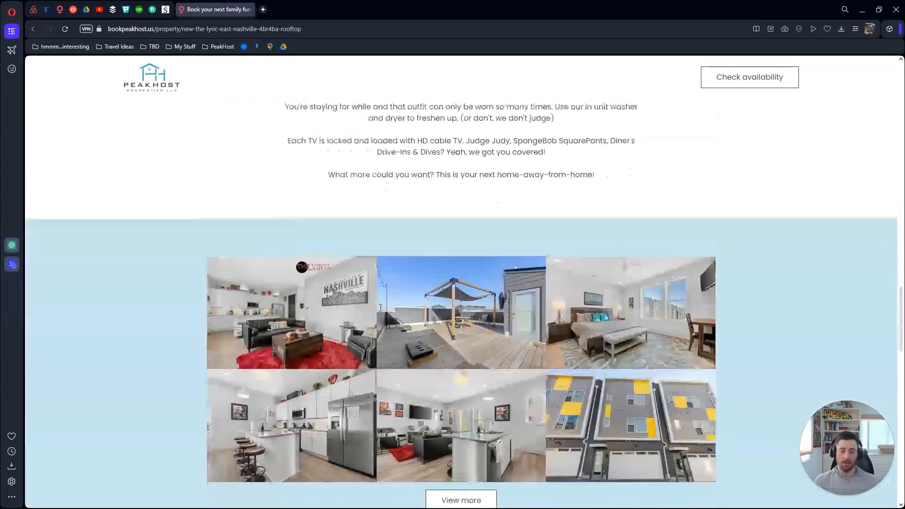
pyautogui.scroll(-15, 380, 307)
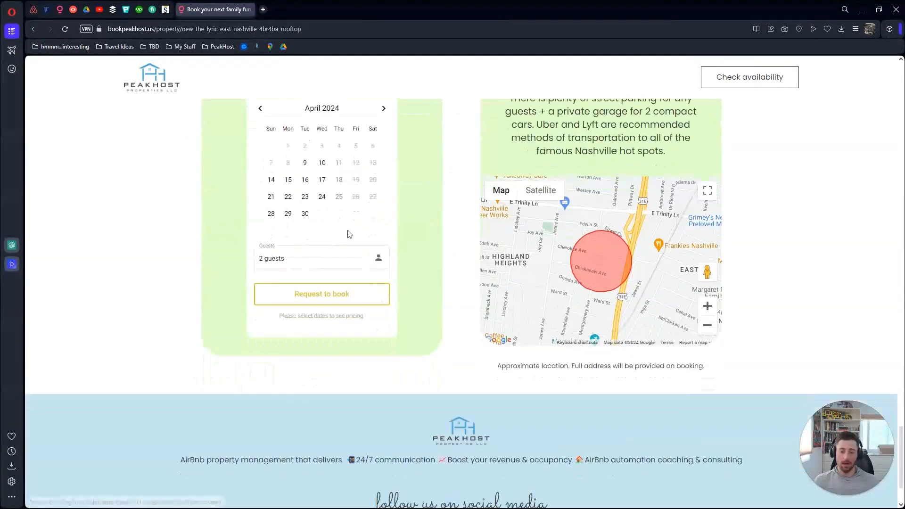
# Pick April 21–24 for The Vinyl to see the $636.46 total, then return to Hospitable
pyautogui.click(271, 196)
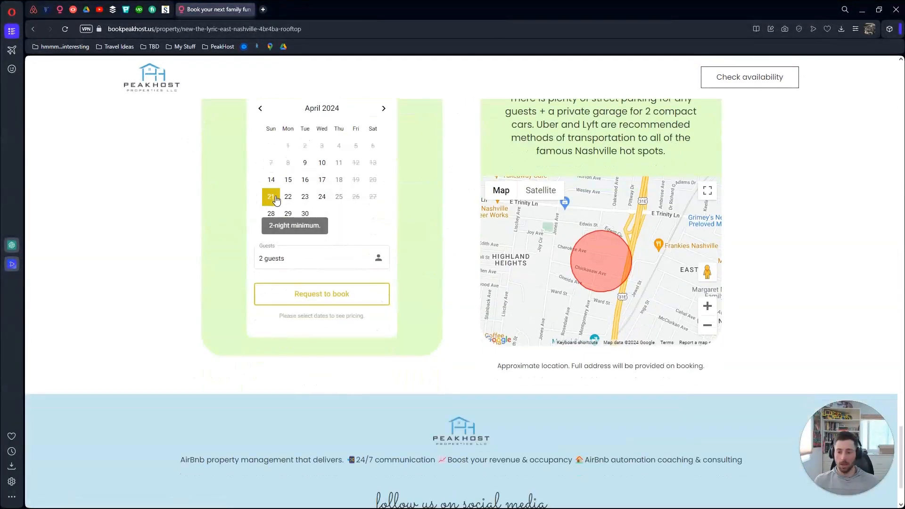
pyautogui.click(322, 197)
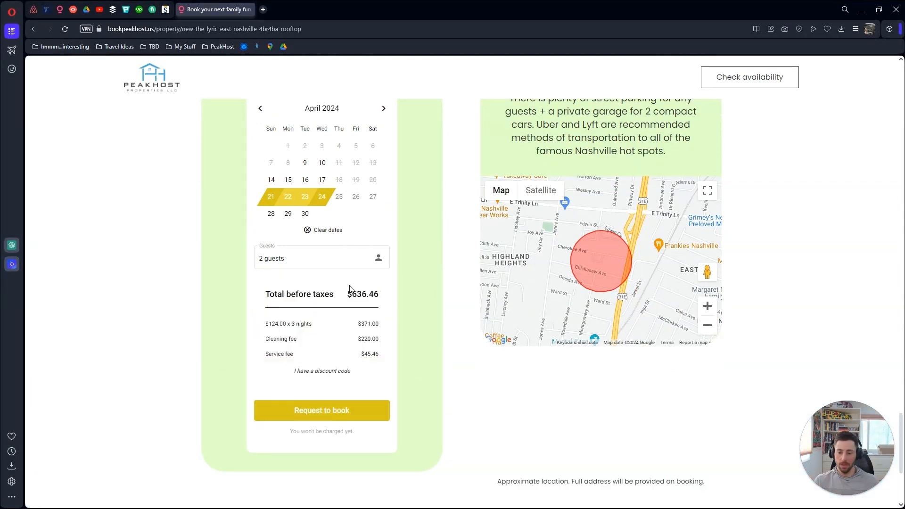
pyautogui.scroll(1, 355, 340)
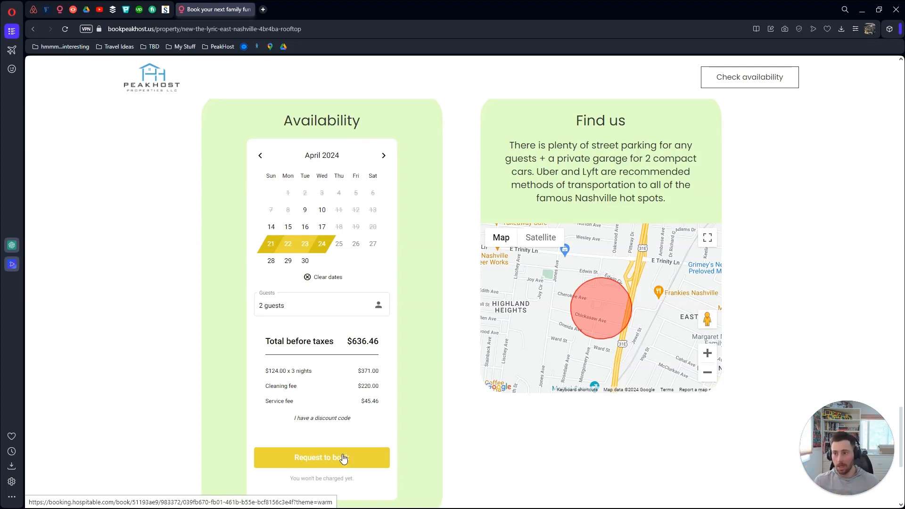
pyautogui.click(60, 11)
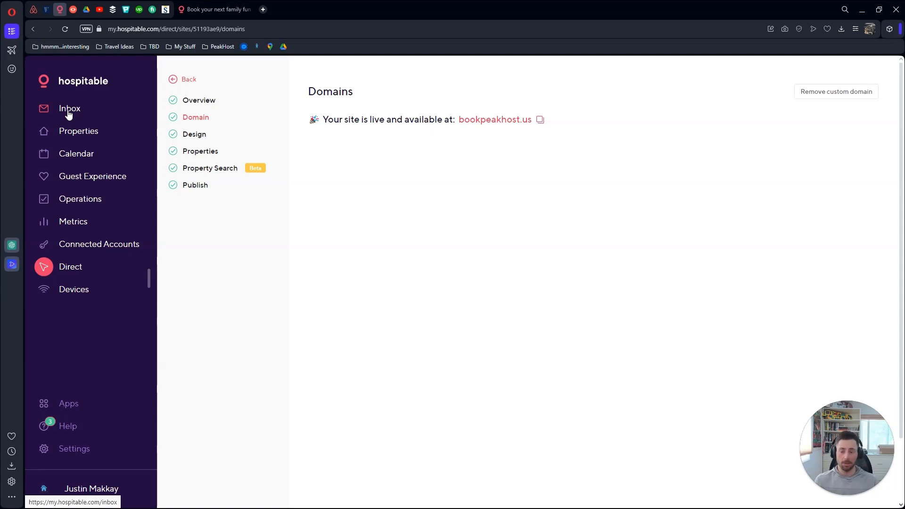
# View the Devices dashboard of 134 reservations' access codes and 14 devices, dismissing its walkthrough popup
pyautogui.click(79, 293)
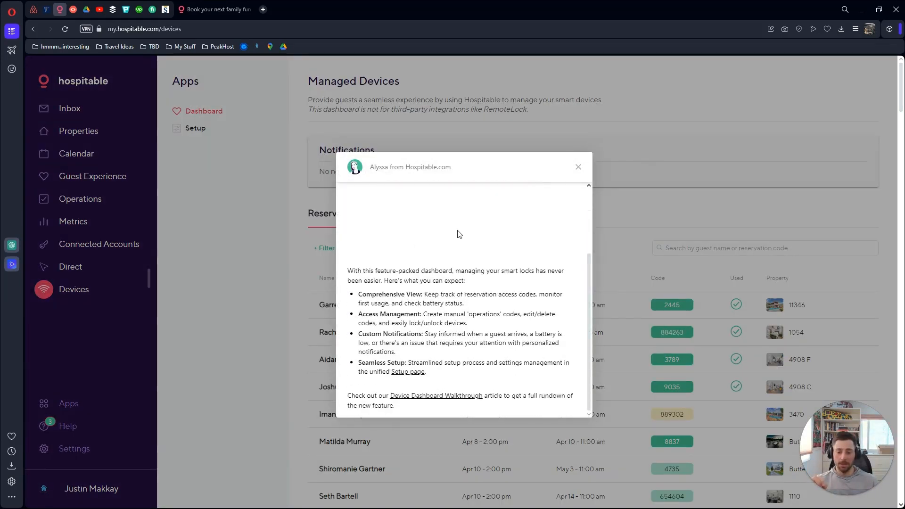
pyautogui.scroll(-4, 459, 234)
pyautogui.scroll(4, 459, 234)
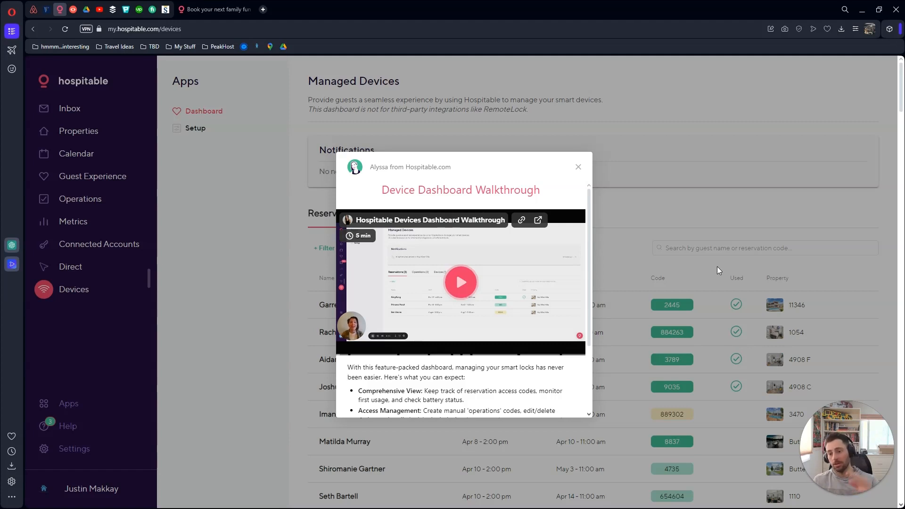
pyautogui.click(577, 169)
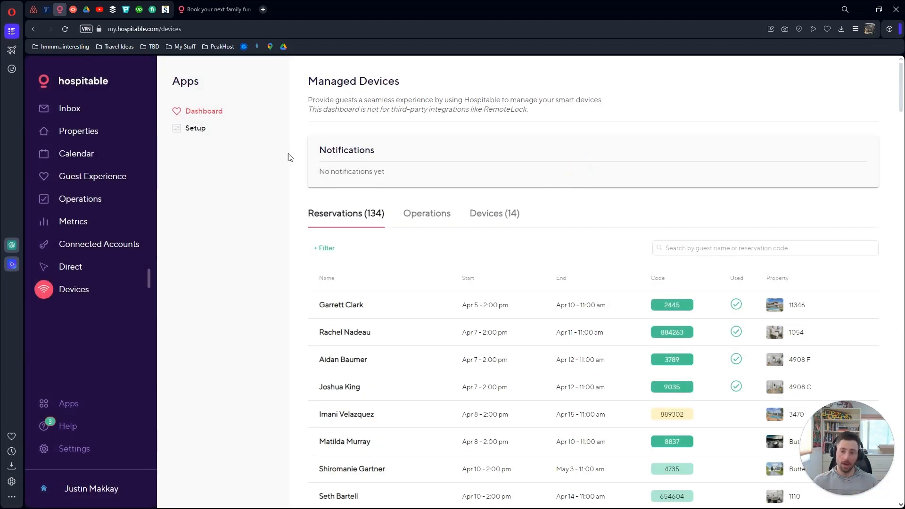
# Review the active team members under Settings > User Management, then switch to the Inbox
pyautogui.click(80, 449)
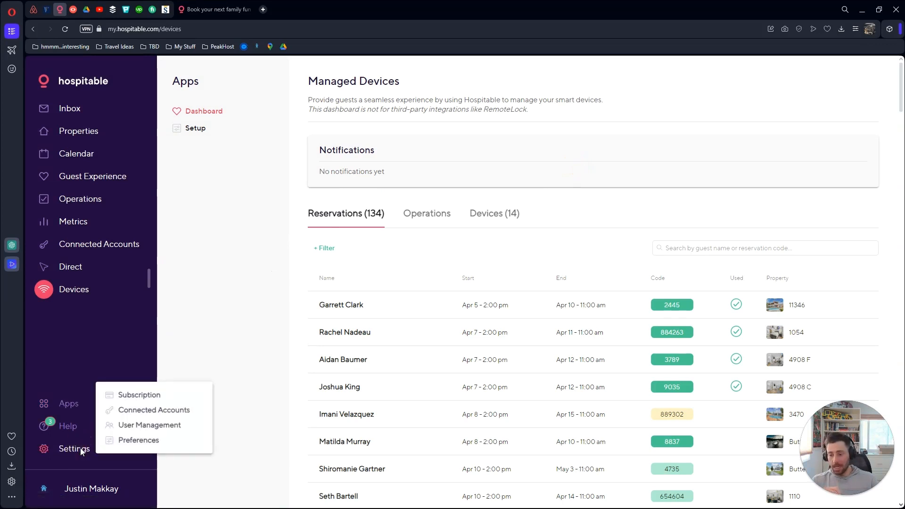
pyautogui.click(128, 427)
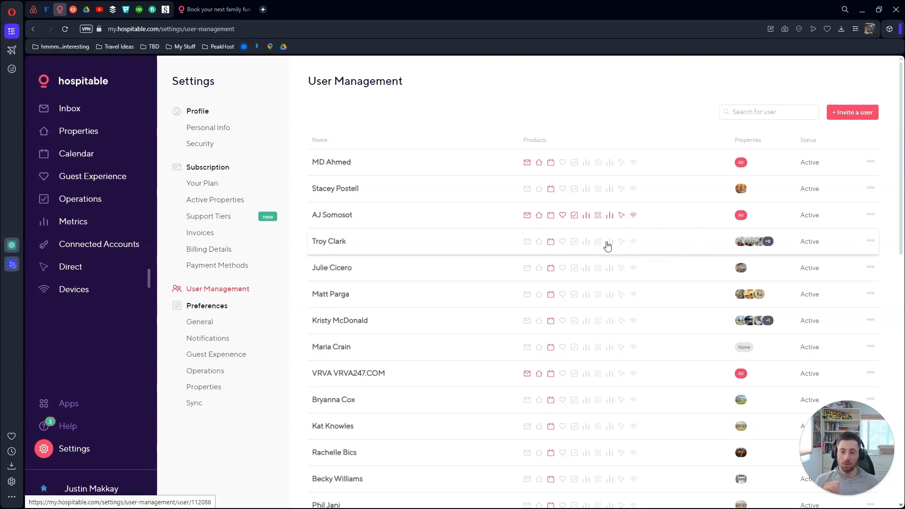
pyautogui.moveTo(753, 245)
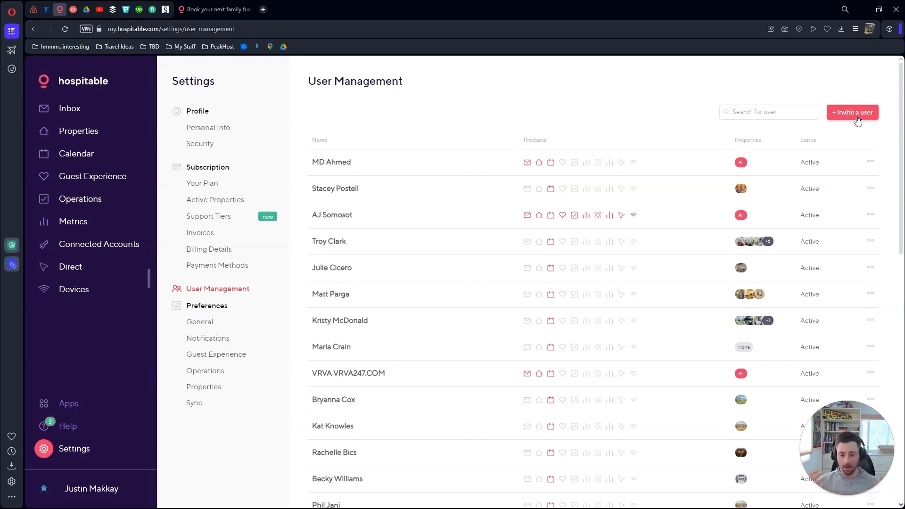
pyautogui.scroll(-10, 399, 123)
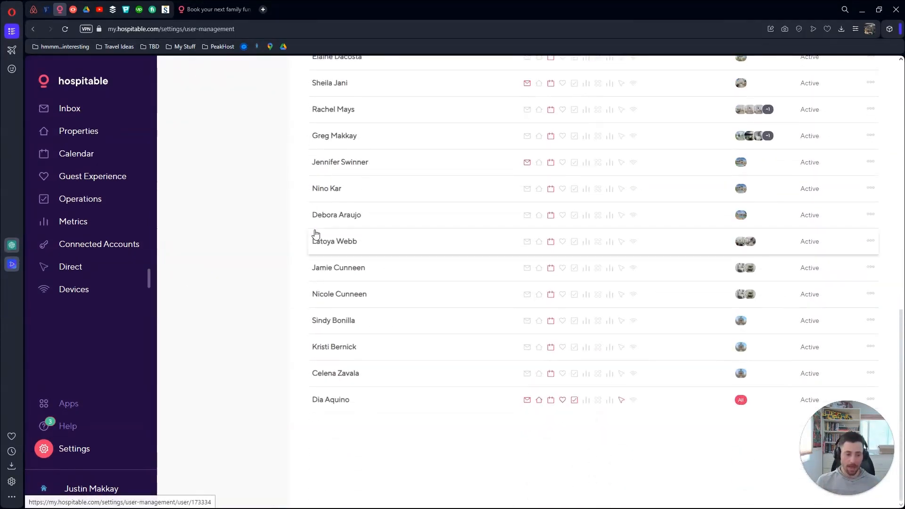
pyautogui.scroll(10, 316, 235)
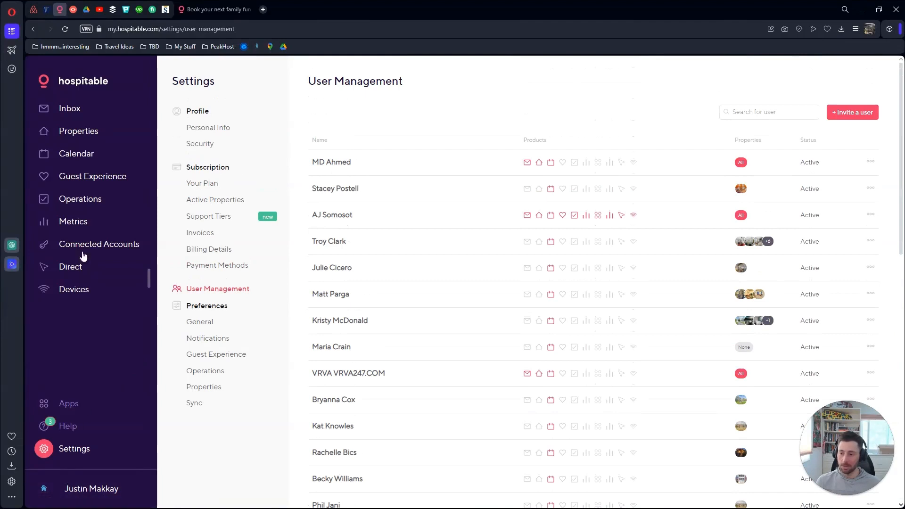
pyautogui.click(83, 109)
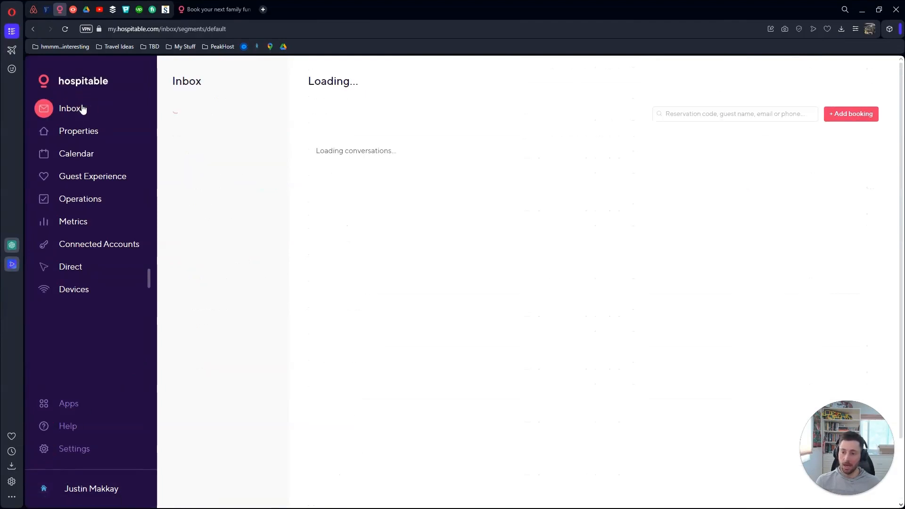